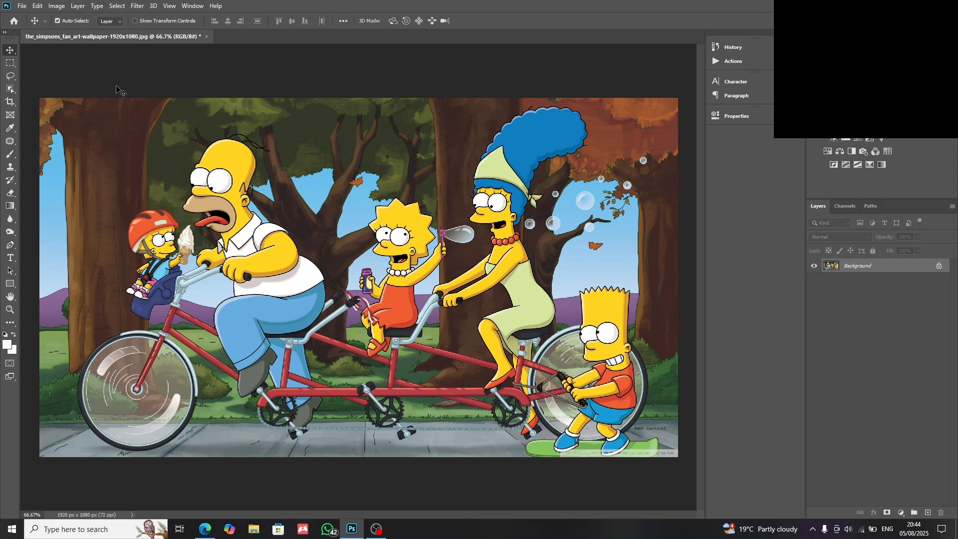
click(22, 7)
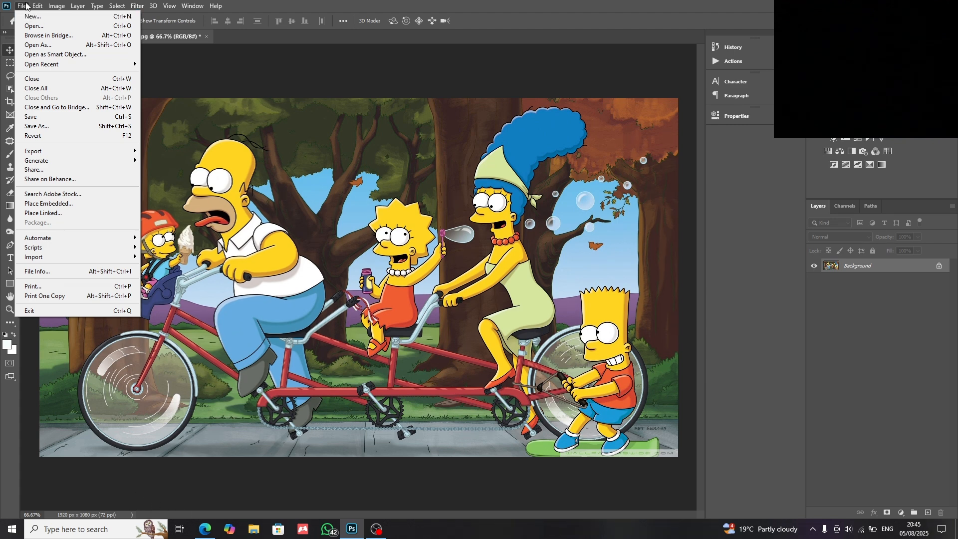
click(177, 366)
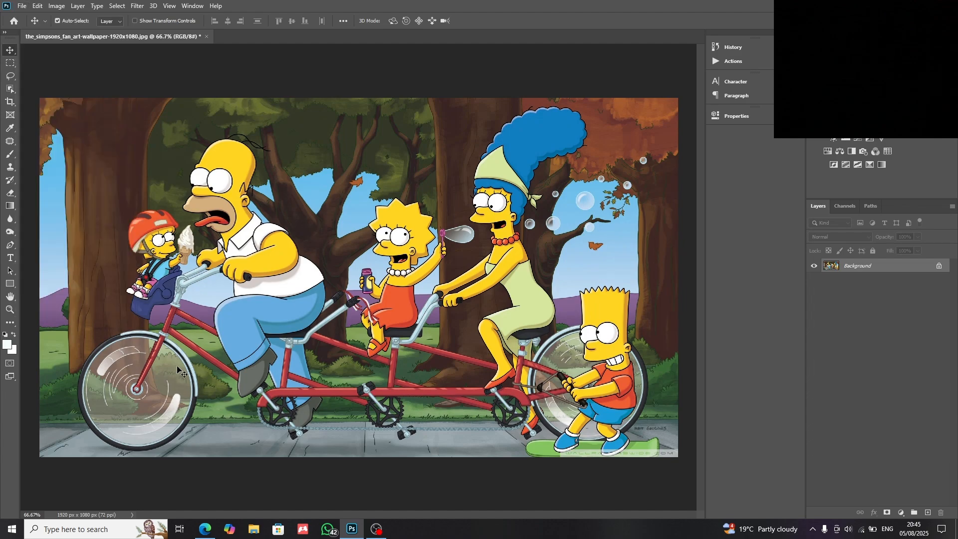
click(205, 529)
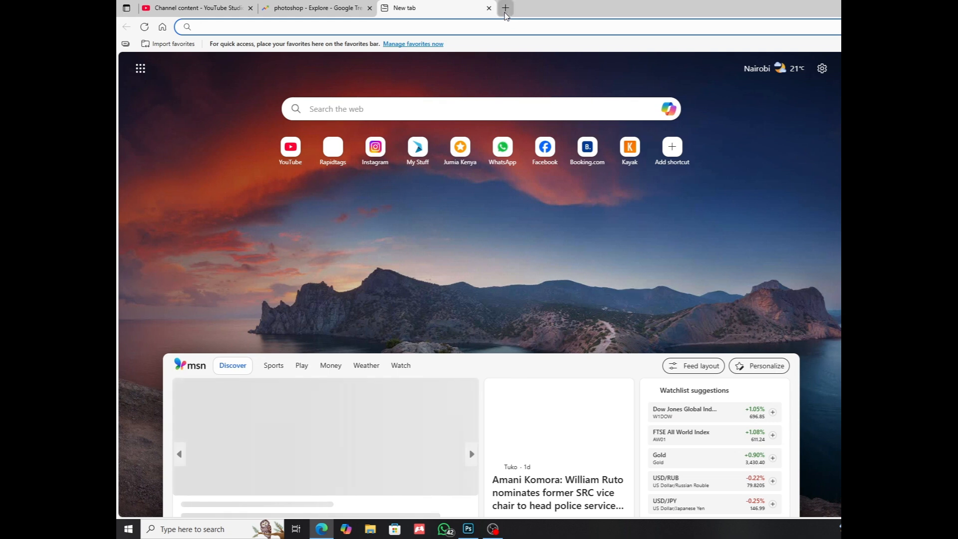
click(506, 8)
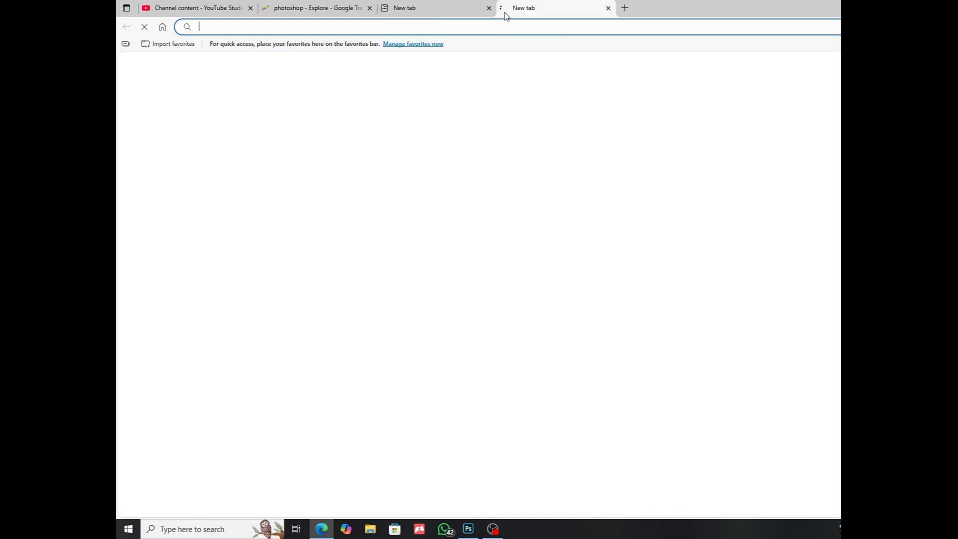
click(608, 9)
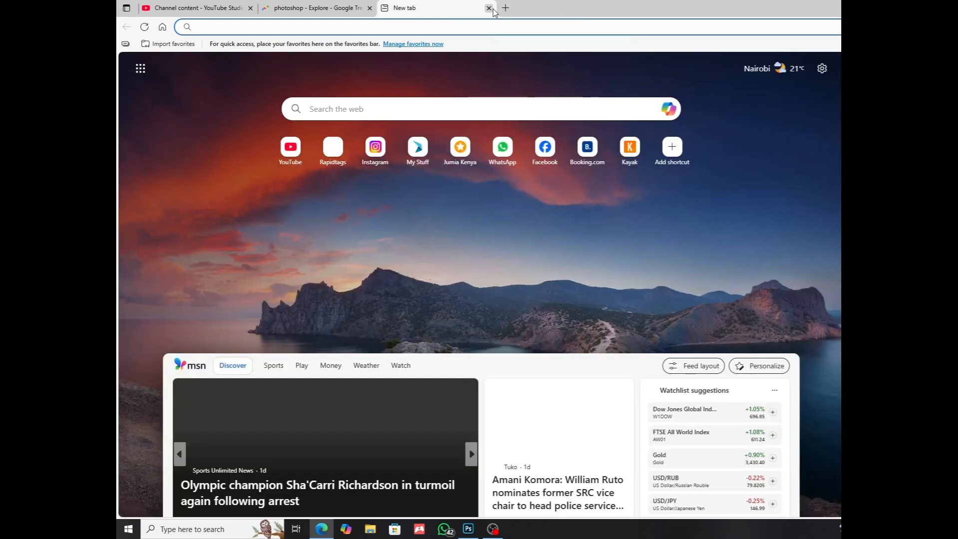
click(489, 8)
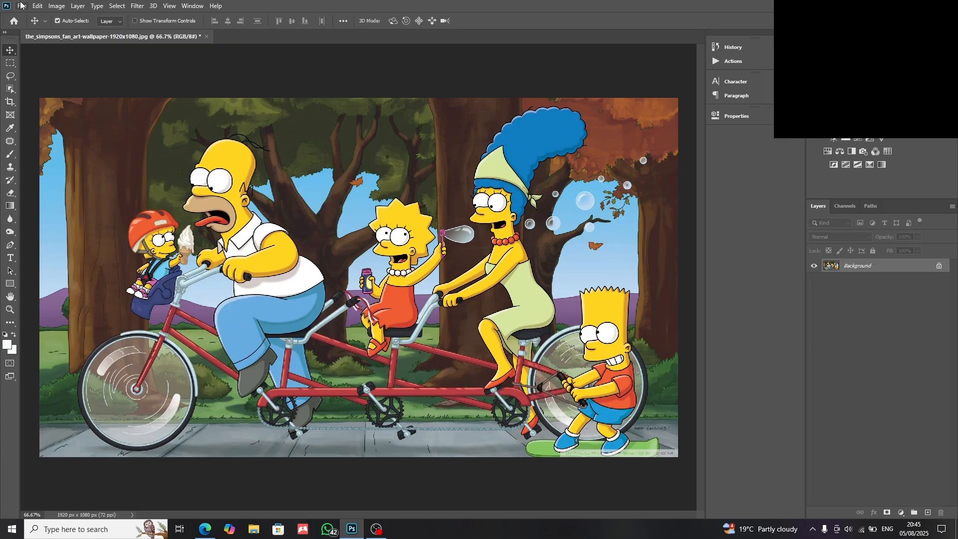
Open the new document setup and look through the recent document presets
click(20, 5)
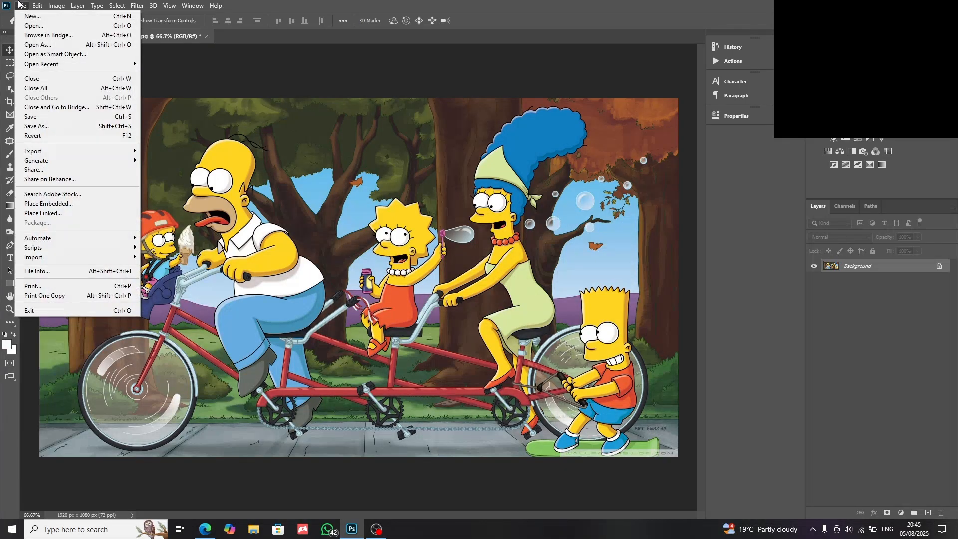
click(40, 17)
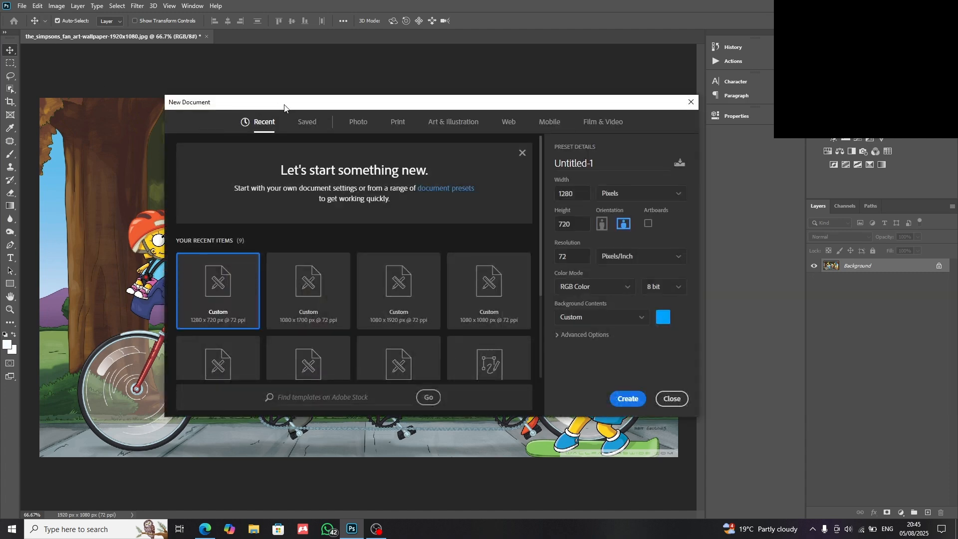
drag(284, 107, 301, 122)
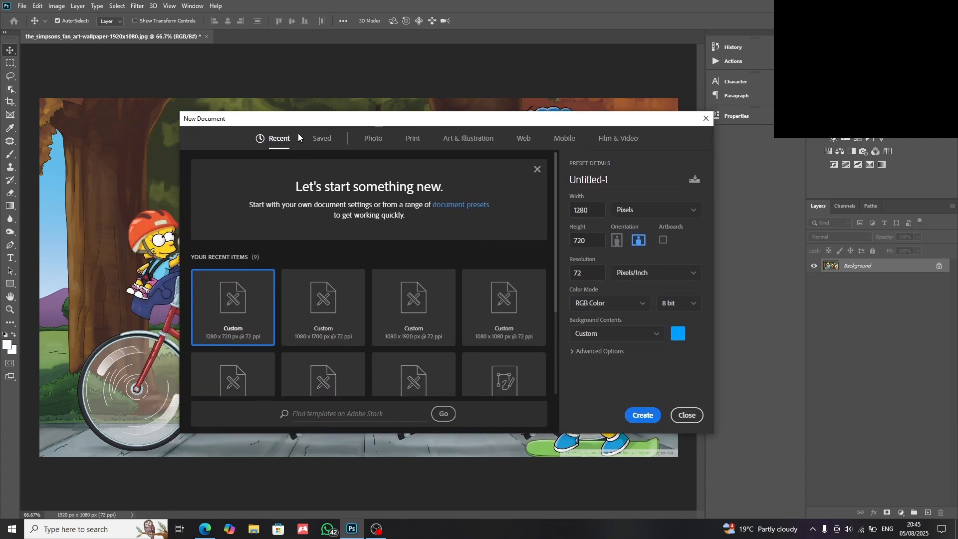
scroll(297, 208, down, 3)
scroll(252, 210, up, 3)
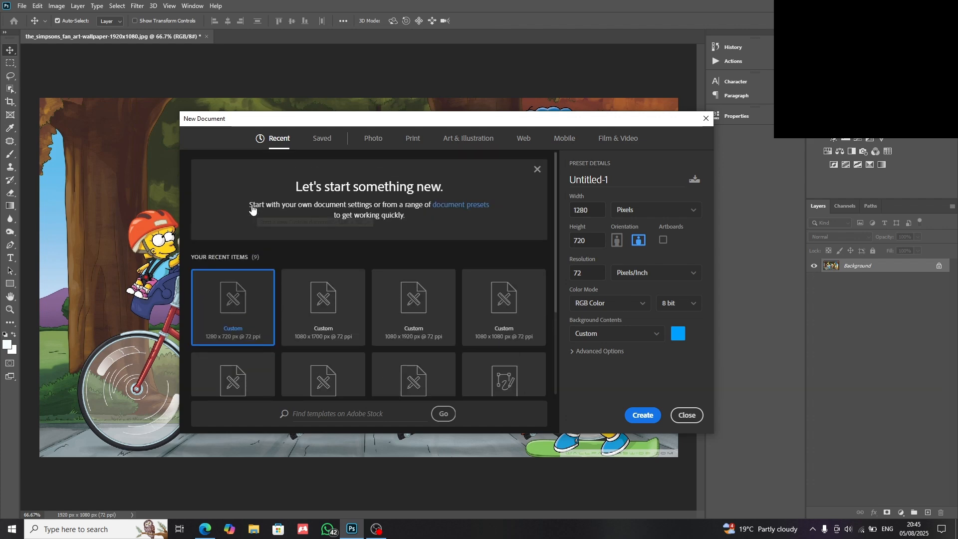
scroll(280, 259, down, 3)
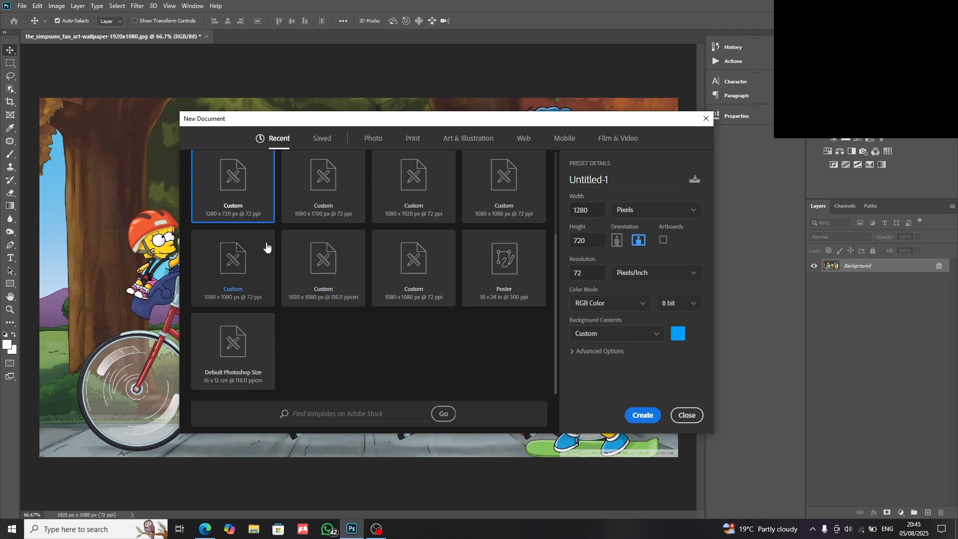
scroll(265, 250, up, 3)
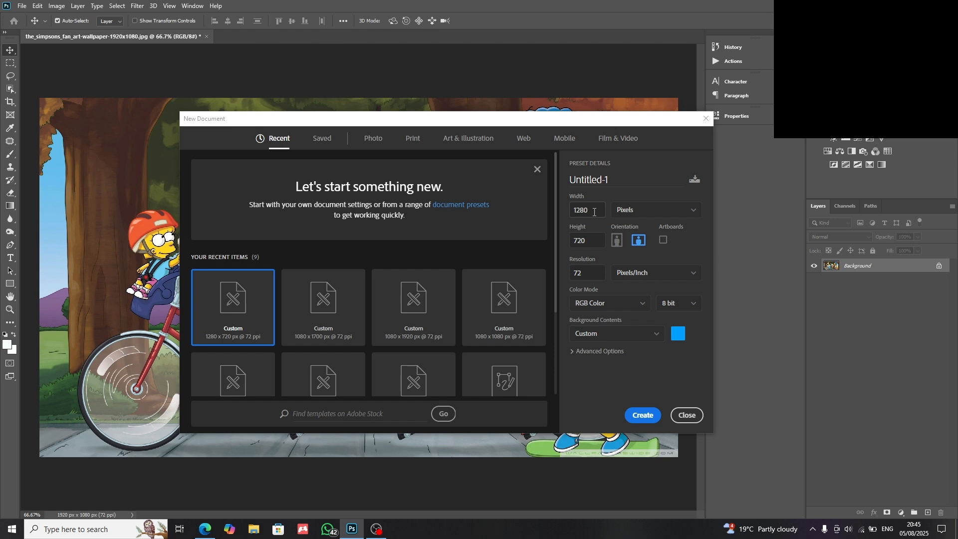
Create a 1280 x 720 pixel RGB document at 72 pixels/inch with the custom blue 00a2ff background
drag(602, 208, 571, 210)
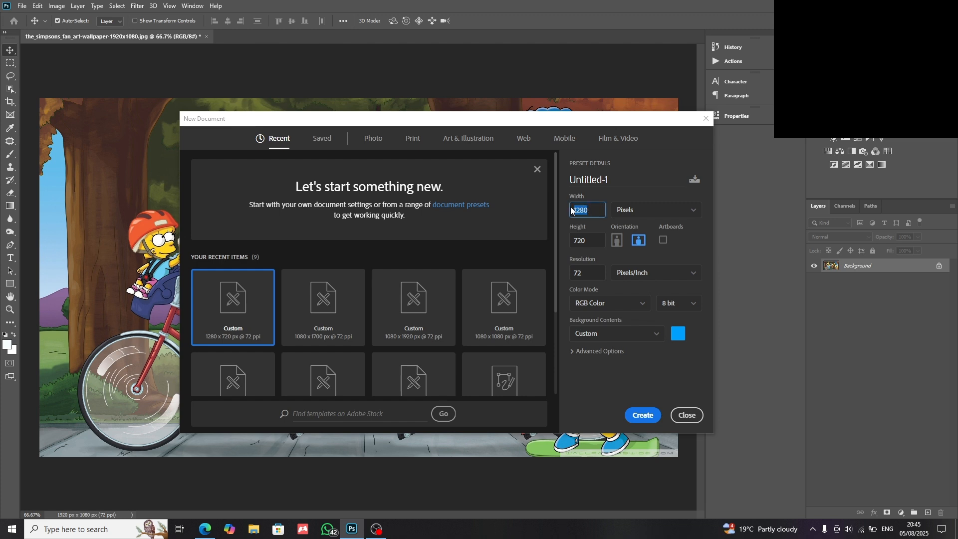
double_click(597, 241)
click(590, 259)
drag(590, 272, 590, 278)
click(582, 278)
double_click(584, 275)
click(681, 338)
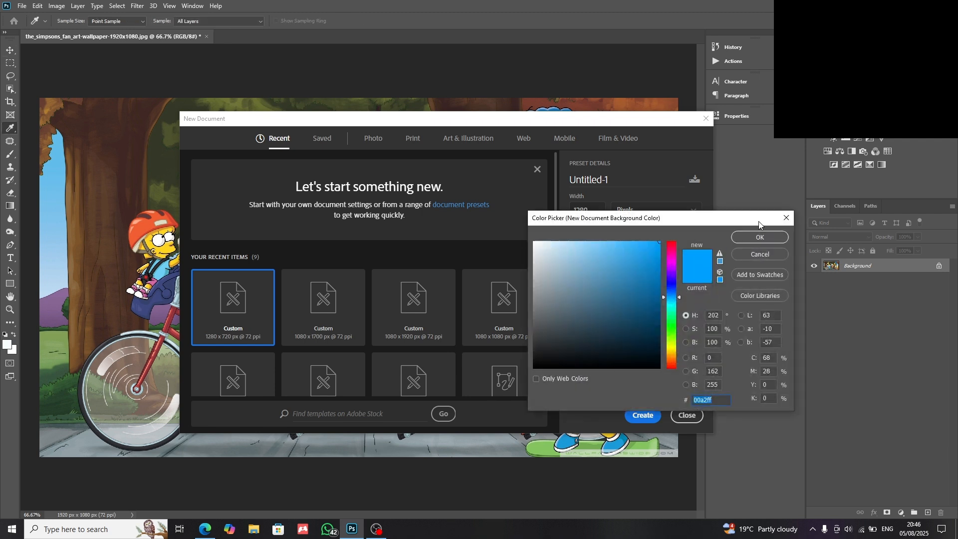
click(784, 219)
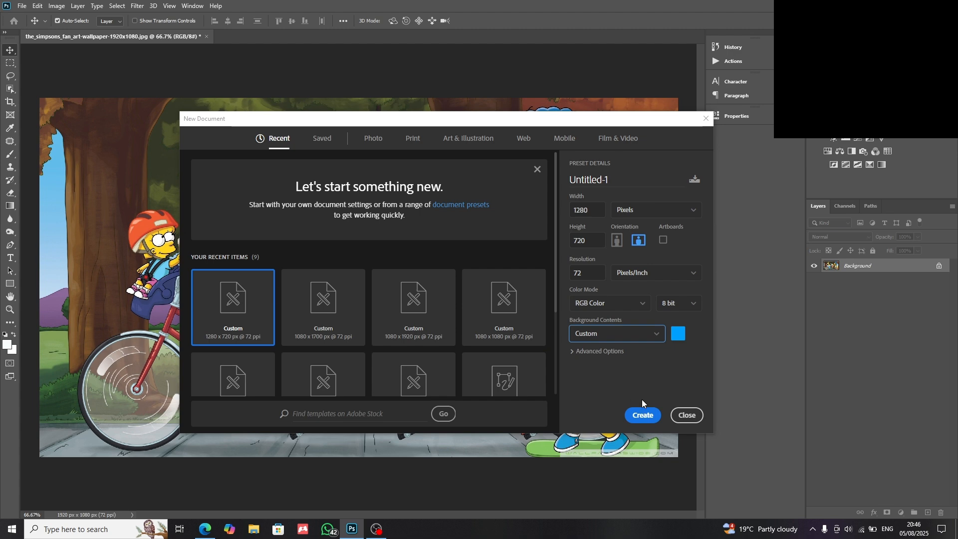
click(645, 416)
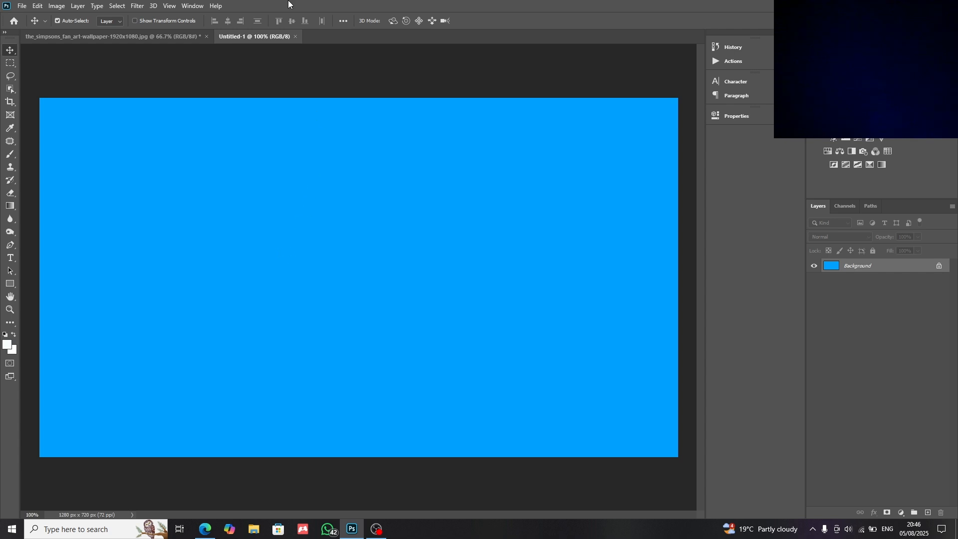
Close the new blue document, leaving the Simpsons wallpaper open
click(22, 6)
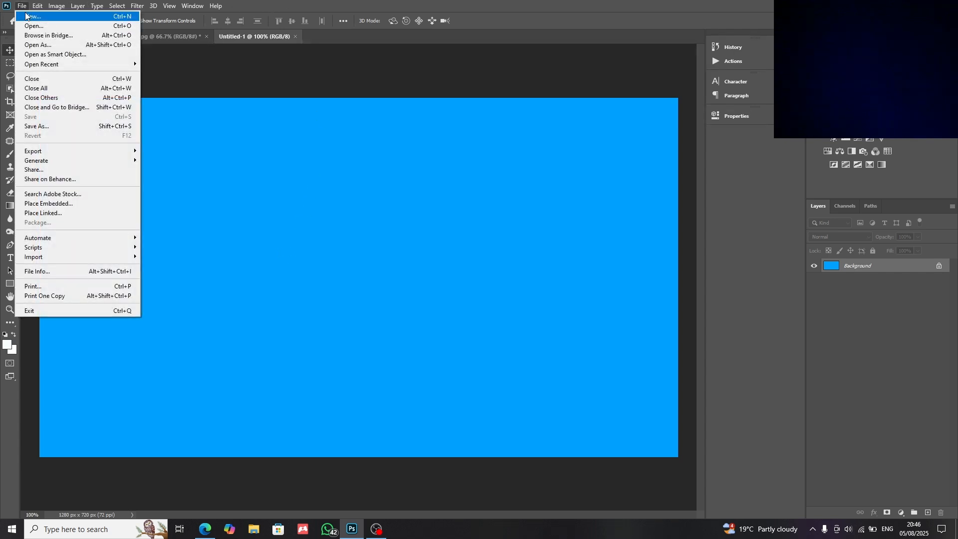
mouse_move(78, 5)
key(Escape)
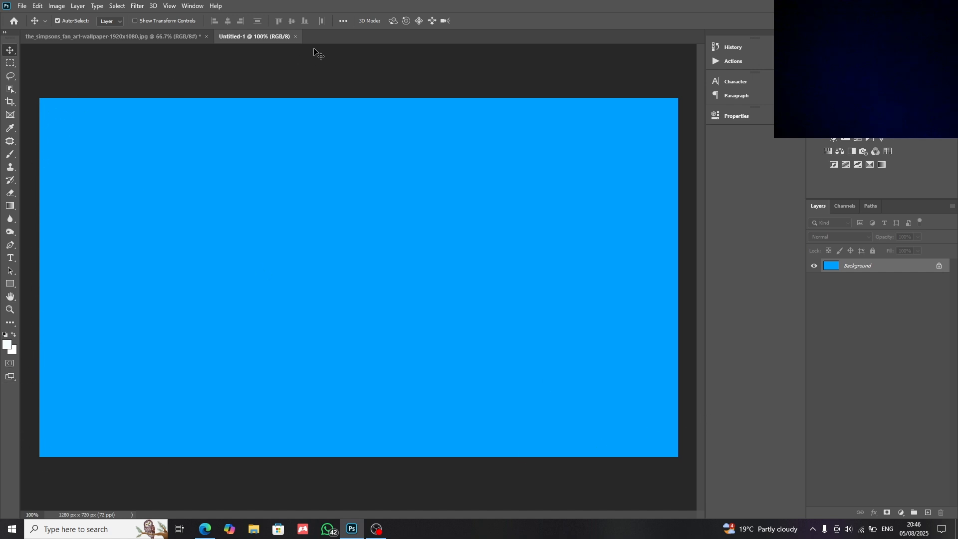
click(295, 37)
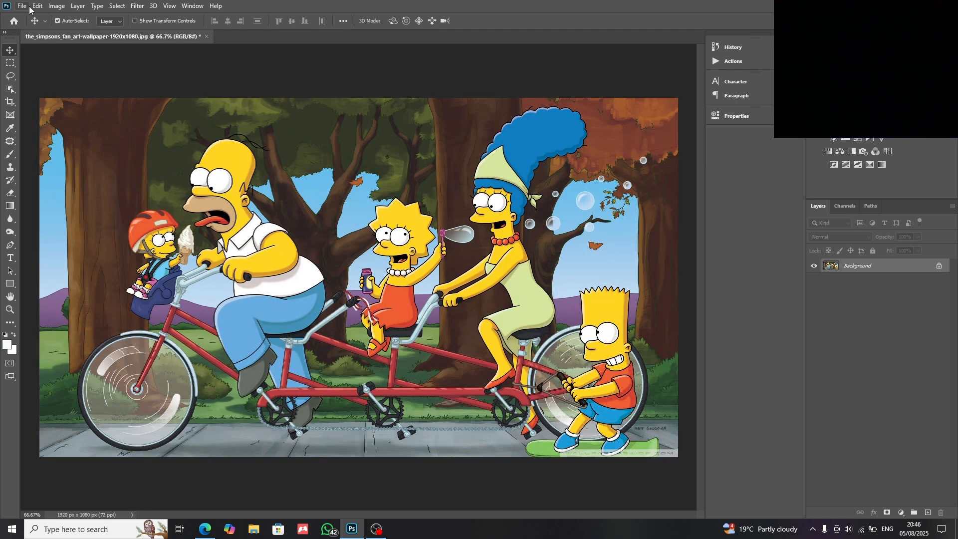
Open the image "WhatsApp Image 2025-06-02 at 5.44.08 AM" from the Logos folder and move the Blaze artwork up and slightly left
click(22, 6)
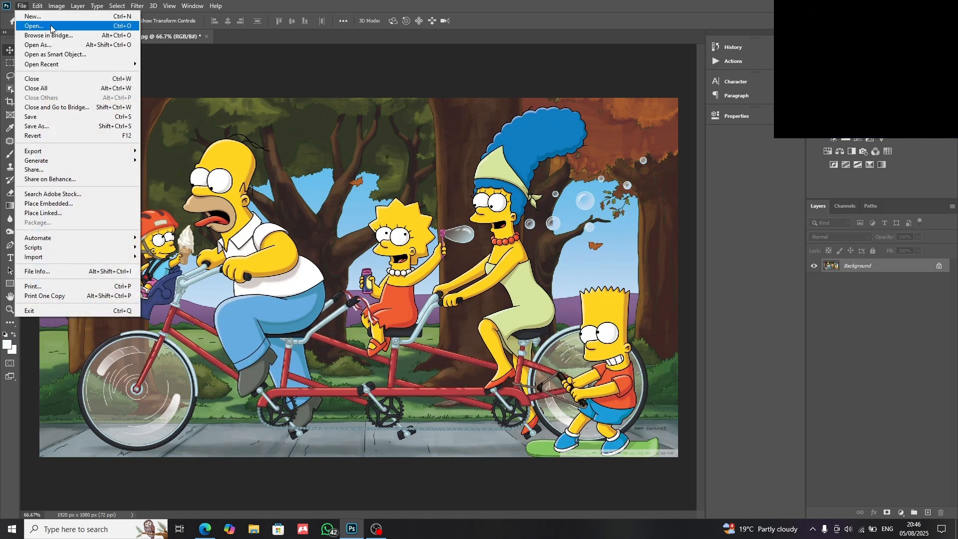
click(70, 28)
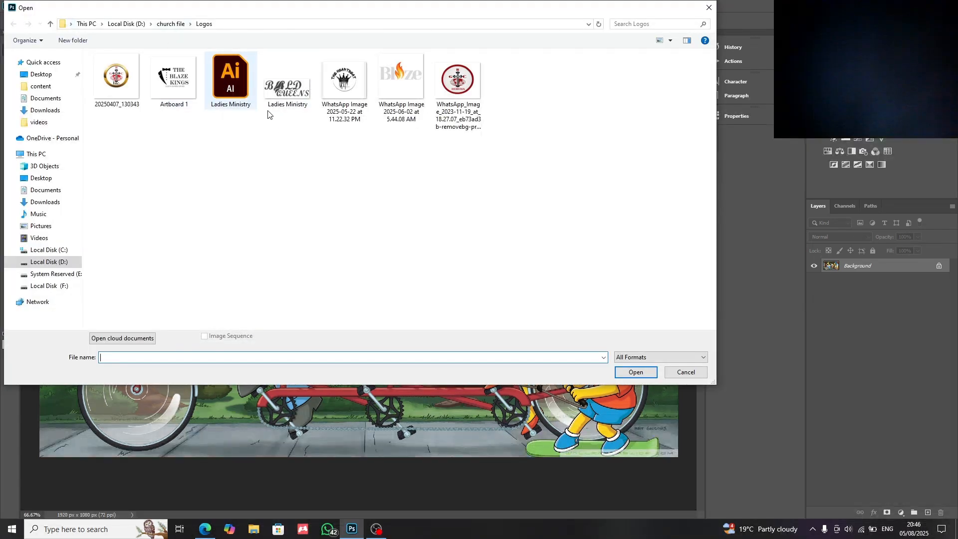
click(400, 90)
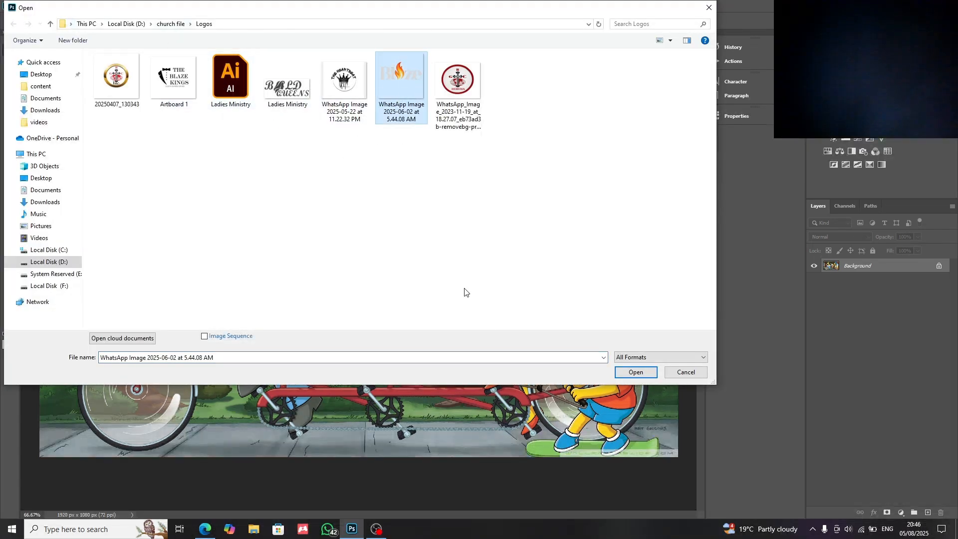
click(635, 372)
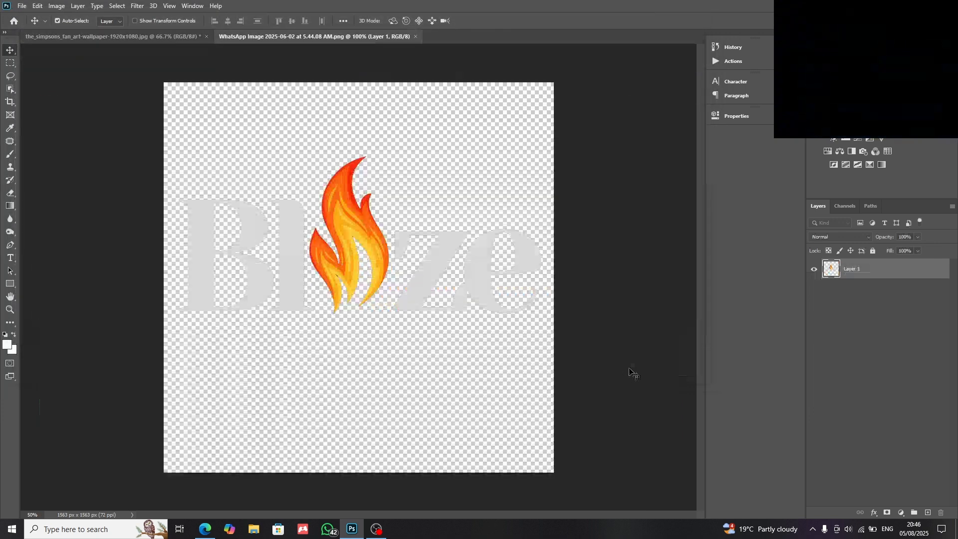
drag(338, 214, 321, 160)
click(22, 6)
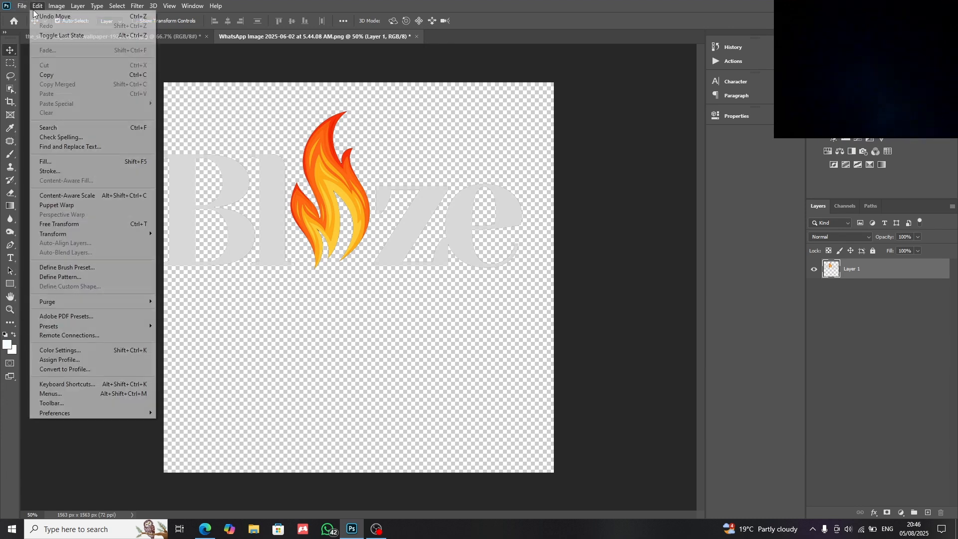
click(31, 16)
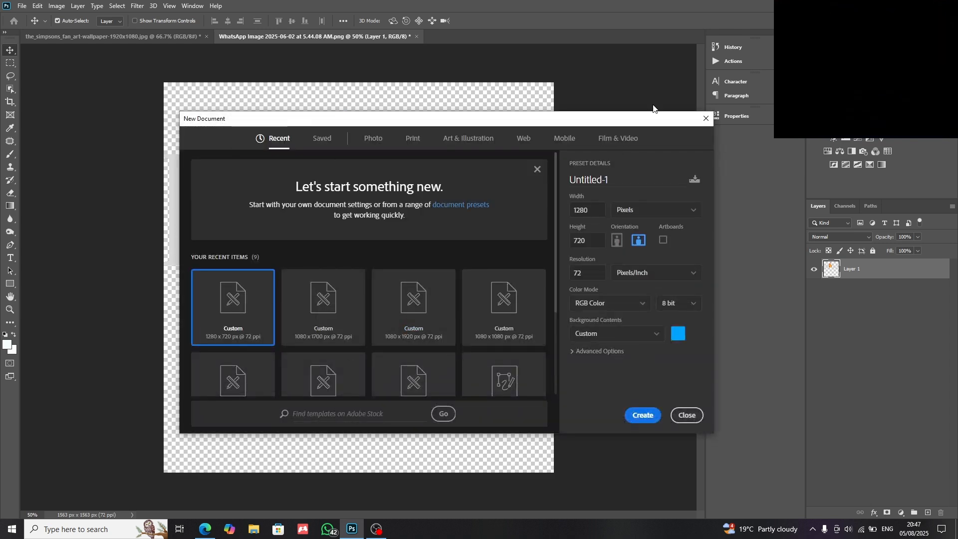
click(705, 120)
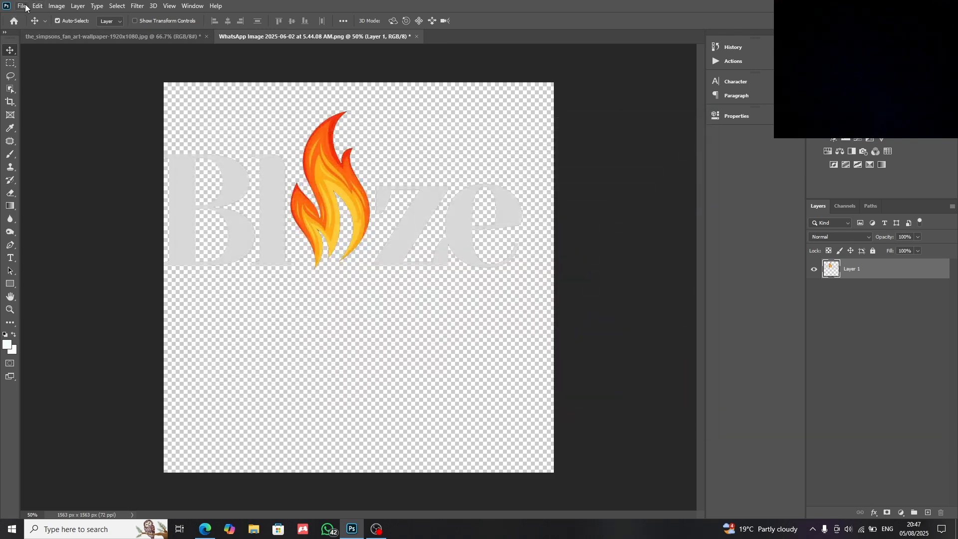
click(22, 6)
click(35, 25)
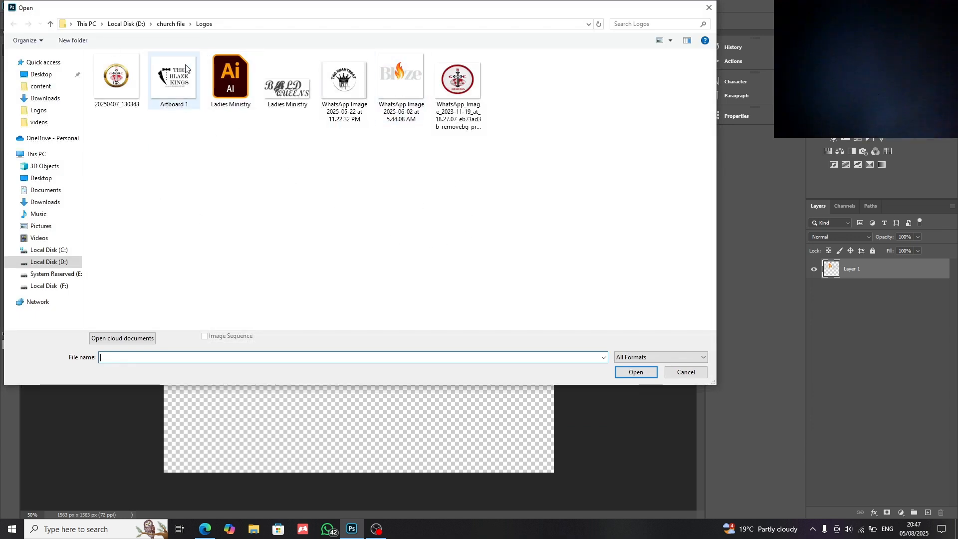
Close the Blaze logo image without saving its changes
drag(274, 13, 267, 11)
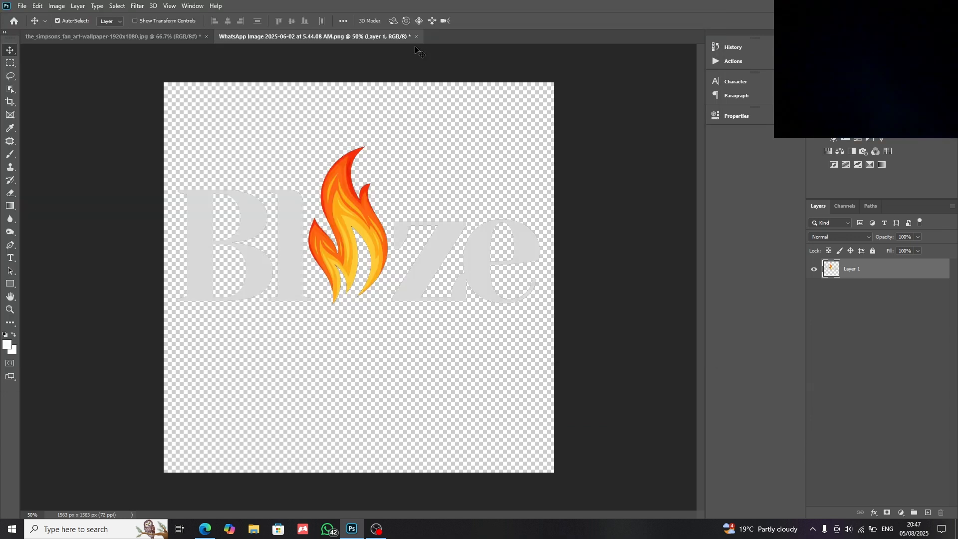
click(418, 36)
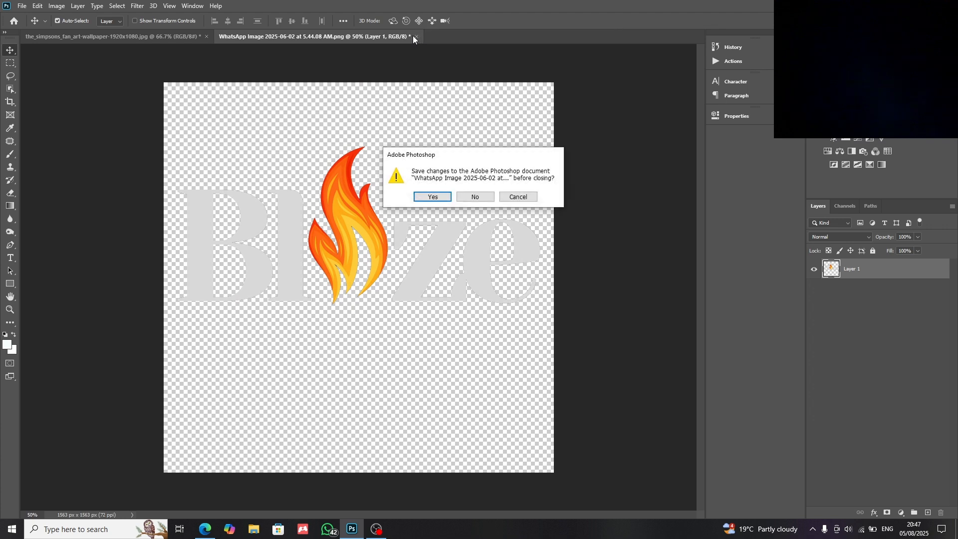
click(475, 197)
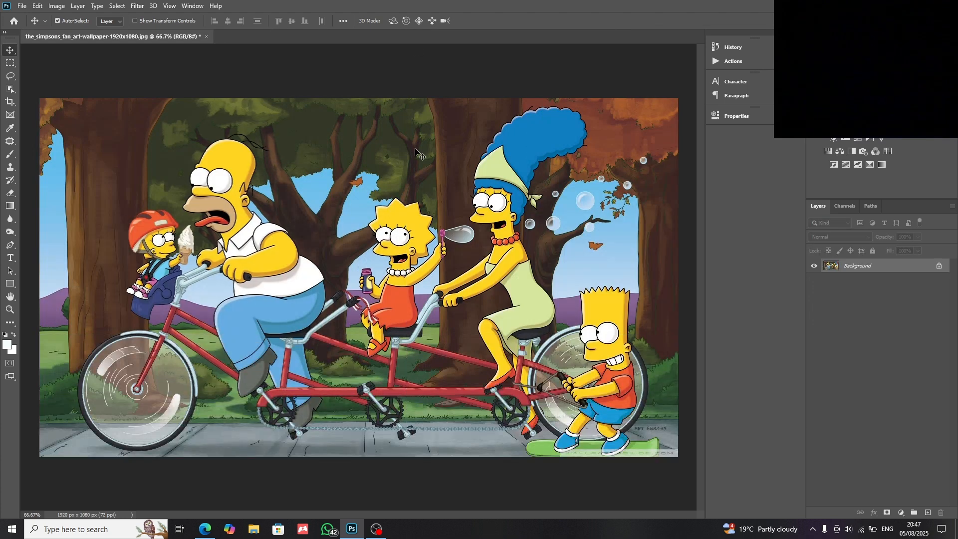
click(23, 6)
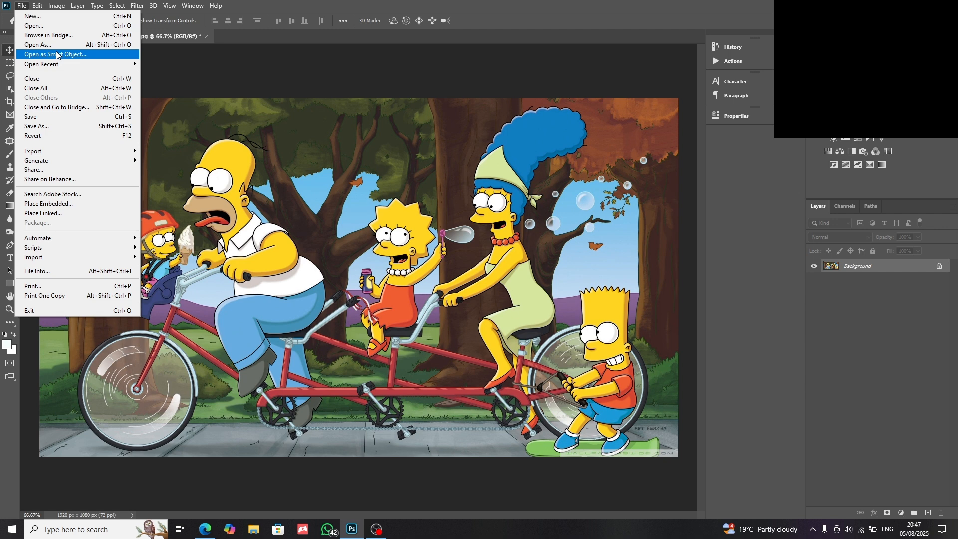
click(209, 226)
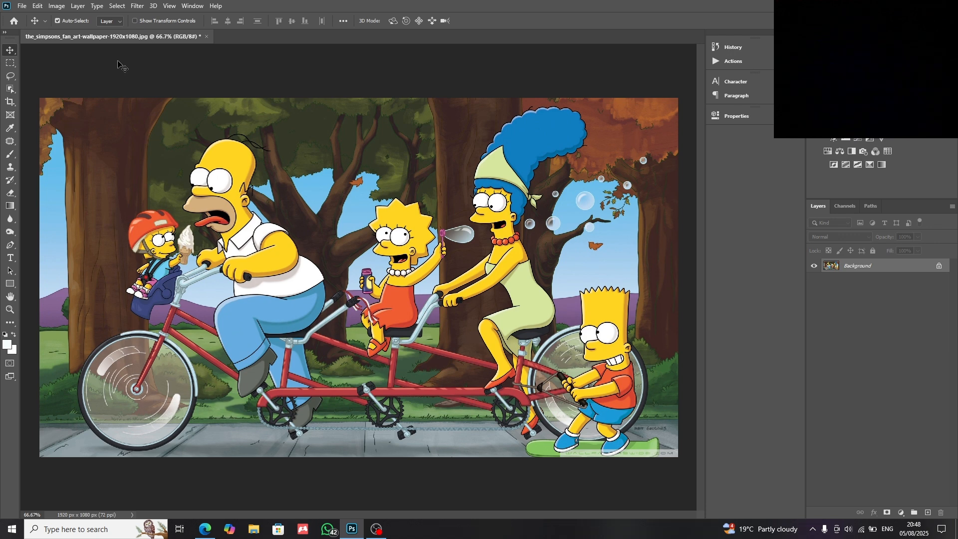
click(22, 6)
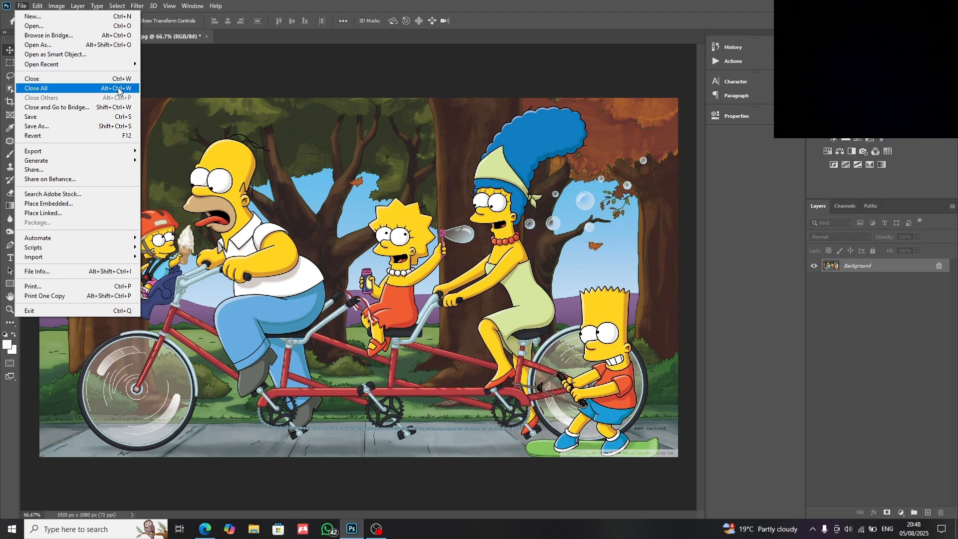
click(233, 141)
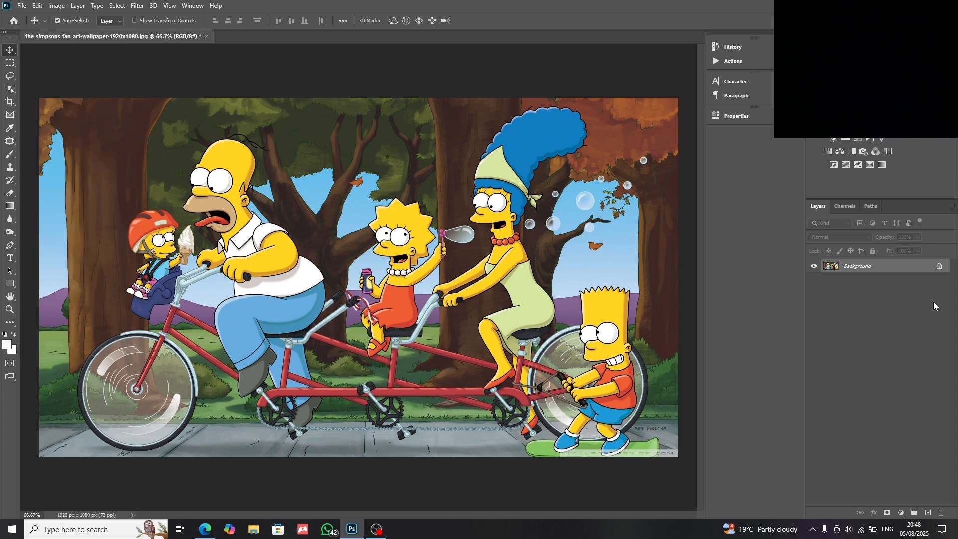
right_click(908, 274)
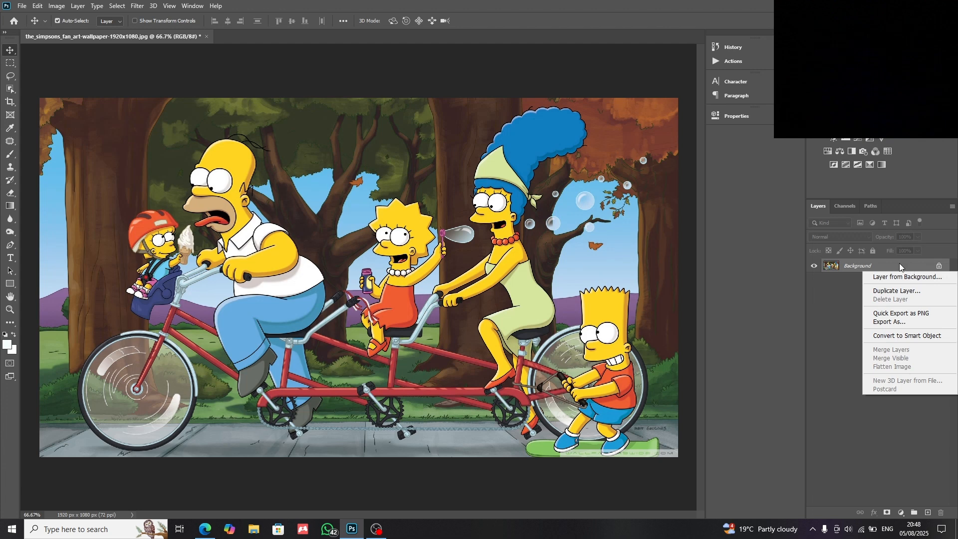
right_click(900, 265)
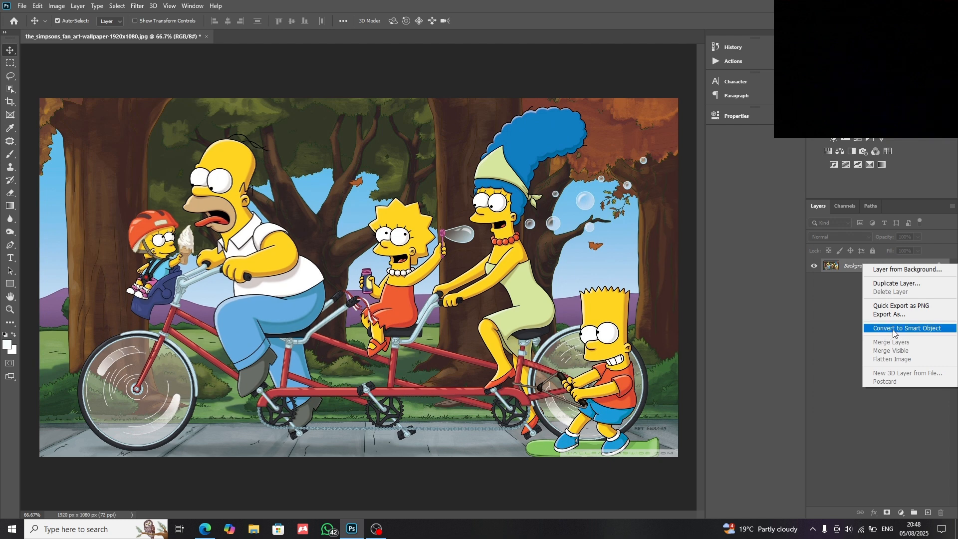
click(26, 3)
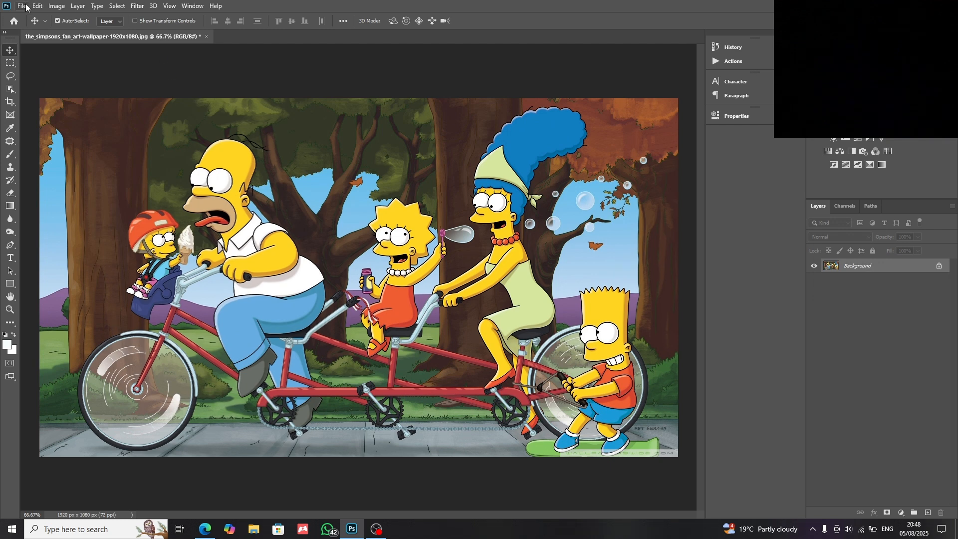
Start a Save As of the wallpaper to the computer, review the available file formats, and close the dialog without saving
click(24, 6)
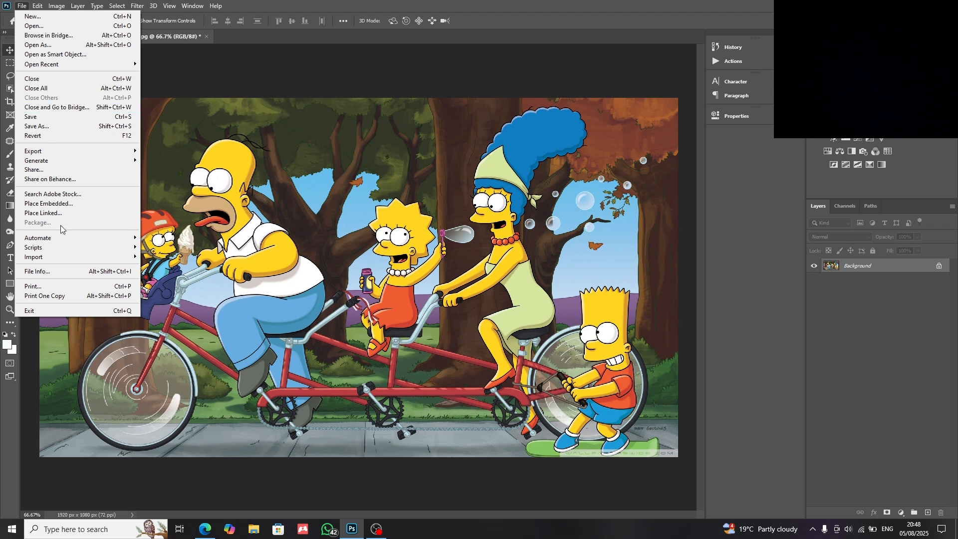
click(94, 125)
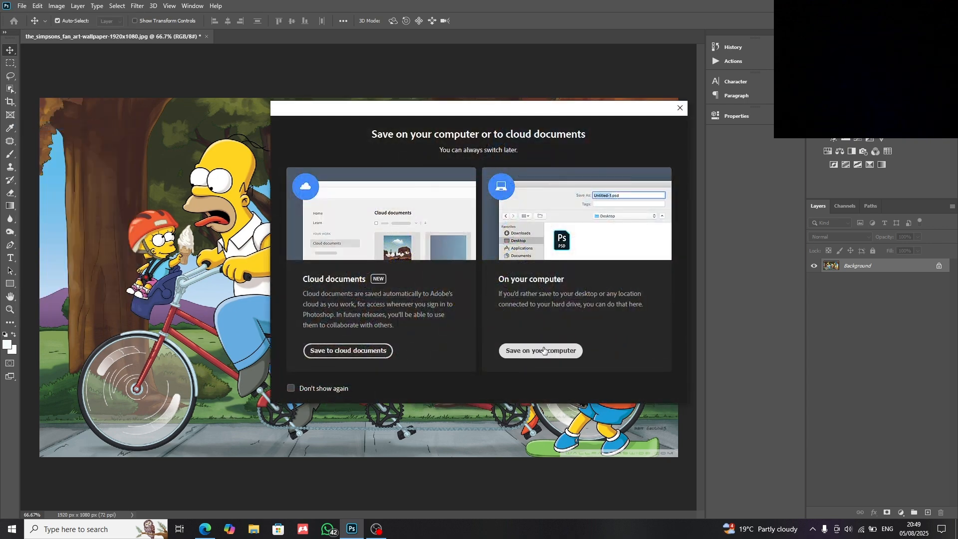
click(543, 351)
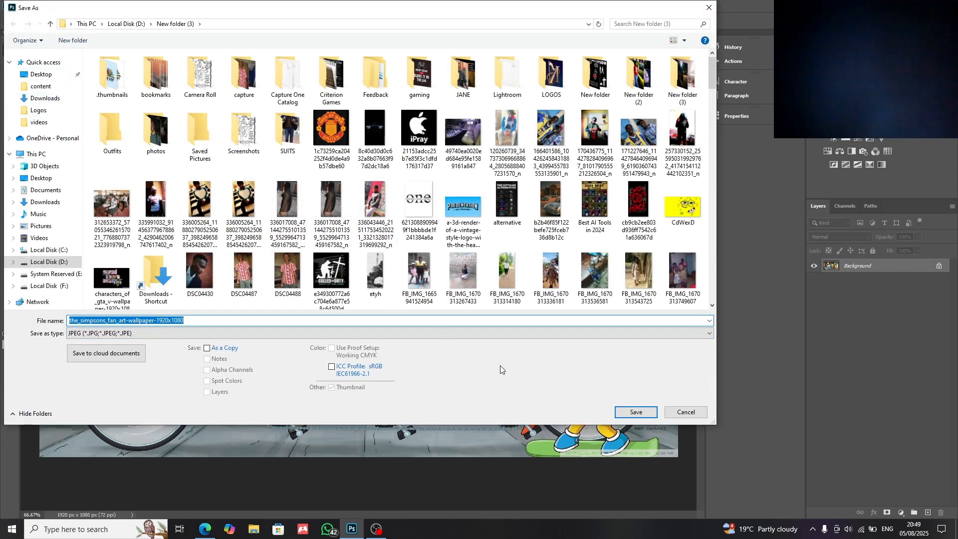
click(325, 330)
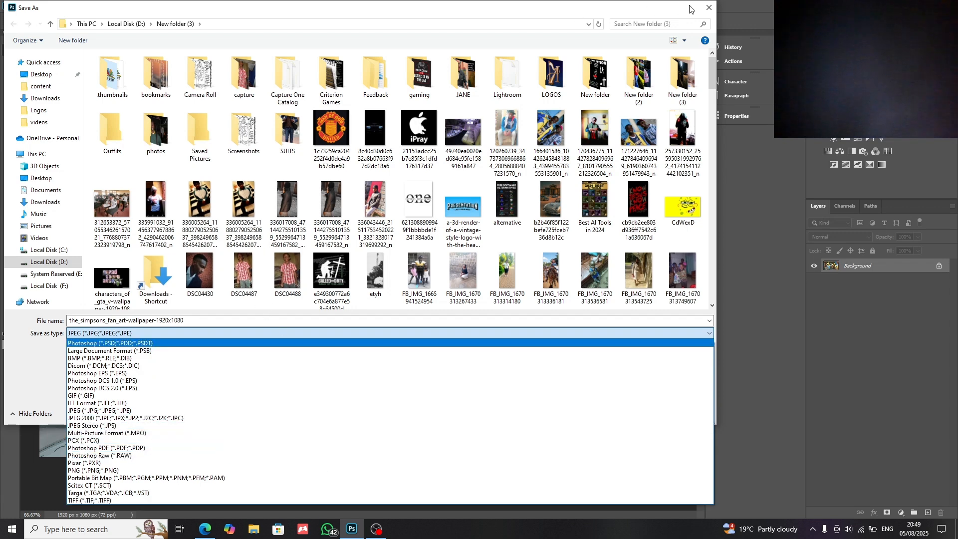
click(708, 7)
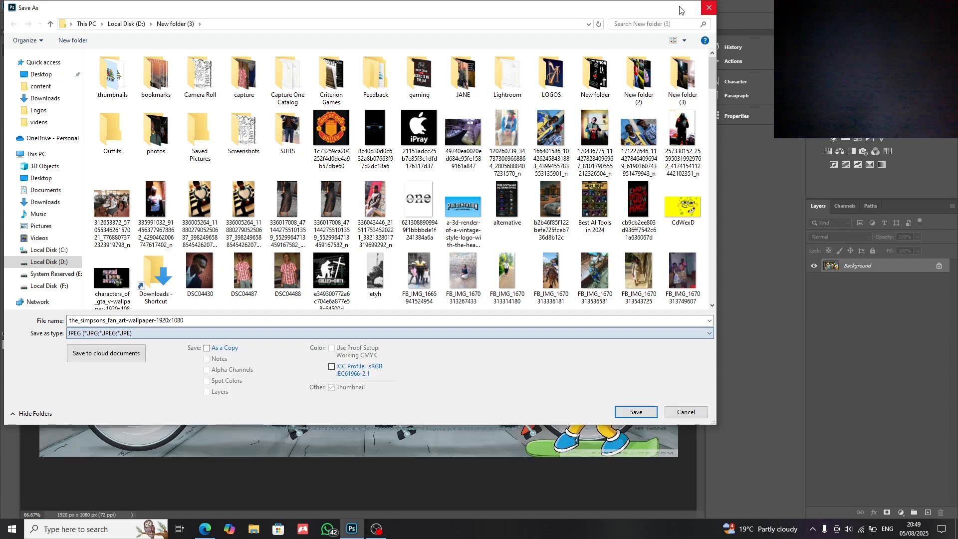
click(709, 8)
Place the logo image 20250407_130343 from the Logos folder as an embedded layer on the wallpaper and scale it down
click(22, 6)
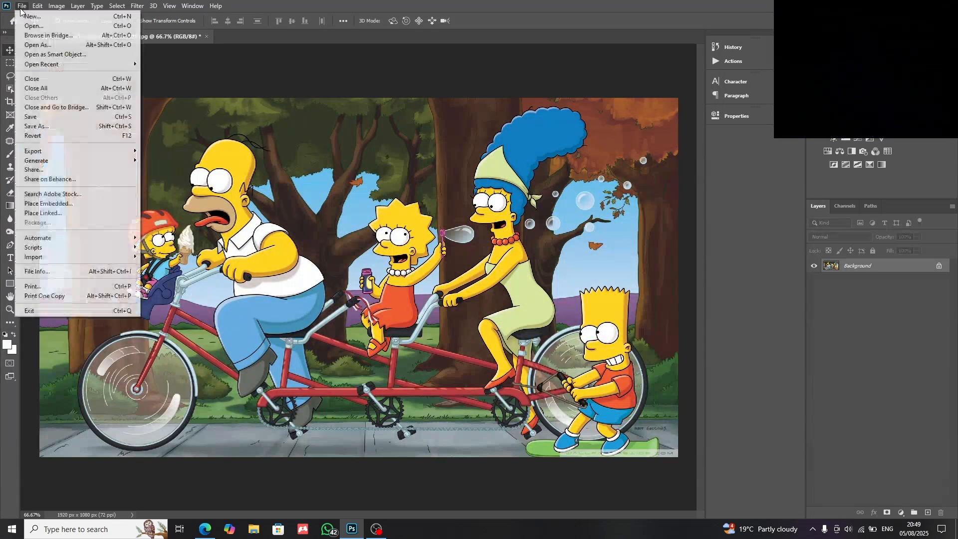
mouse_move(131, 151)
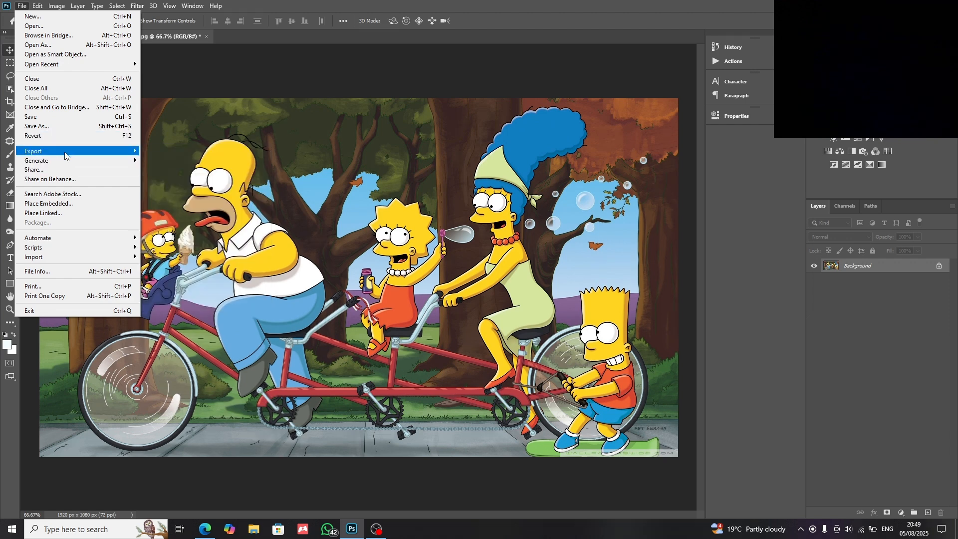
click(81, 202)
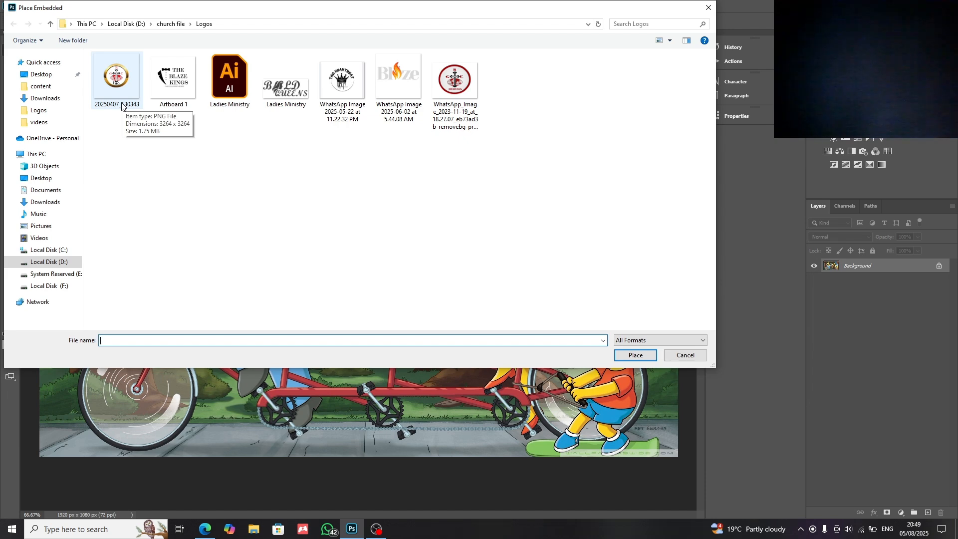
click(109, 92)
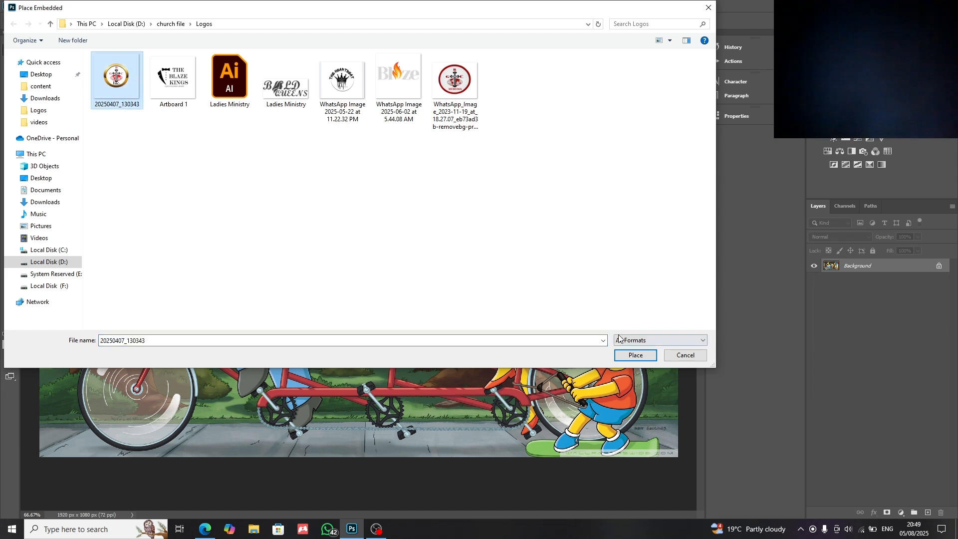
click(636, 355)
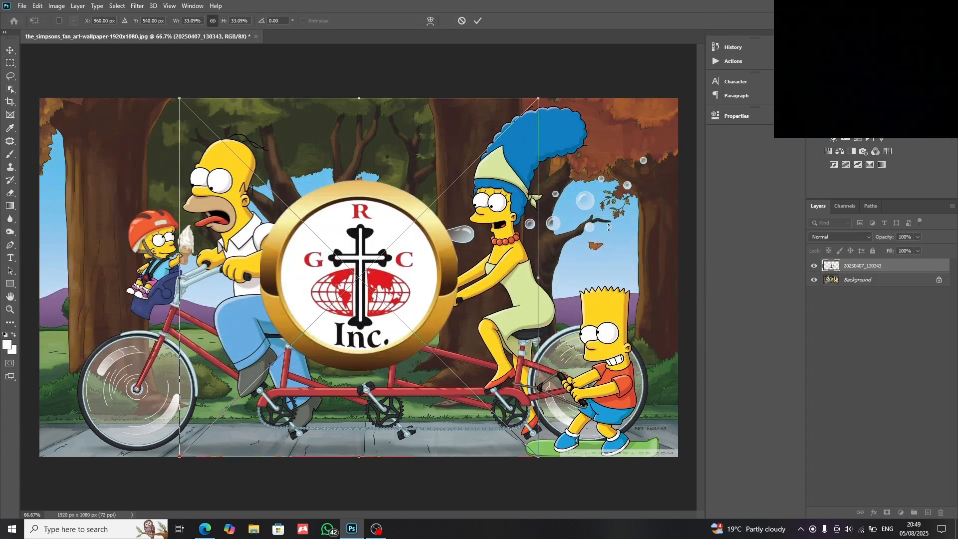
drag(538, 98, 493, 189)
key(Return)
Move the placed logo up over the middle of the wallpaper and delete its layer
drag(344, 322, 353, 215)
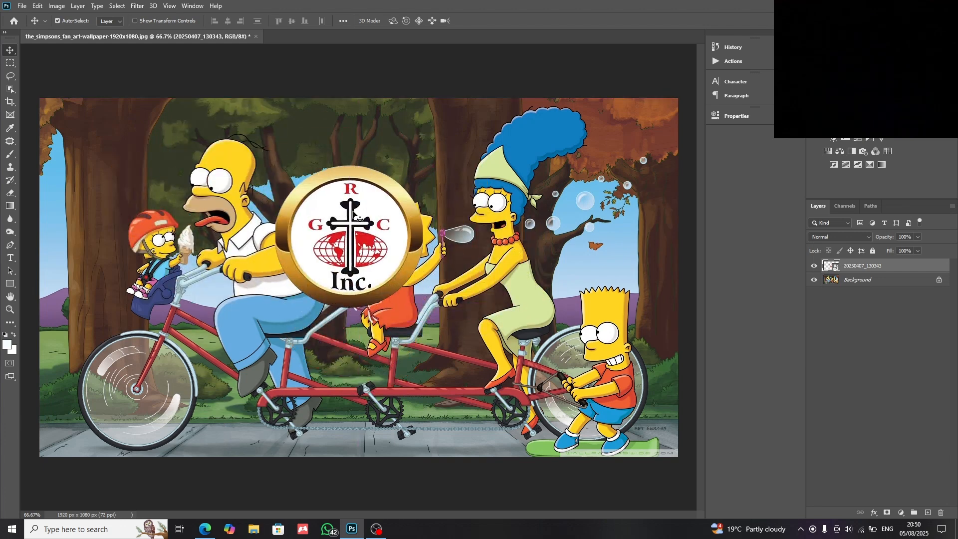
key(Delete)
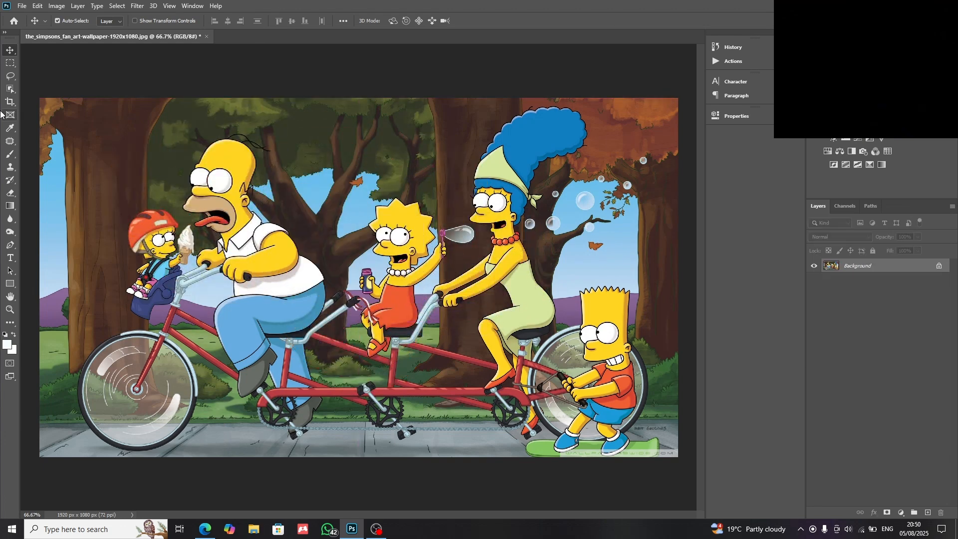
click(22, 5)
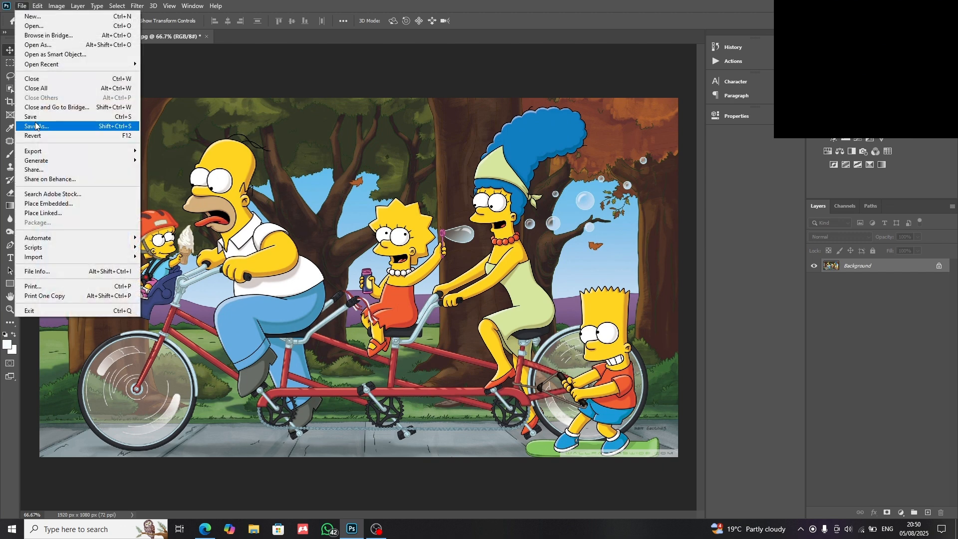
click(192, 178)
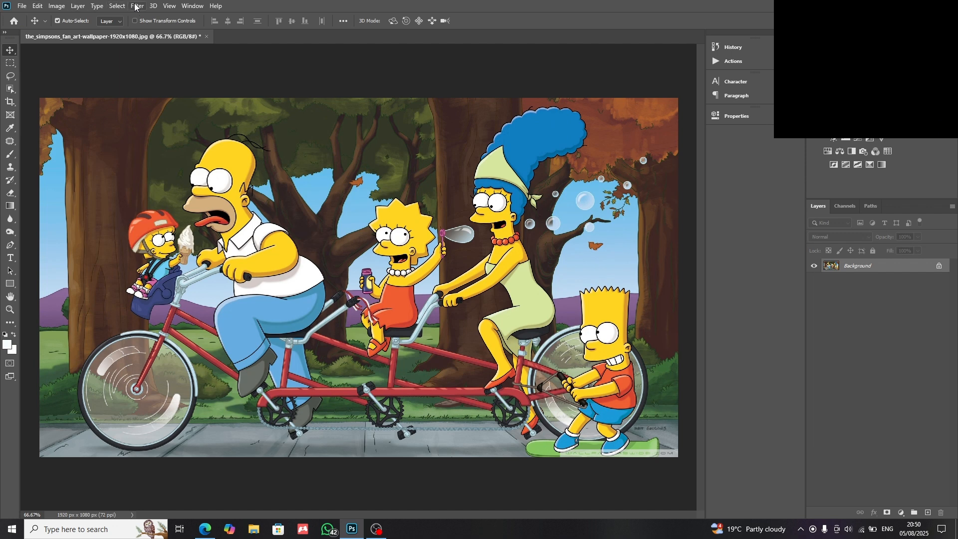
Rotate the whole wallpaper canvas 90° clockwise
click(38, 6)
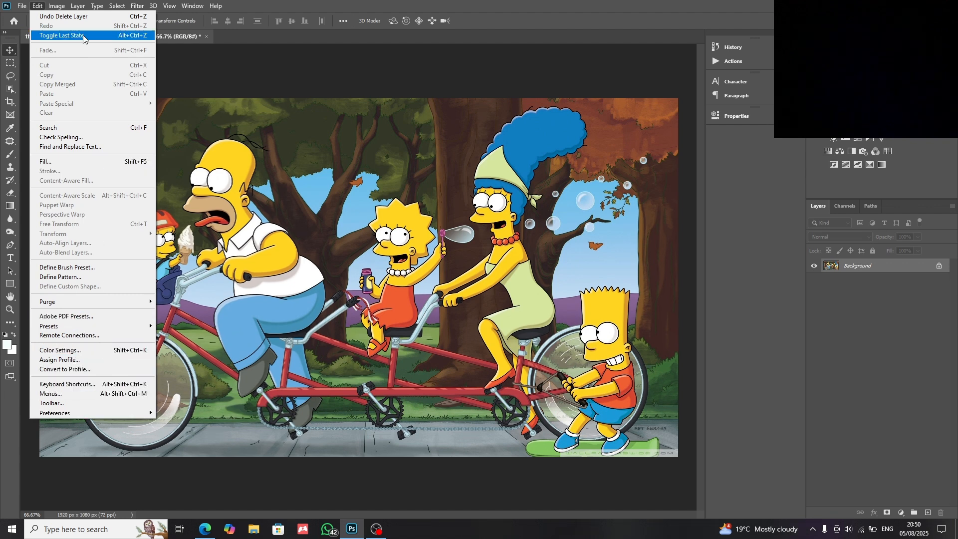
mouse_move(54, 7)
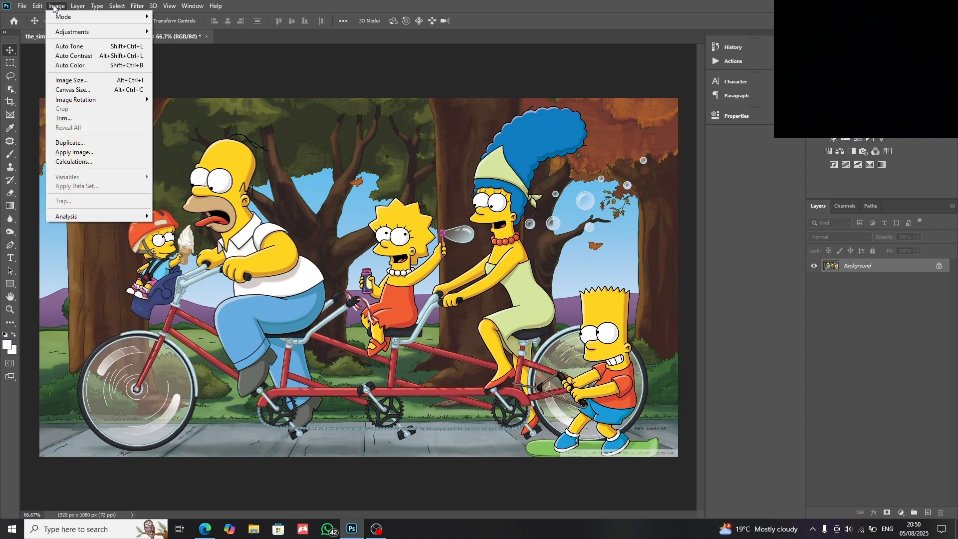
mouse_move(86, 103)
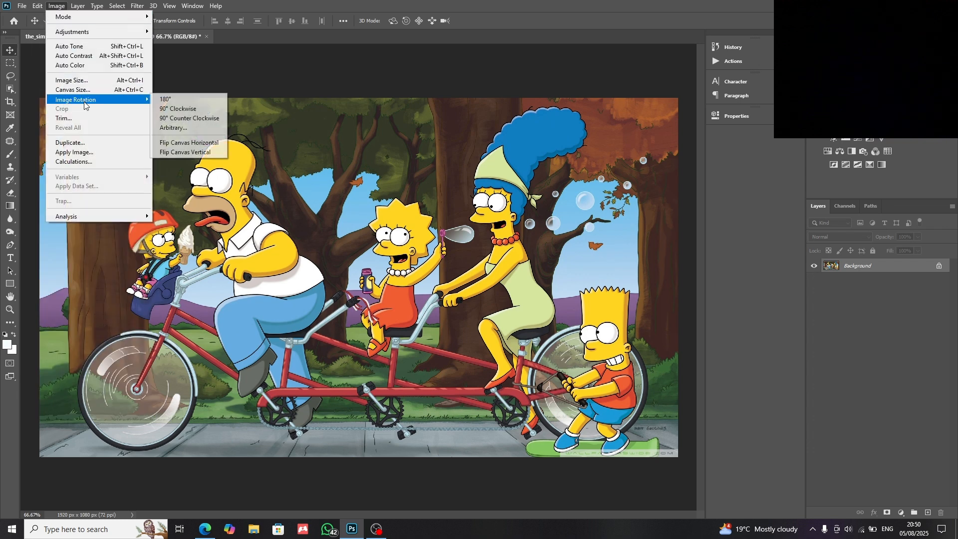
click(186, 110)
Rotate the wallpaper canvas back 90° counterclockwise
click(78, 6)
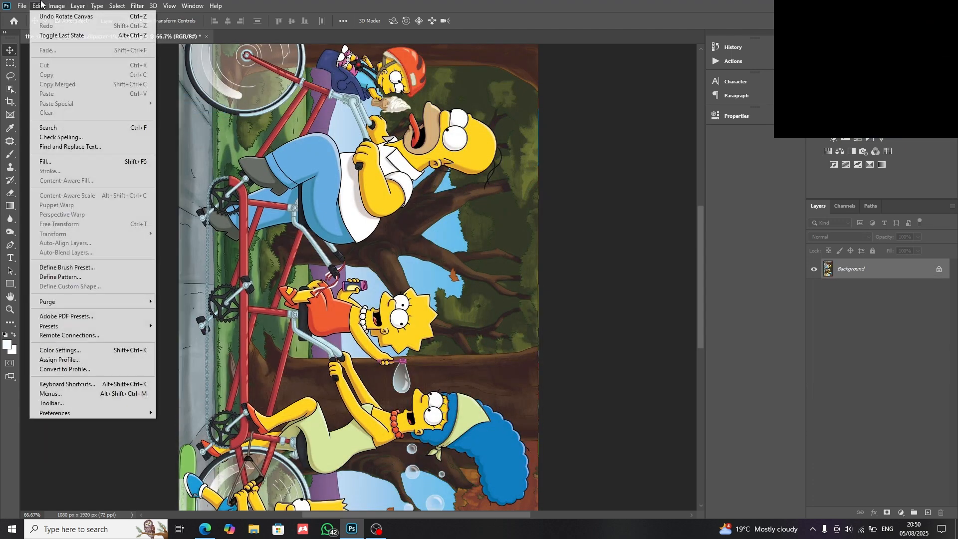
mouse_move(83, 101)
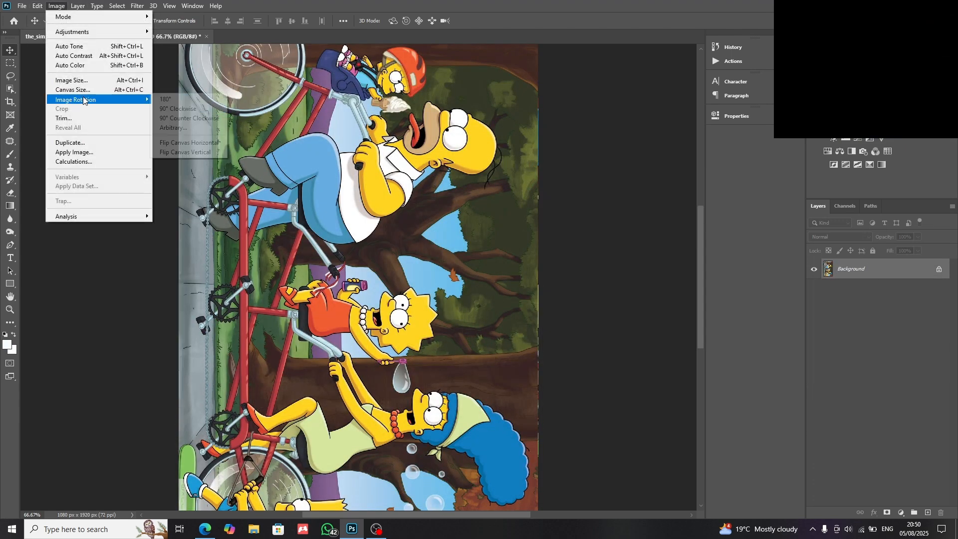
click(179, 118)
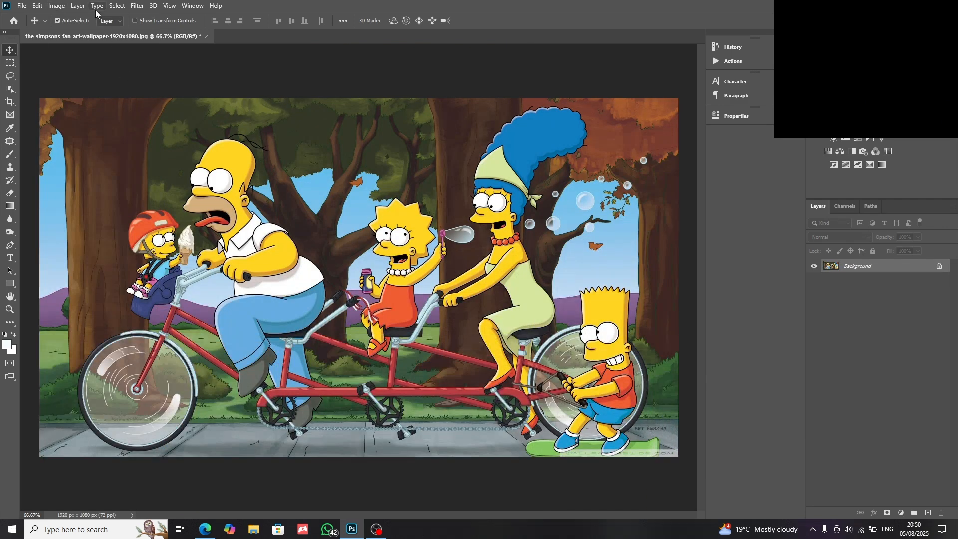
click(80, 6)
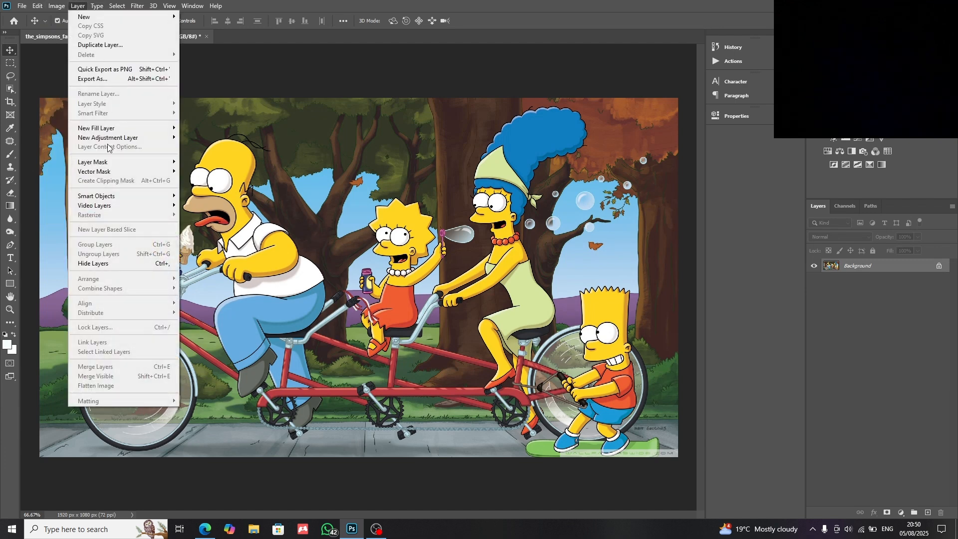
mouse_move(94, 10)
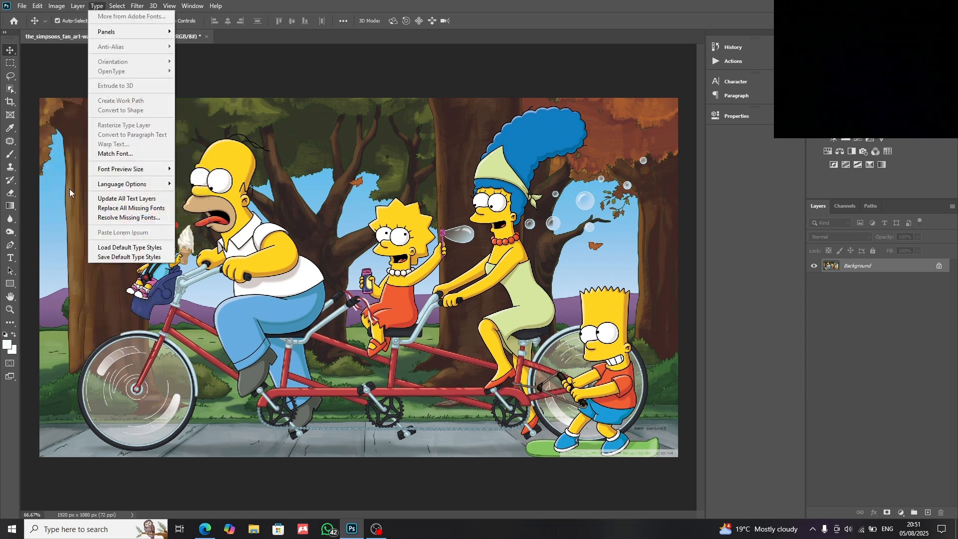
click(67, 172)
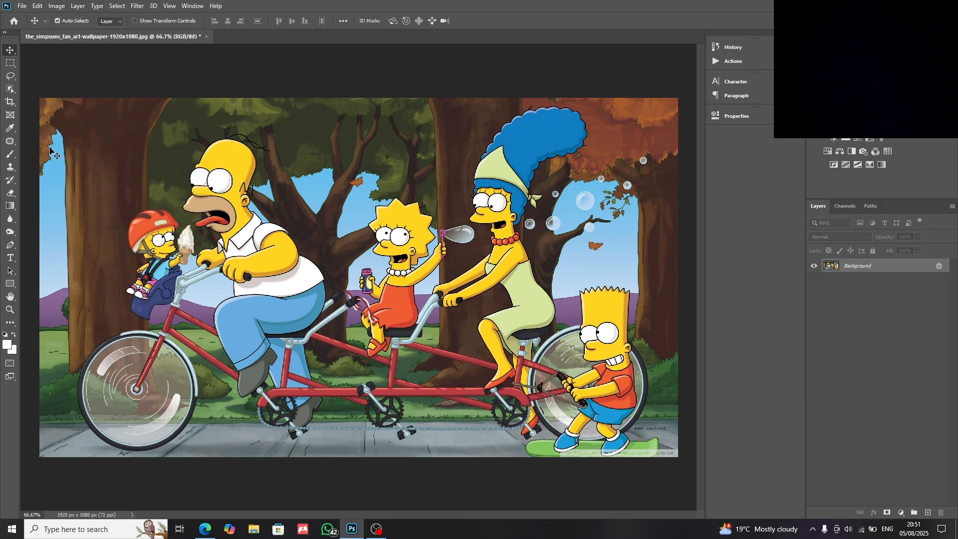
Open the Camera Raw Filter for the wallpaper's Background layer
click(115, 9)
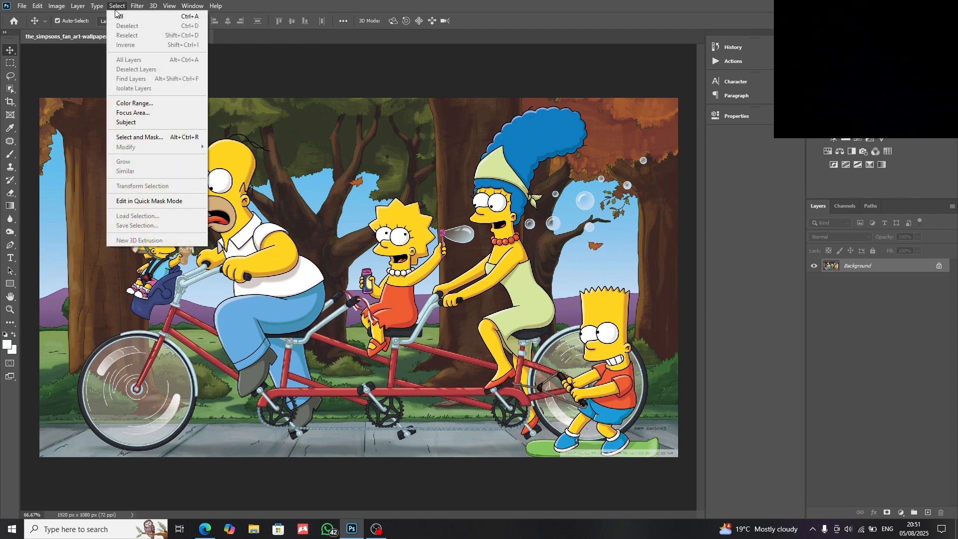
mouse_move(145, 4)
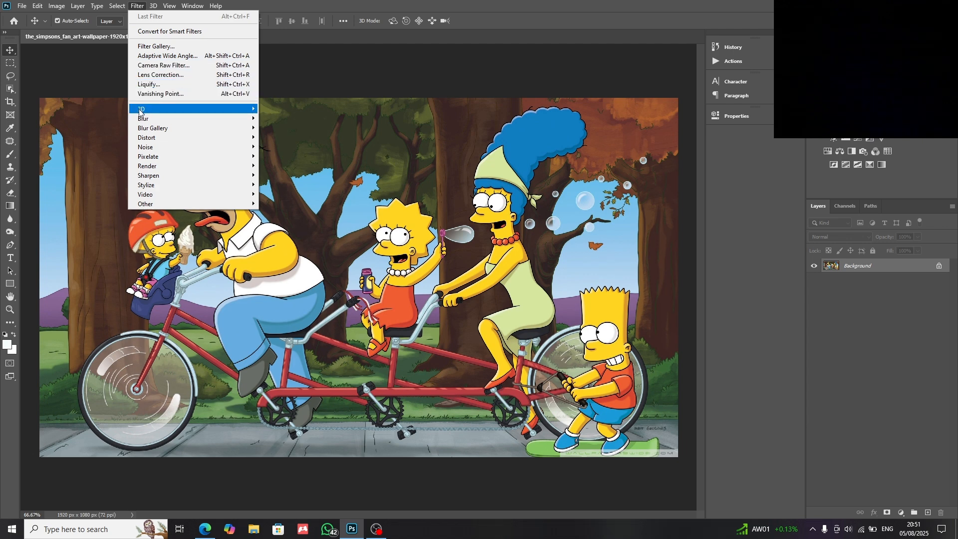
mouse_move(146, 111)
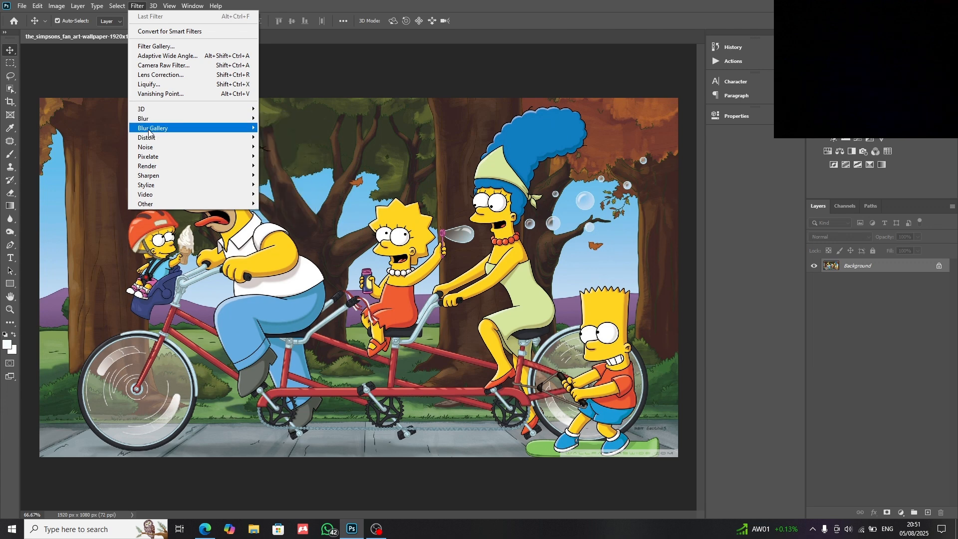
mouse_move(141, 141)
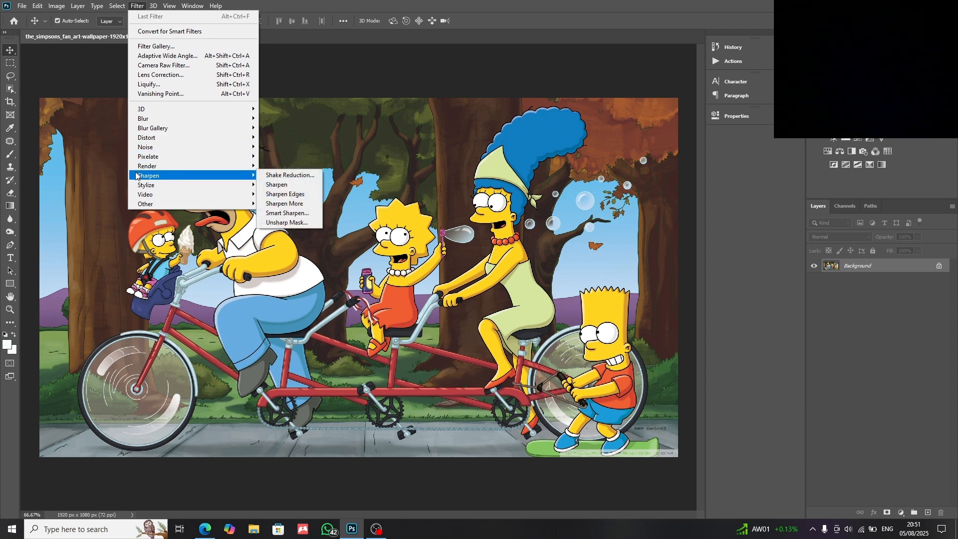
mouse_move(144, 185)
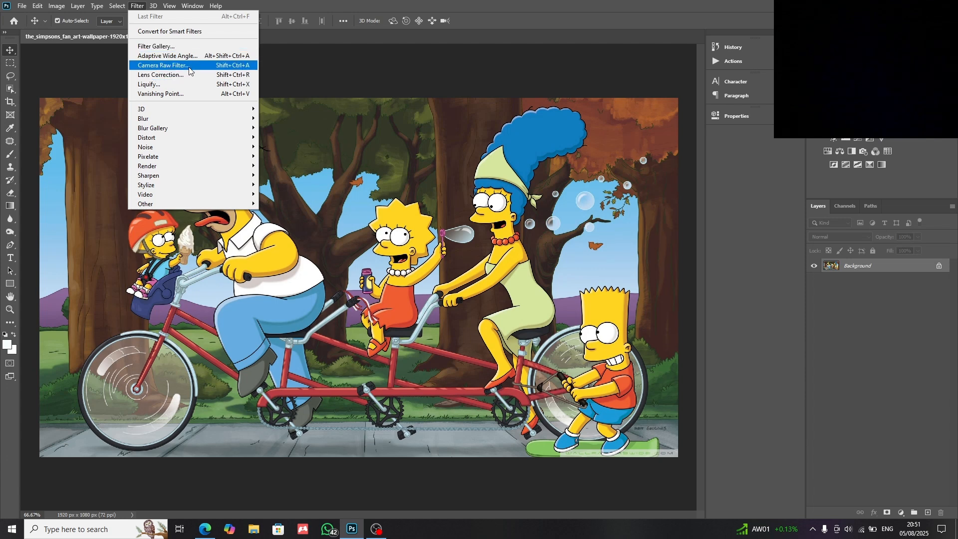
click(189, 66)
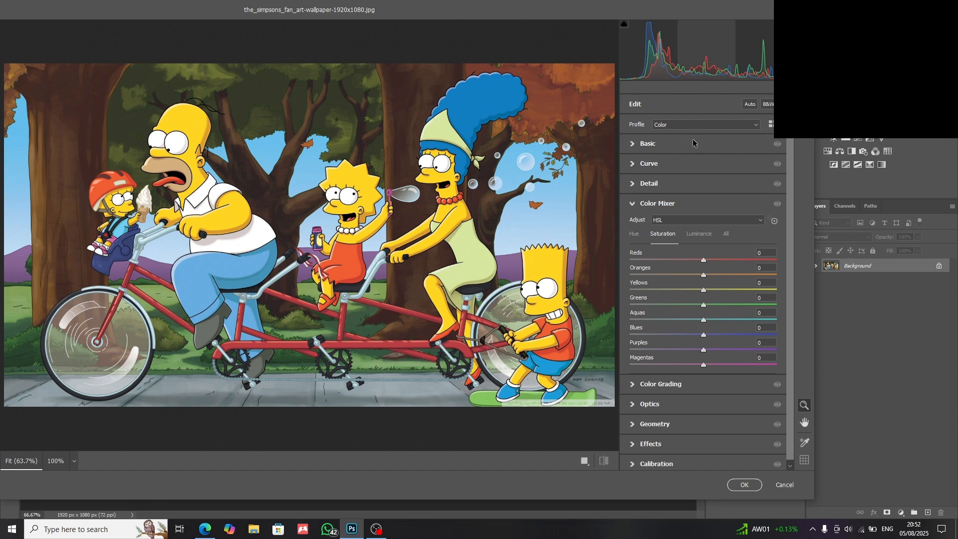
Expand the Basic adjustments and raise the wallpaper's Contrast to +85
click(636, 148)
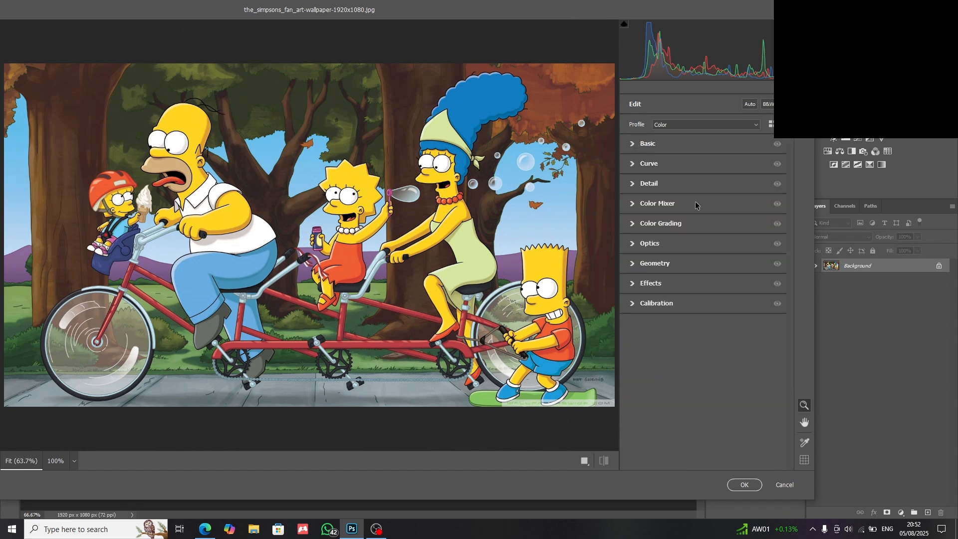
click(635, 144)
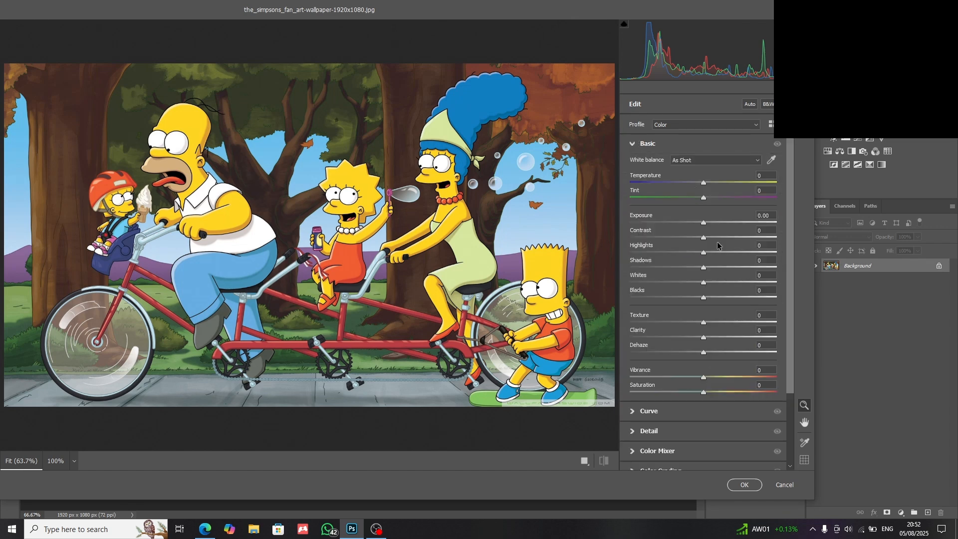
drag(705, 239, 768, 241)
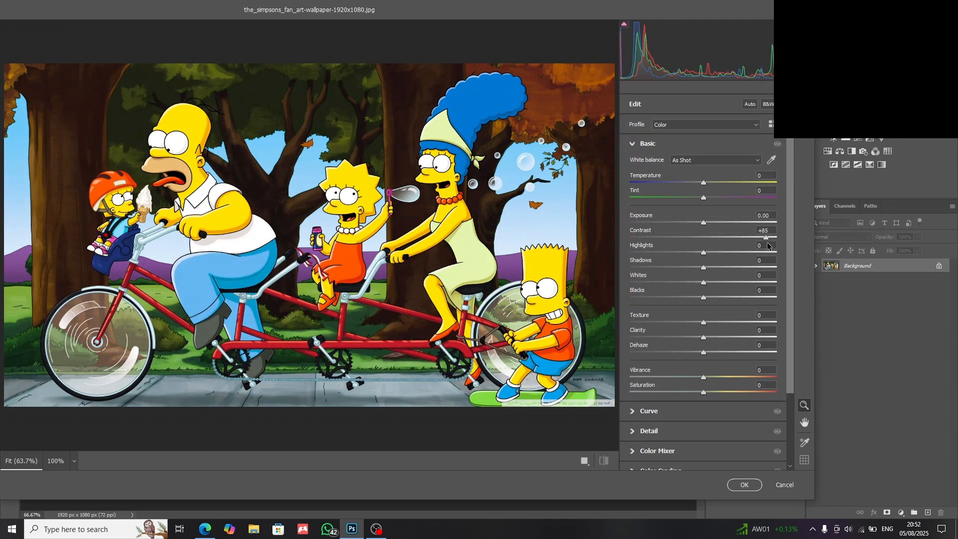
Set the wallpaper's Exposure to -0.05 and its Shadows to -47
drag(704, 225, 704, 225)
drag(704, 260, 669, 267)
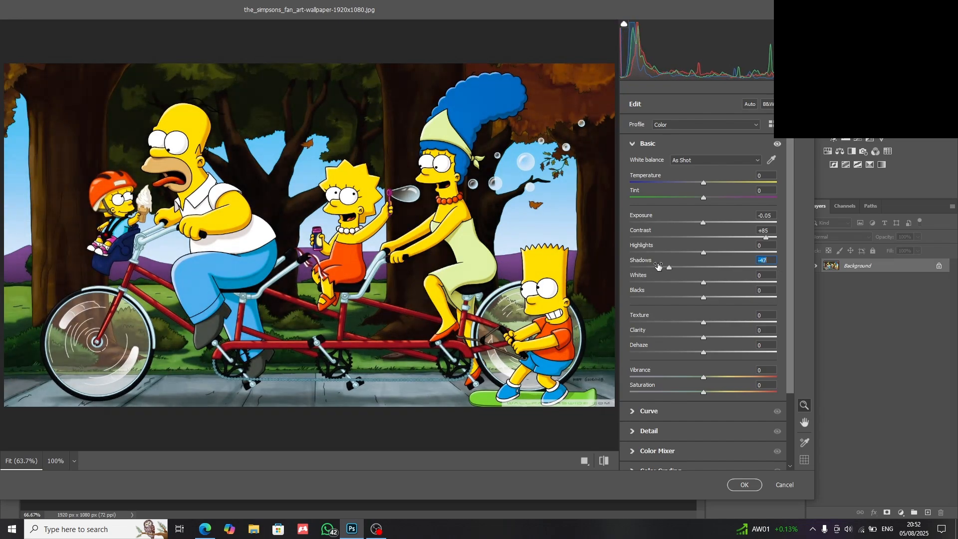
Raise the wallpaper's Texture to +100, checking the effect on fine details up close
drag(182, 137, 166, 163)
mouse_move(555, 165)
mouse_down()
mouse_move(608, 167)
mouse_move(569, 171)
mouse_up()
click(569, 171)
drag(705, 323, 764, 324)
scroll(394, 111, up, 5)
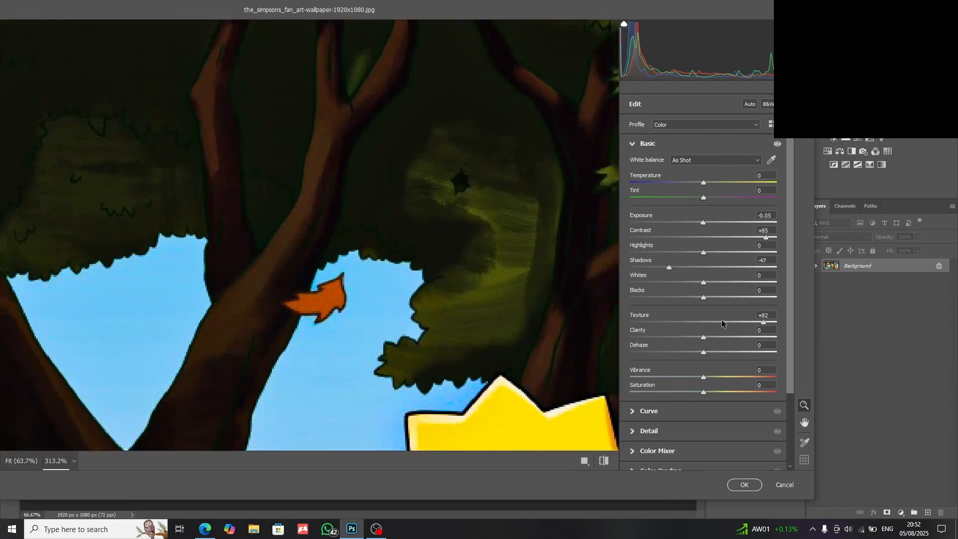
drag(722, 321, 799, 322)
scroll(469, 255, down, 5)
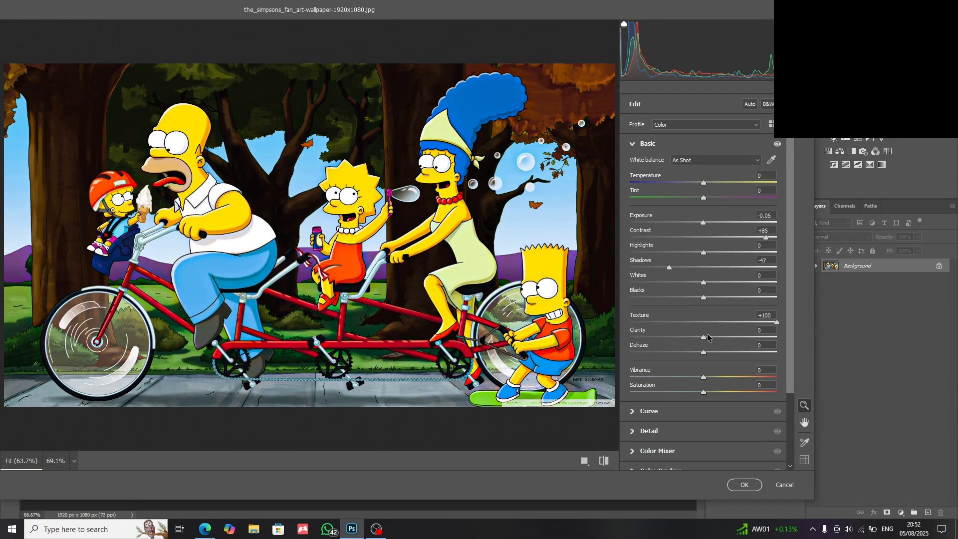
Raise the wallpaper's Clarity to +27, and try a Dehaze of +3 before resetting it to 0
drag(704, 344, 724, 338)
click(705, 352)
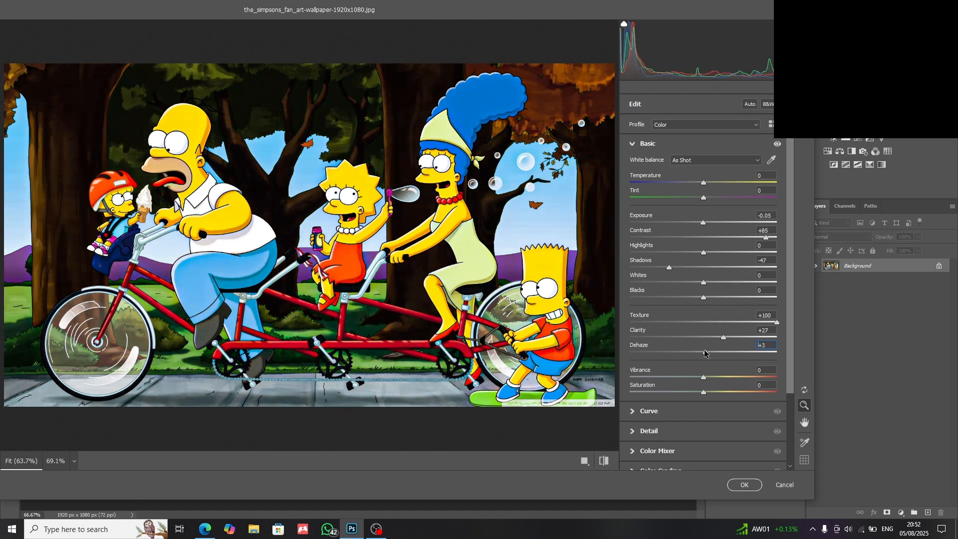
double_click(704, 349)
In the Color Mixer's saturation settings, try Yellows at -100, and set Yellows to +1 and Oranges to +2
scroll(657, 394, down, 3)
scroll(634, 422, down, 1)
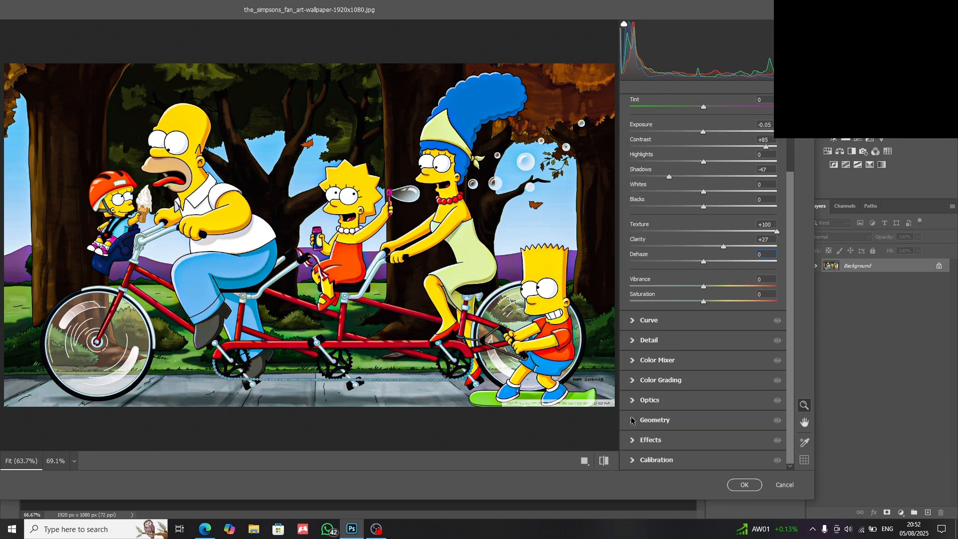
click(633, 384)
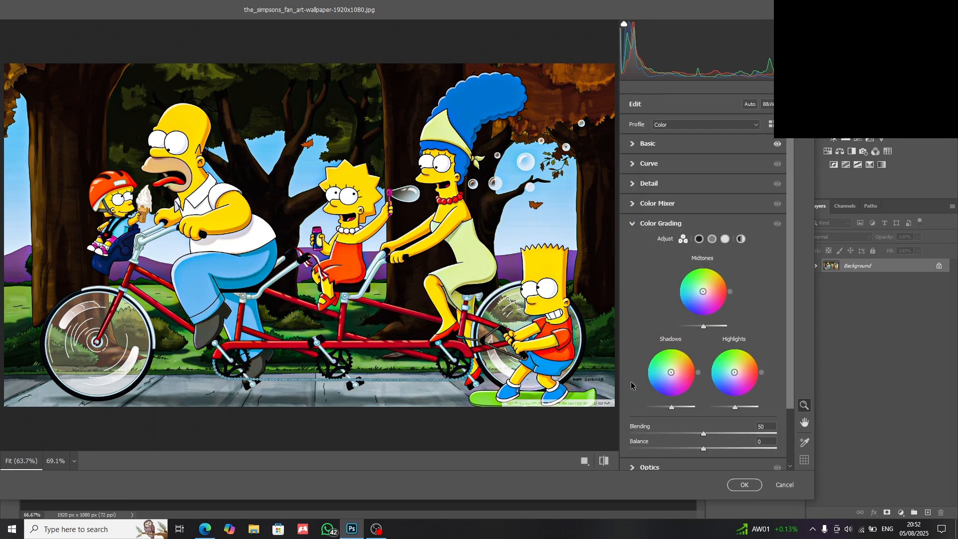
click(634, 222)
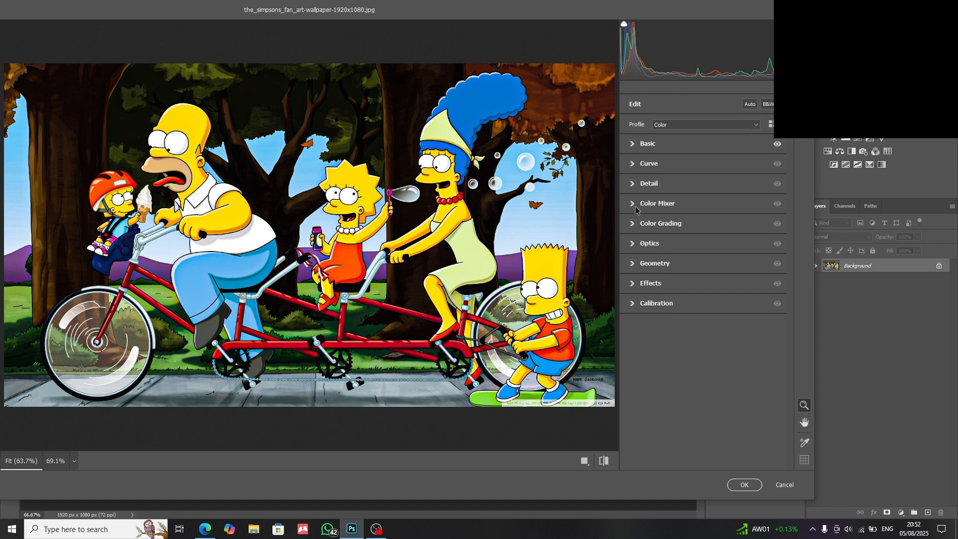
click(634, 204)
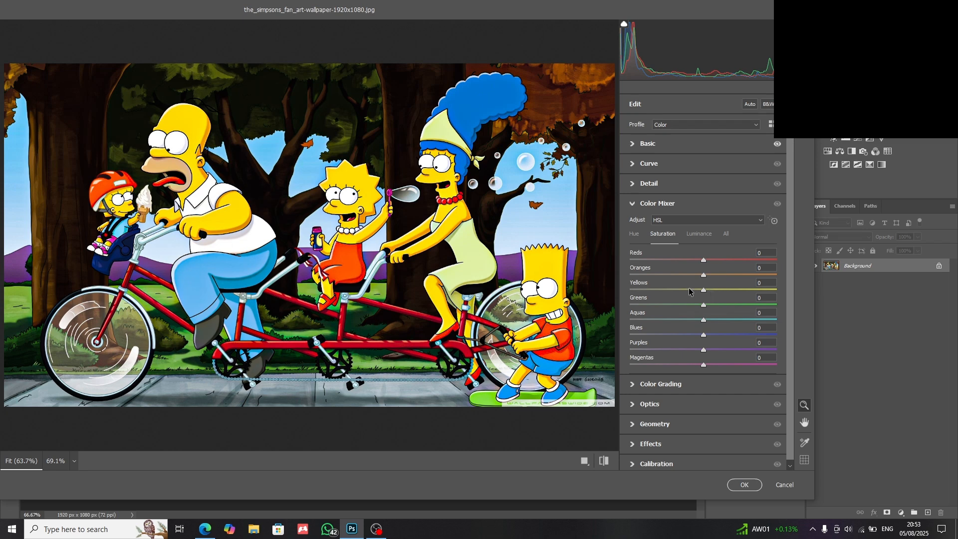
drag(699, 293, 560, 298)
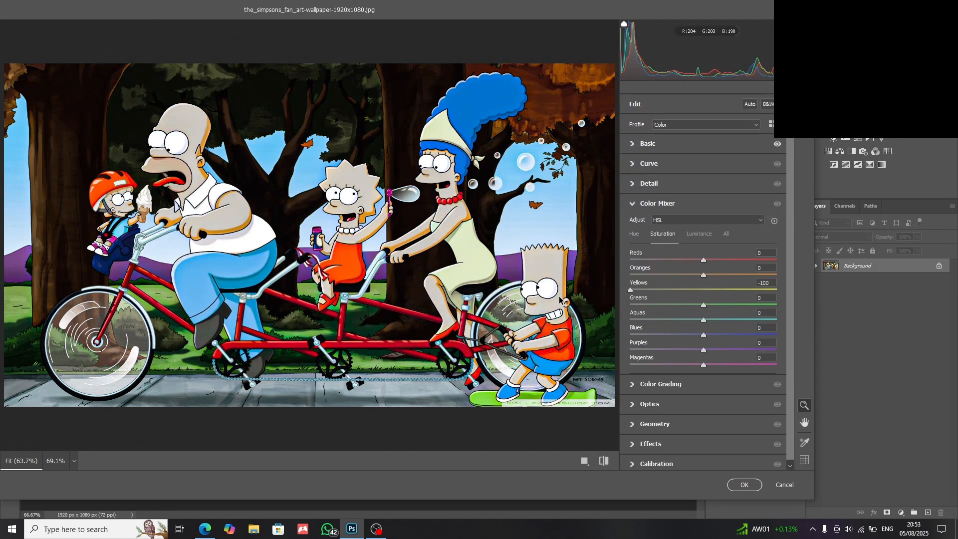
drag(560, 300, 705, 275)
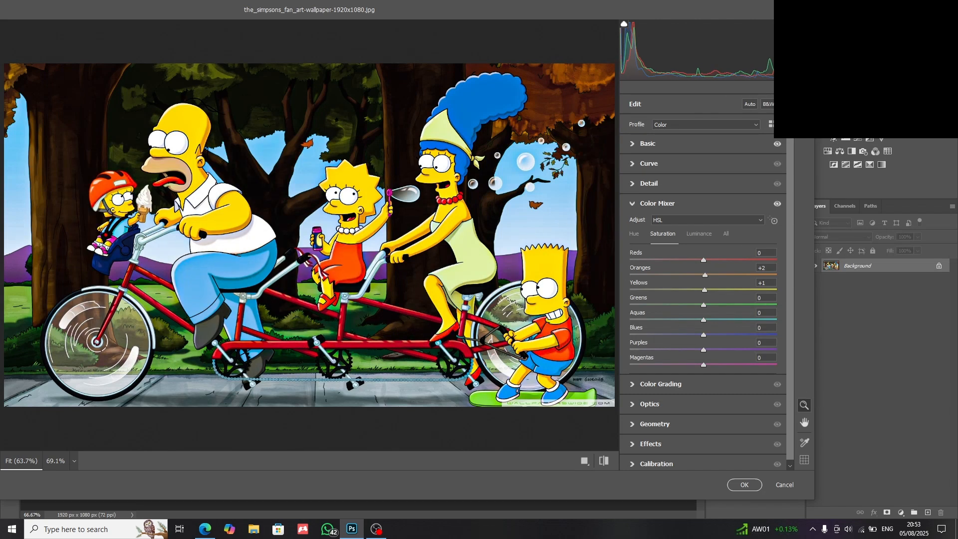
Load the Camera Raw settings file WHITE BROWN.xmp from the presets folder and undo the applied preset
click(805, 113)
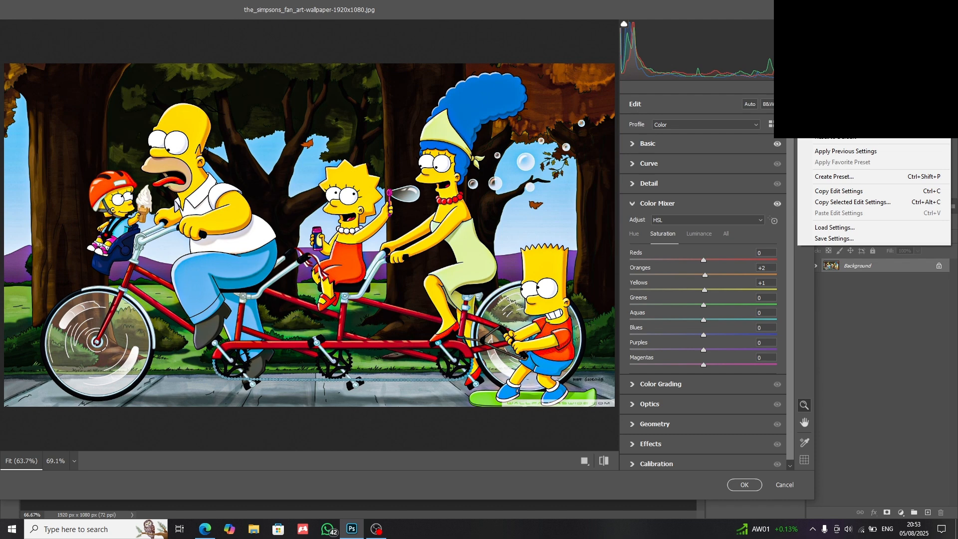
click(828, 228)
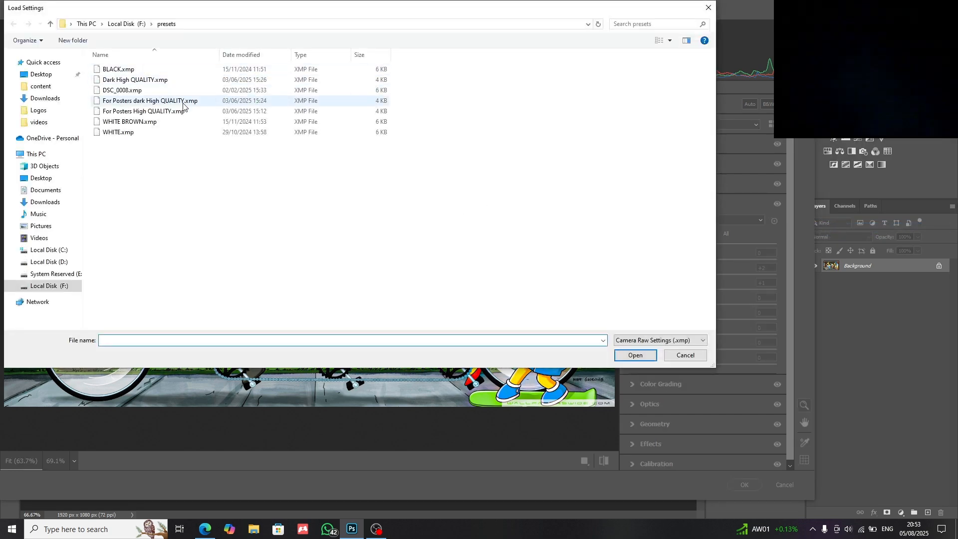
click(210, 124)
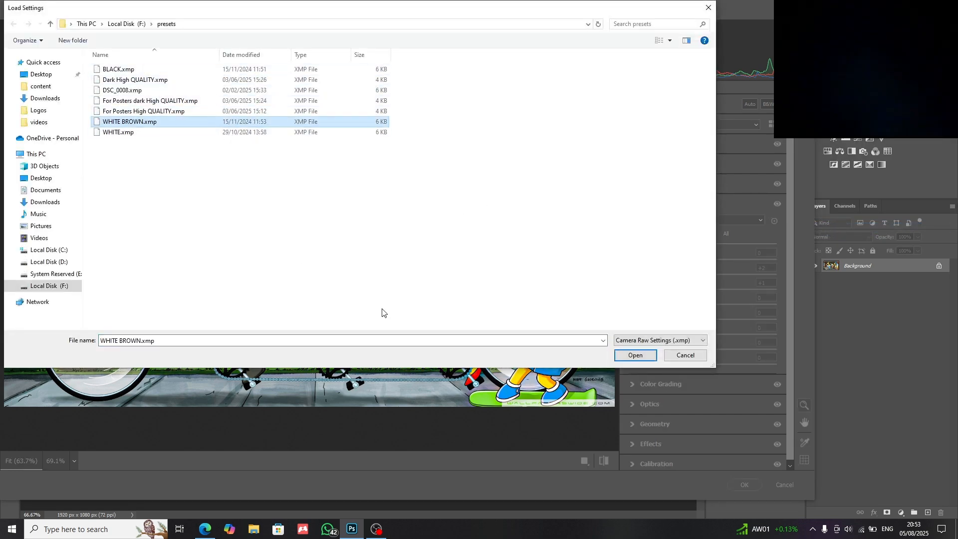
click(632, 356)
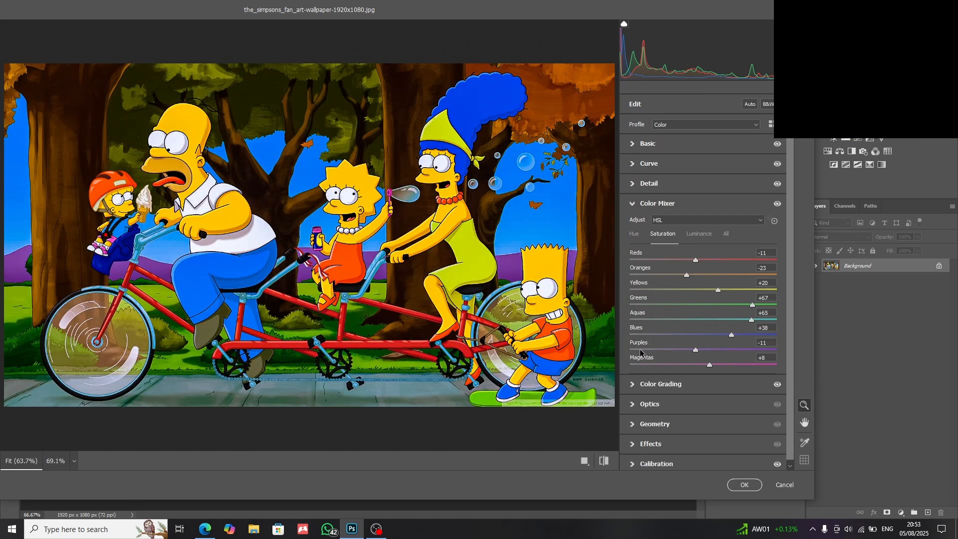
key(ctrl+z)
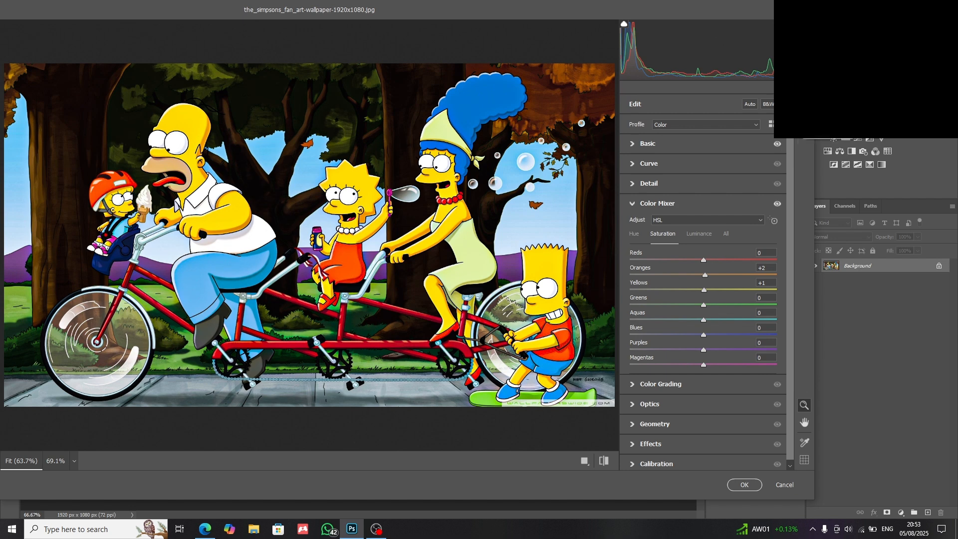
Load a different saved Camera Raw settings file onto the wallpaper and dismiss the chat notification
click(803, 123)
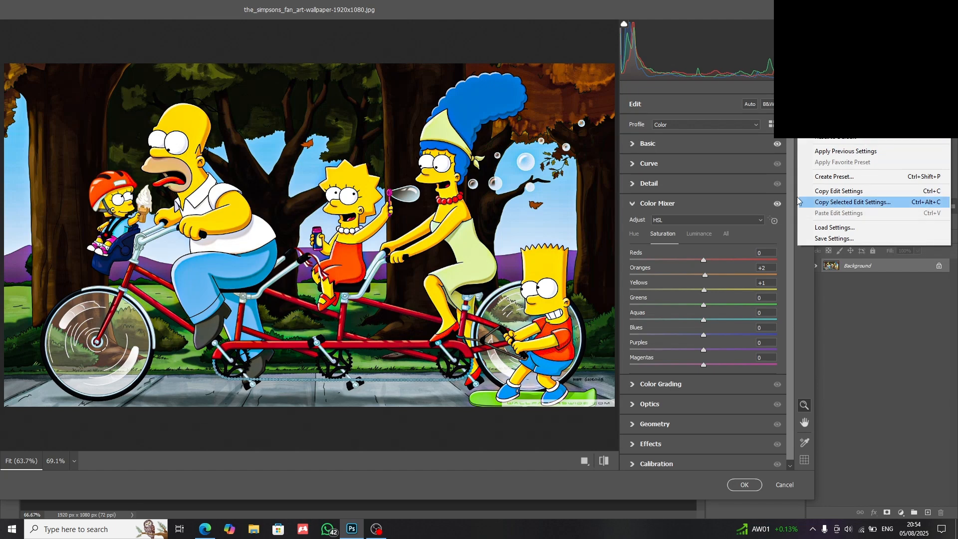
click(834, 227)
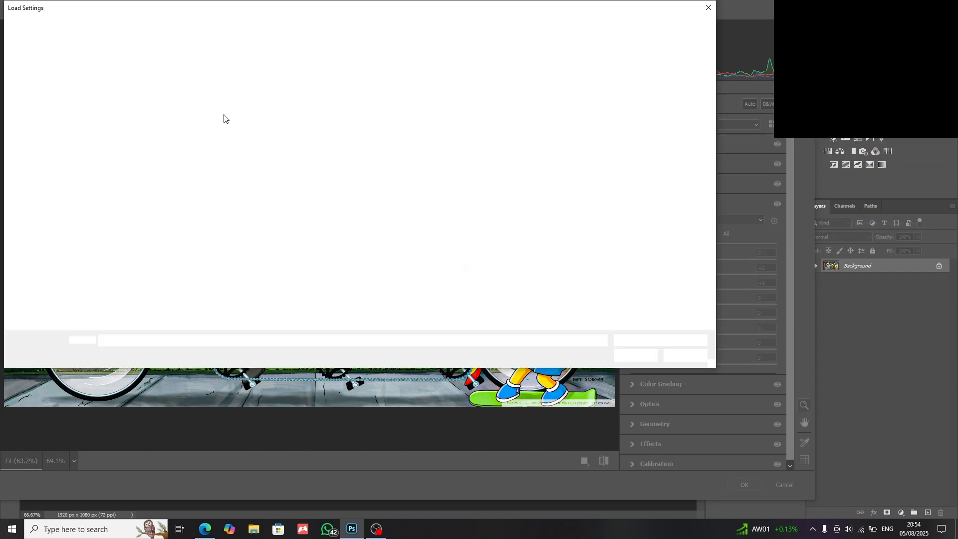
click(635, 355)
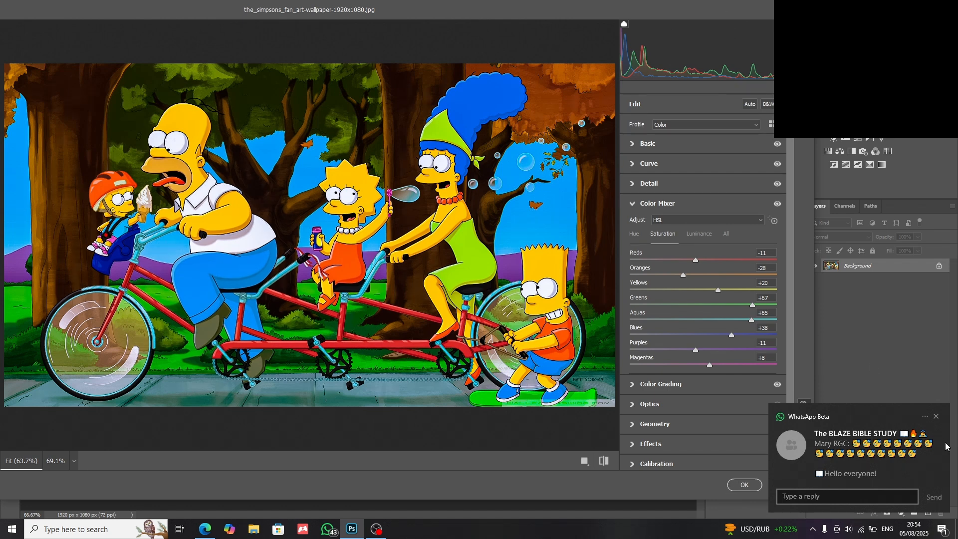
click(937, 417)
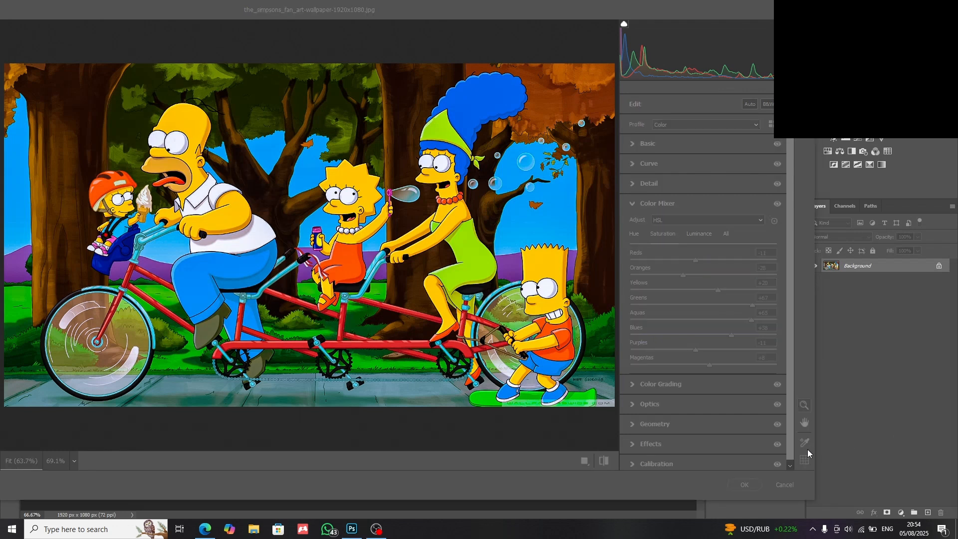
Cancel the Camera Raw Filter and discard all of its changes
click(797, 485)
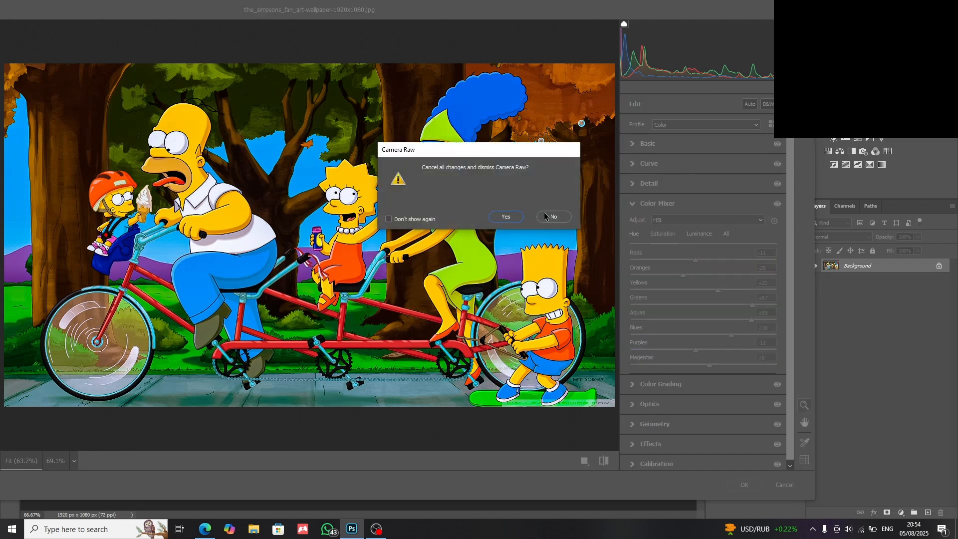
click(509, 216)
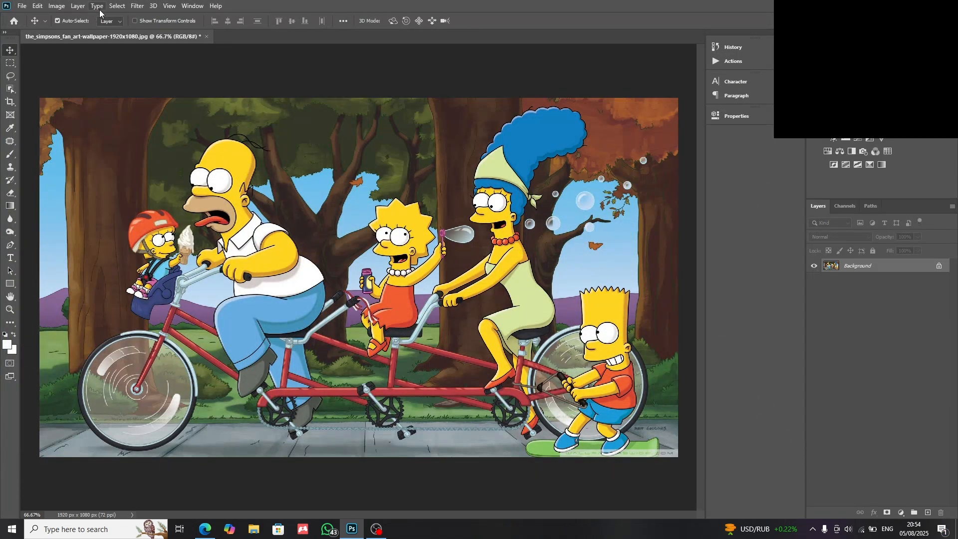
Examine the available view commands and the list of panels that can be shown in the workspace
click(172, 5)
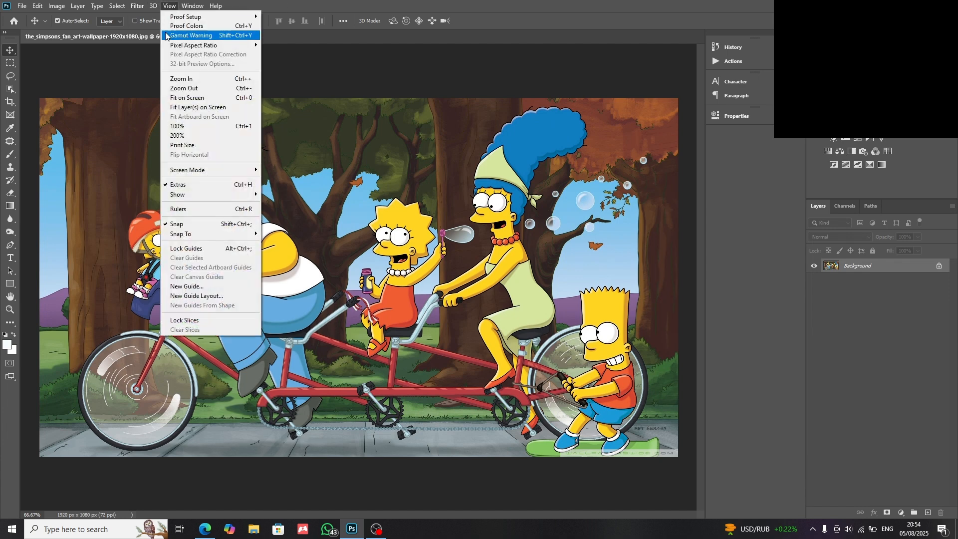
mouse_move(193, 6)
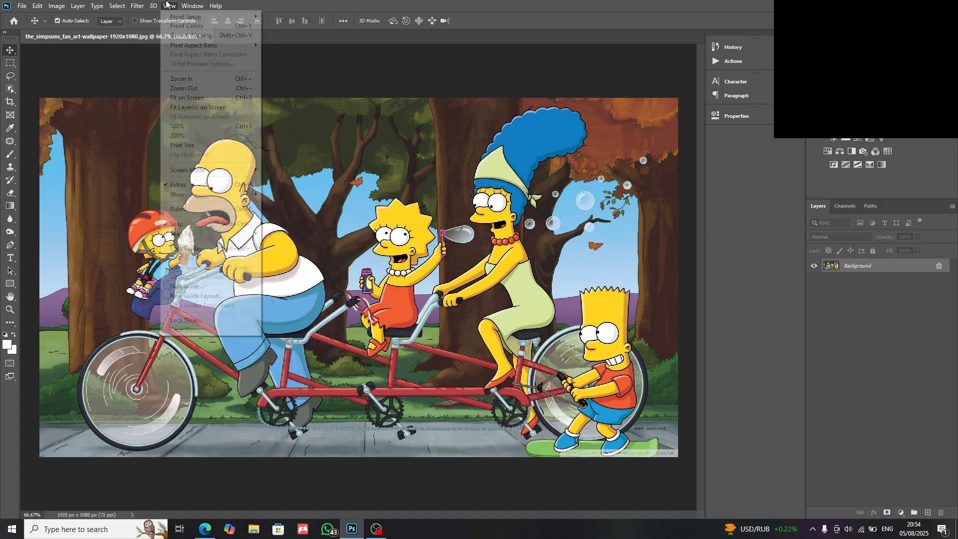
mouse_move(174, 4)
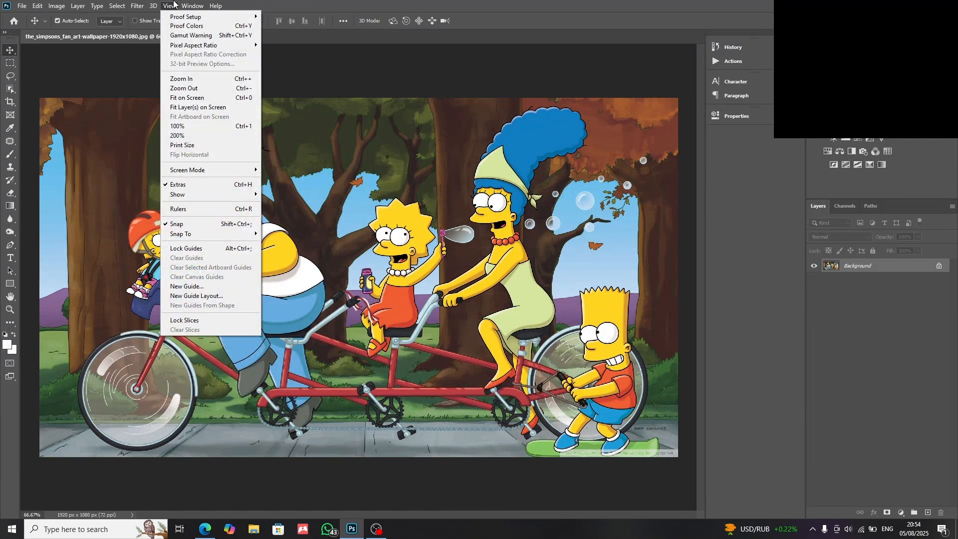
click(173, 4)
click(192, 6)
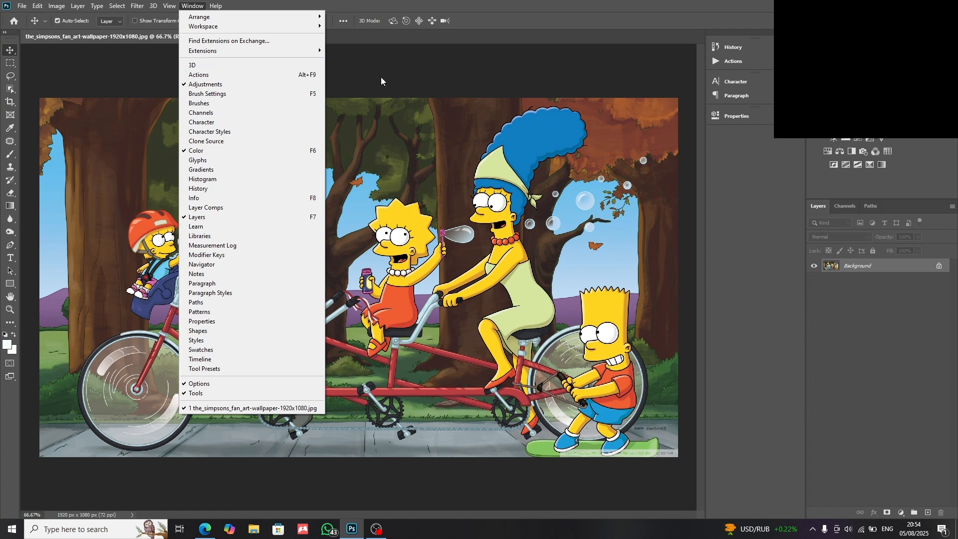
click(591, 62)
Show the list of recorded actions, examine it, and collapse it again
click(748, 60)
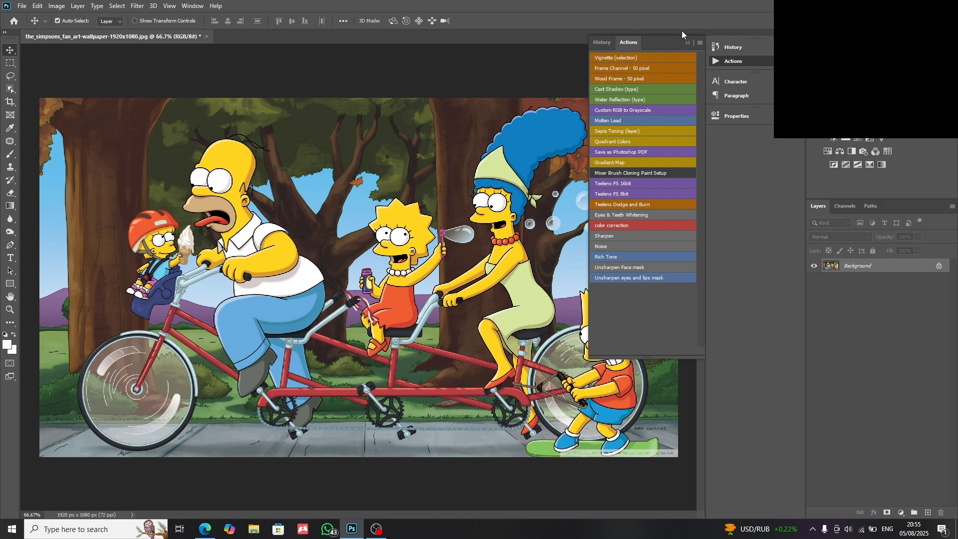
click(687, 42)
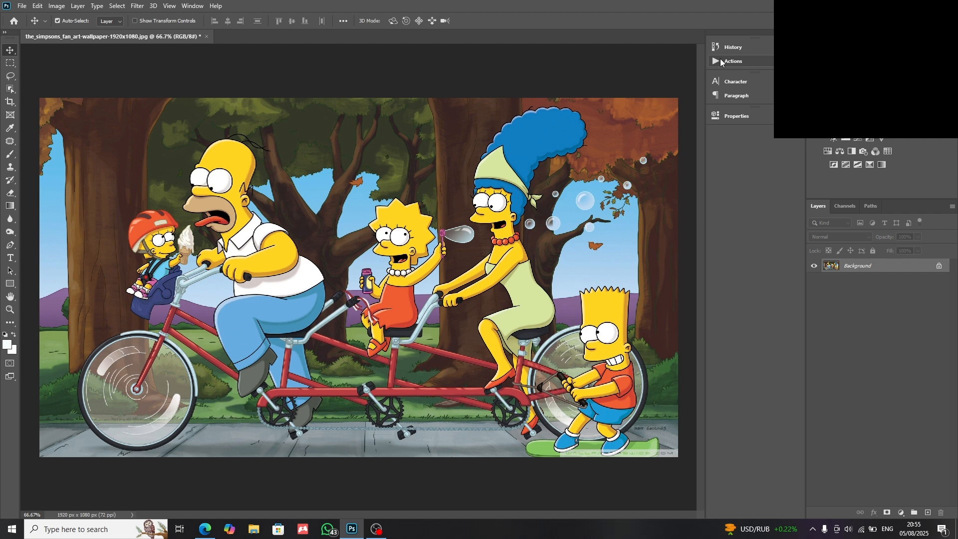
click(735, 59)
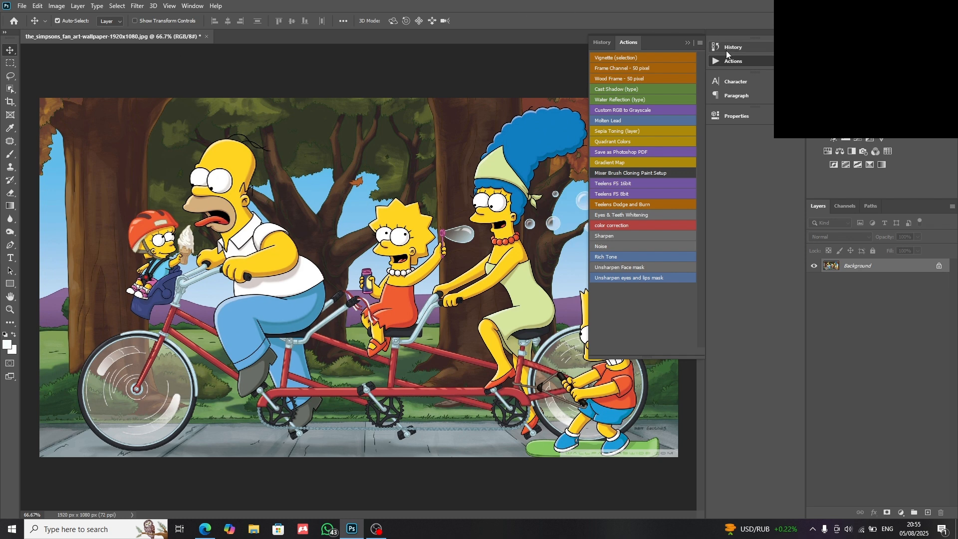
click(727, 64)
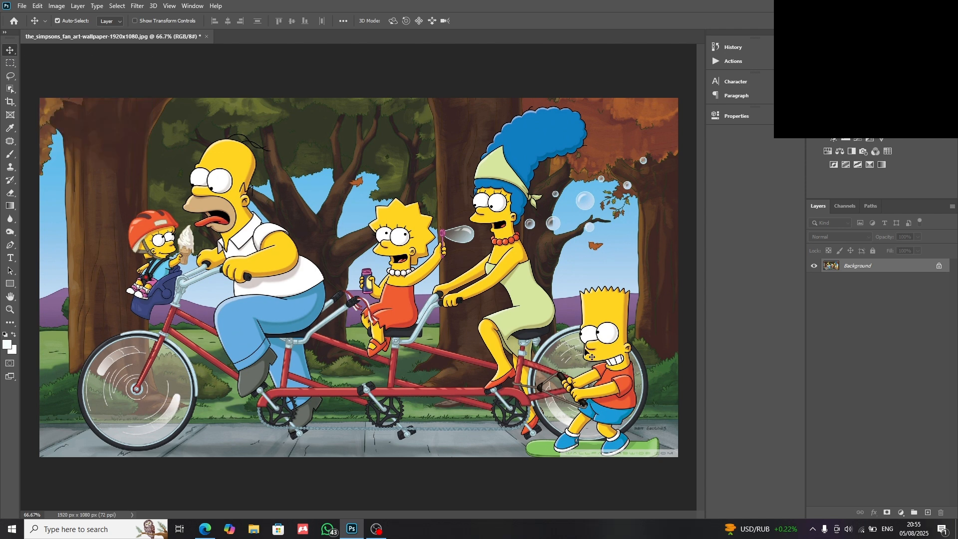
Convert the Background to a normal layer, move the image across the canvas, and undo these changes
click(444, 251)
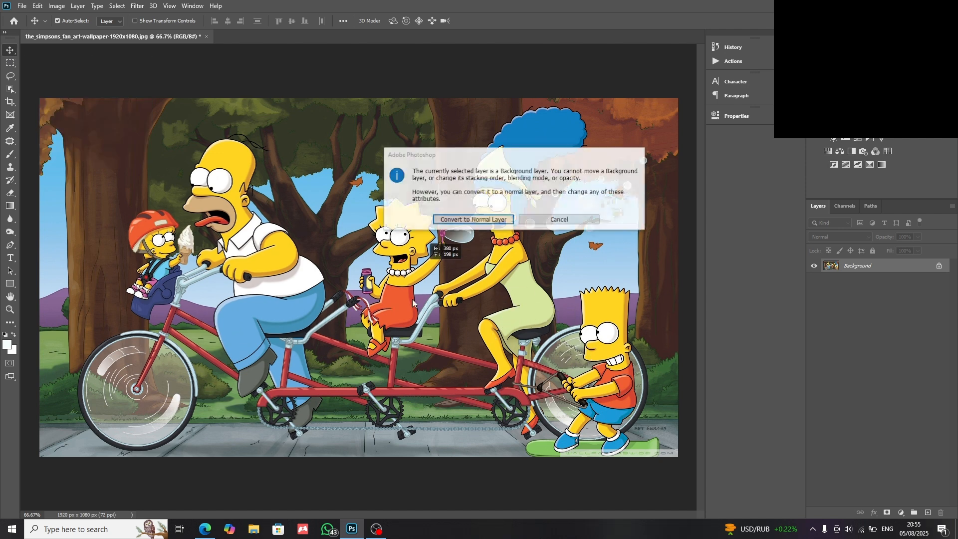
click(492, 222)
drag(329, 215, 451, 227)
key(ctrl+z)
key(ctrl+z)
key(ctrl+z)
key(ctrl+z)
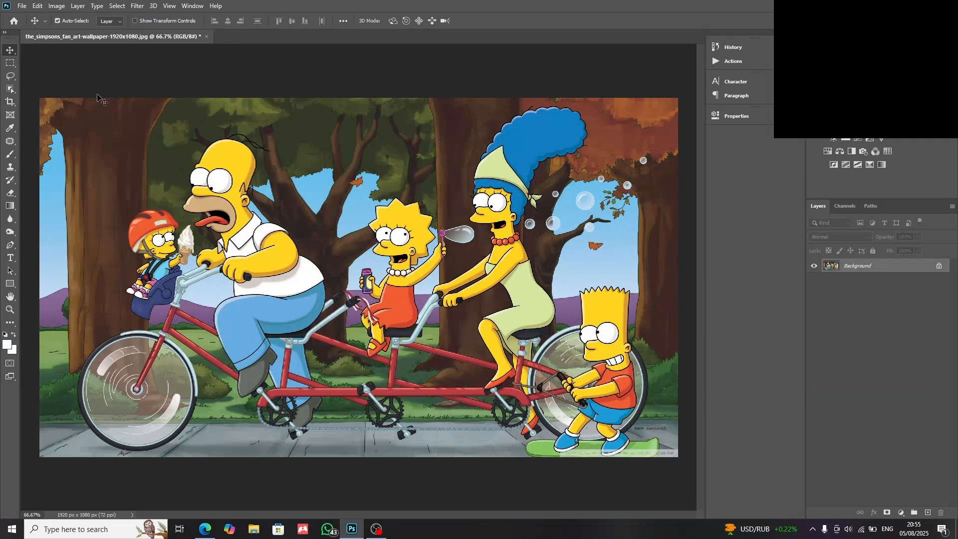
Draw an artboard about 1315 × 540 px around the upper part of the wallpaper with the Artboard Tool
right_click(9, 50)
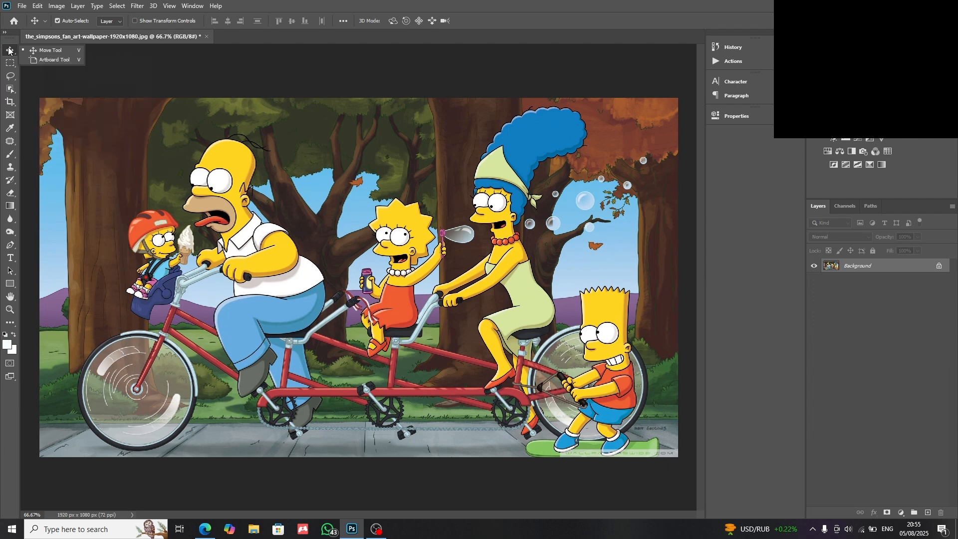
click(49, 60)
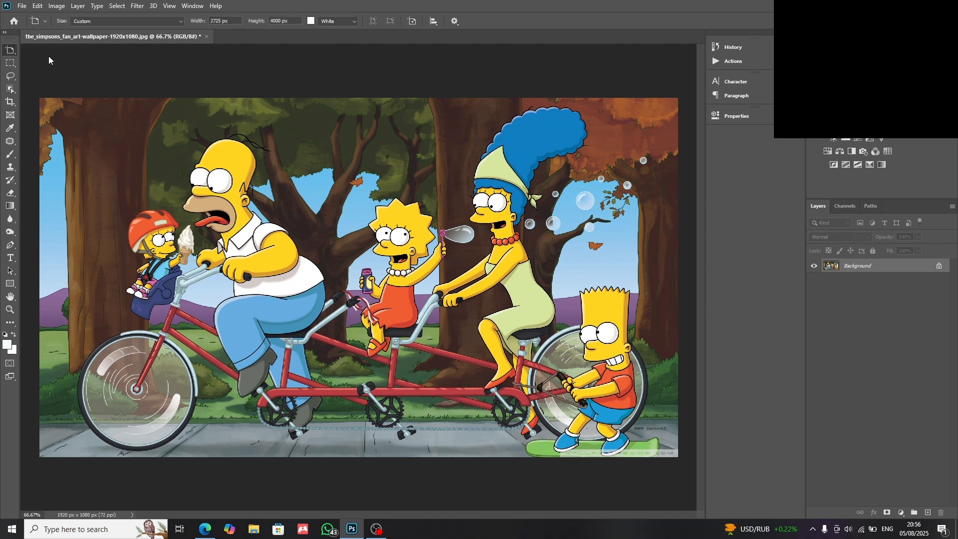
drag(148, 119, 589, 300)
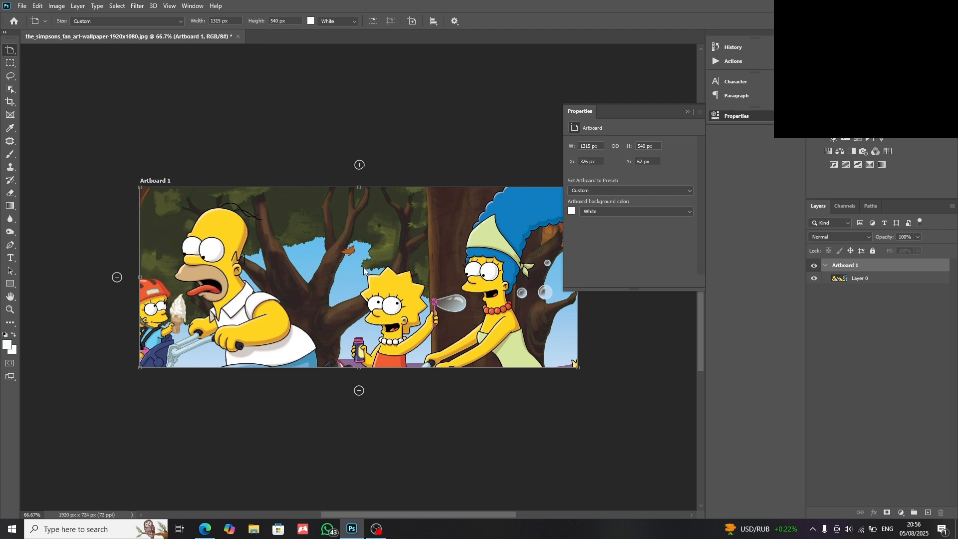
Move the wallpaper layer inside the artboard to about X -145 px, Y -376 px with the Move Tool
key(v)
drag(408, 241, 467, 140)
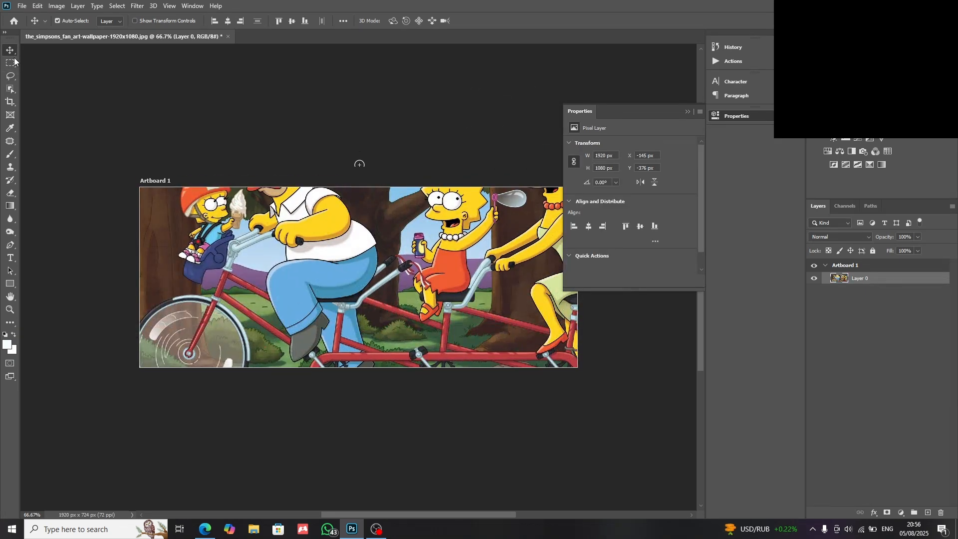
Undo the layer move and the artboard creation
key(ctrl+z)
key(ctrl+z)
key(ctrl+z)
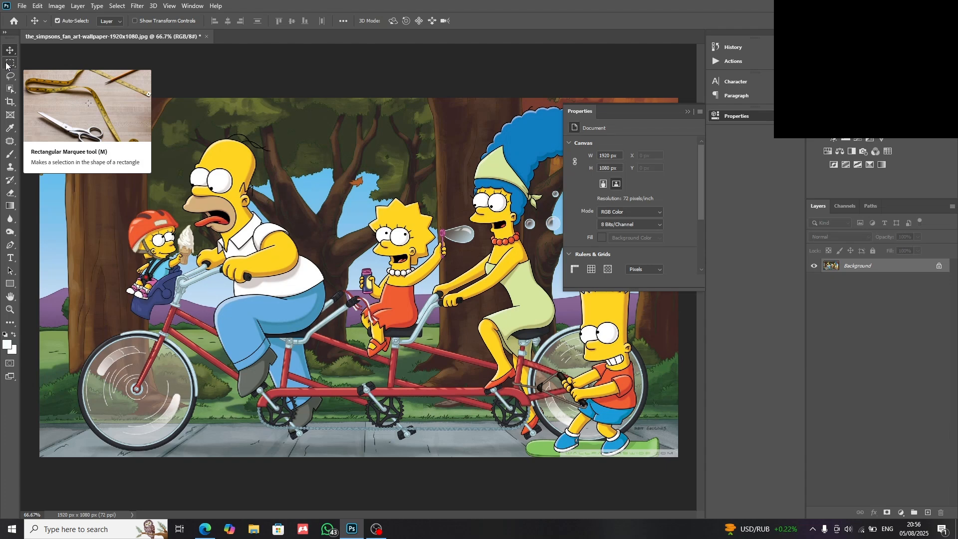
Draw a rectangular marquee selection across the upper part of the wallpaper, show the tool's variants, and clear the selection
click(6, 65)
mouse_move(114, 129)
mouse_down()
mouse_move(457, 277)
mouse_move(453, 287)
mouse_up()
right_click(9, 64)
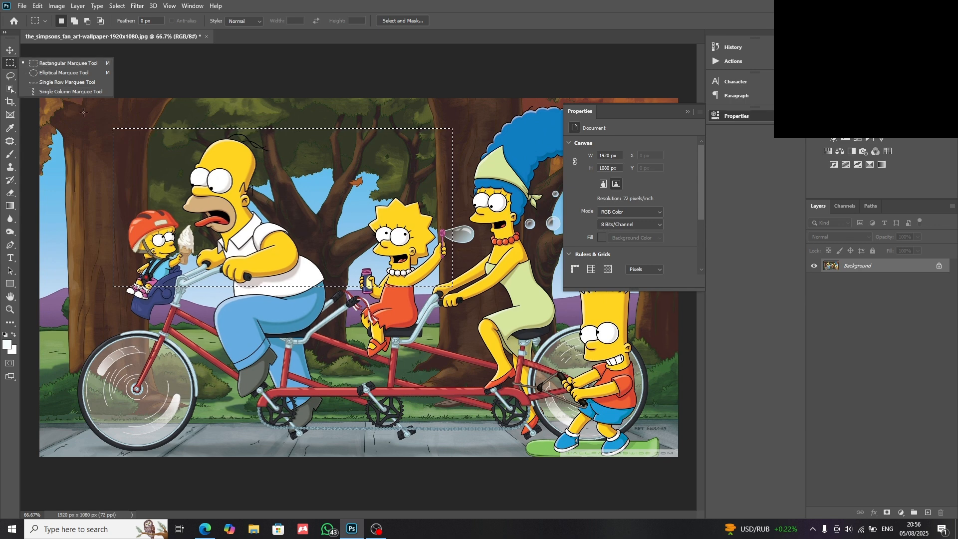
click(153, 119)
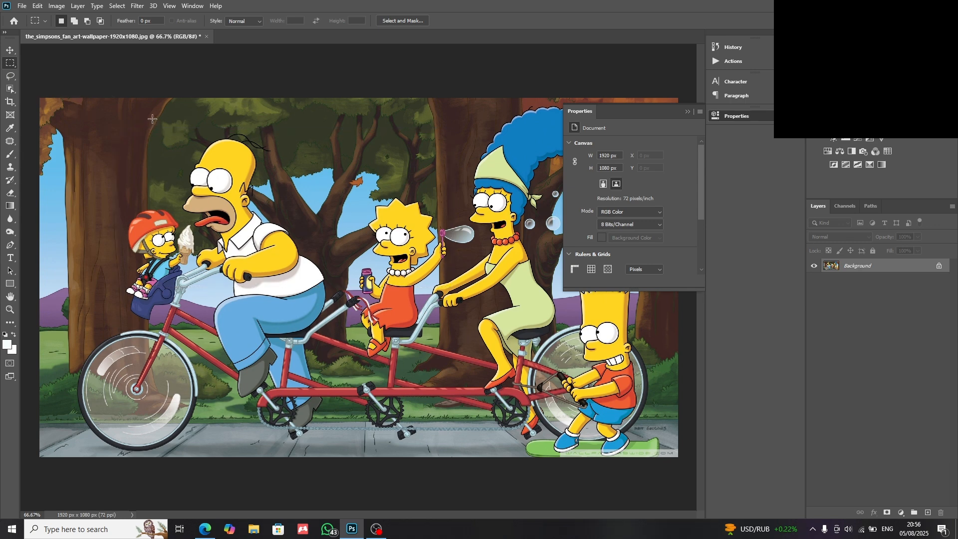
Draw a rectangular marquee selection around Homer's upper body, shift the selection outline toward the child on the bike, and clear it
drag(165, 115, 370, 287)
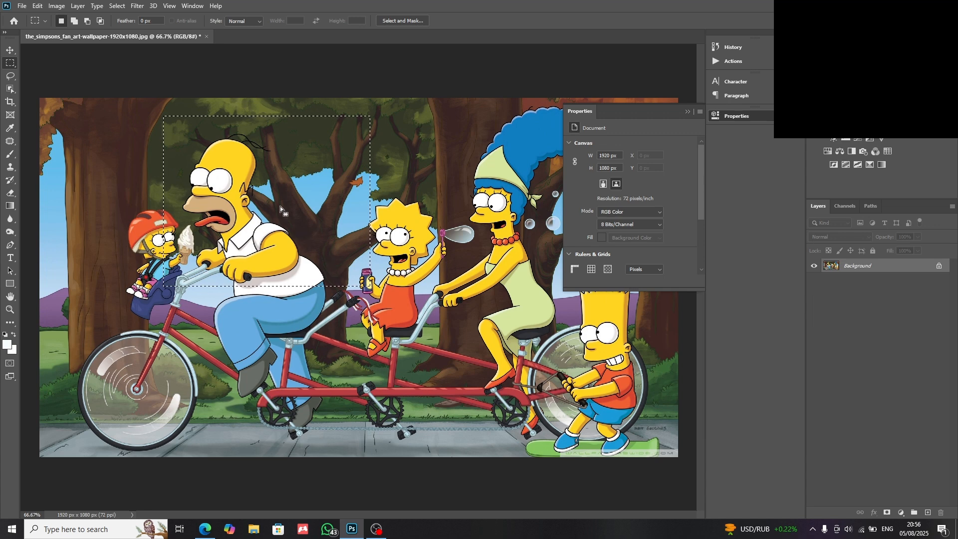
drag(205, 191, 184, 189)
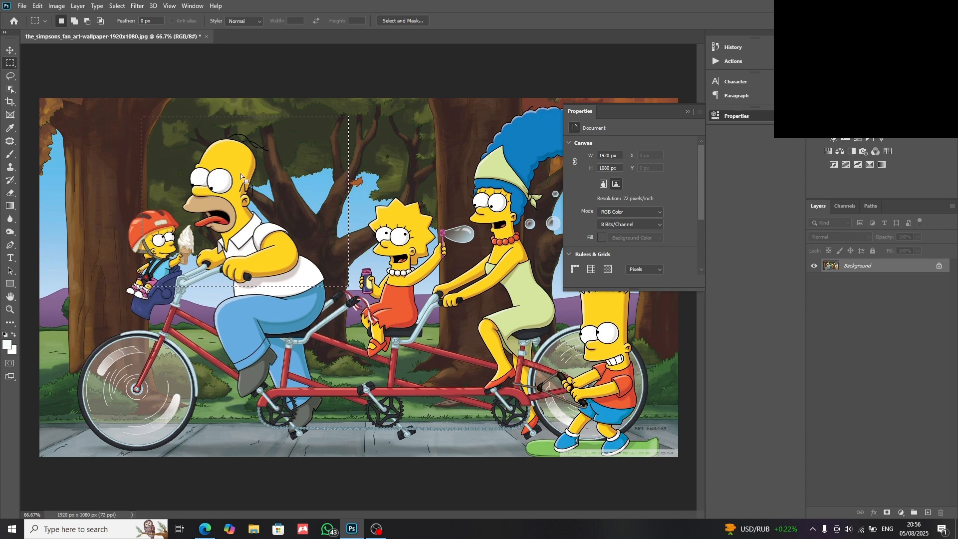
drag(241, 172, 206, 196)
right_click(206, 196)
click(172, 125)
click(180, 123)
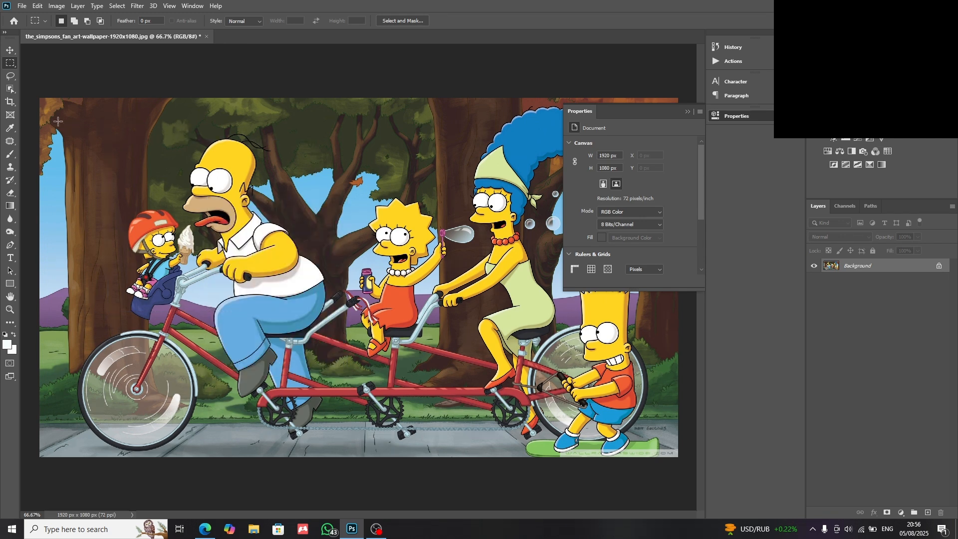
Show the available variants of the Marquee and Lasso tools
right_click(9, 64)
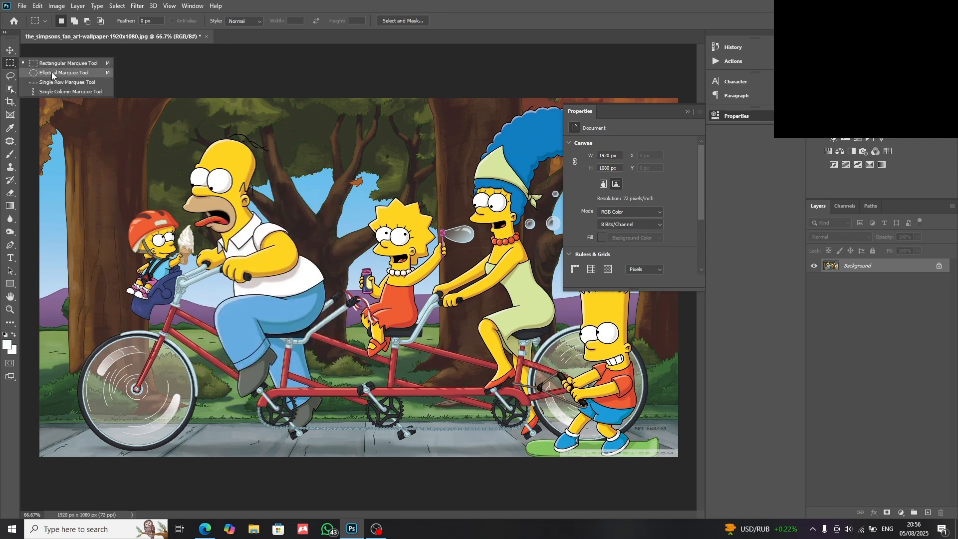
click(11, 78)
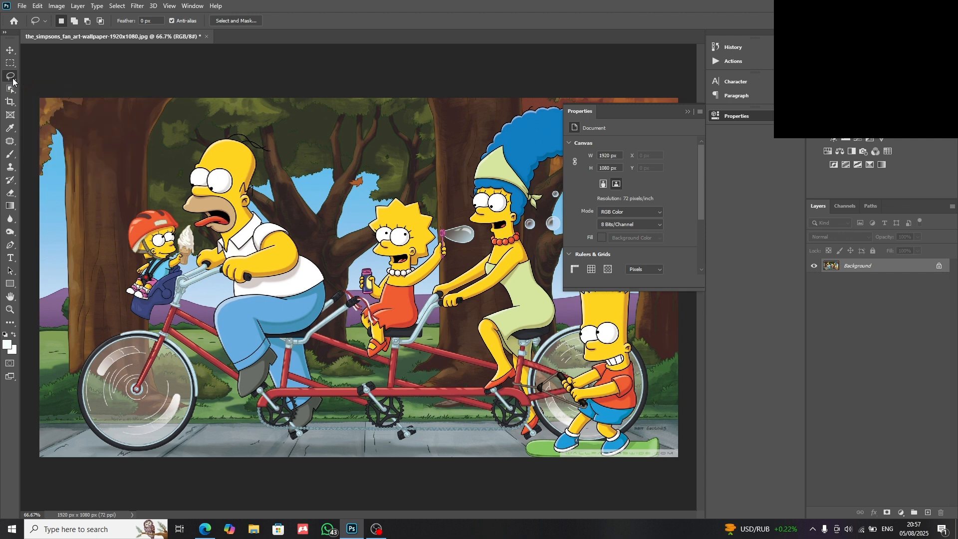
right_click(12, 78)
click(120, 221)
Trace freehand selections around the top of Homer's head and his hair with the Lasso Tool, and clear them
key(z)
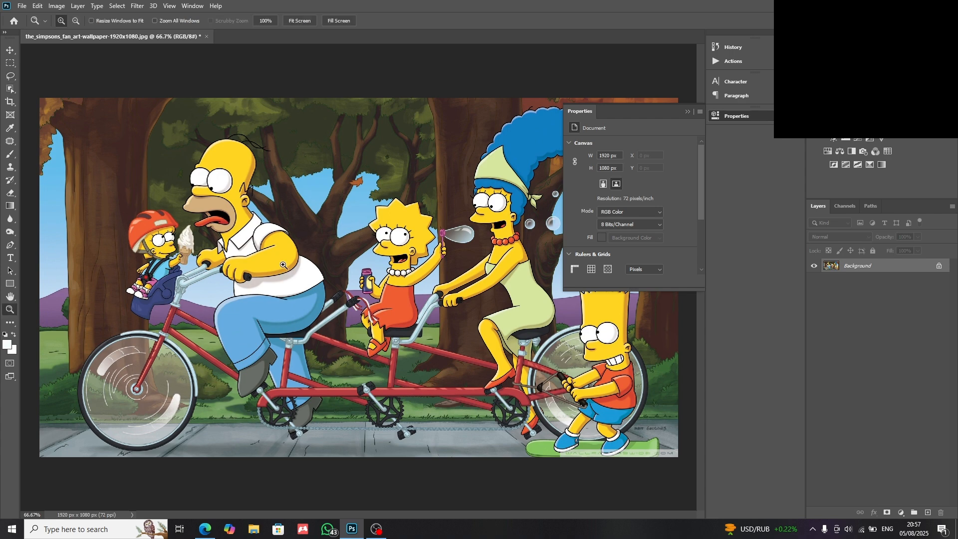
click(283, 271)
click(283, 271)
scroll(91, 115, up, 2)
scroll(91, 114, up, 5)
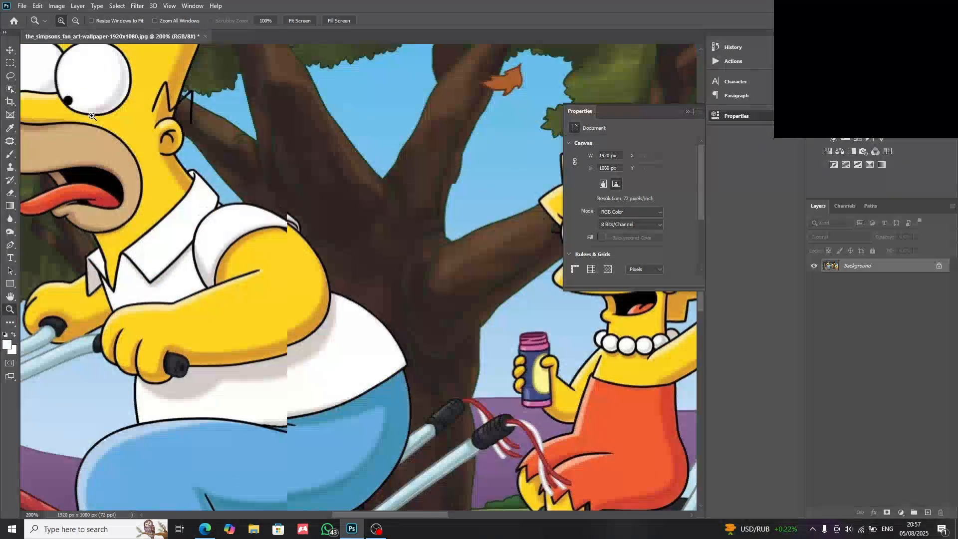
scroll(21, 88, up, 3)
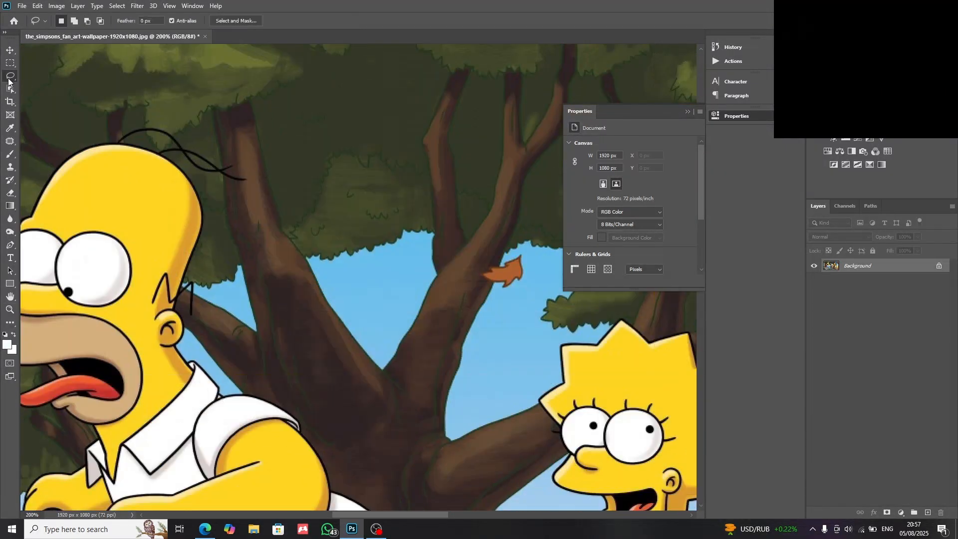
key(l)
drag(69, 158, 136, 130)
mouse_move(237, 165)
mouse_down()
mouse_move(251, 180)
mouse_move(157, 165)
mouse_move(176, 177)
mouse_move(153, 152)
mouse_move(159, 142)
mouse_move(146, 145)
mouse_up()
key(ctrl+d)
Outline a straight-edged selection from Homer's head across the tree with the Polygonal Lasso Tool, close it, and discard it
right_click(8, 76)
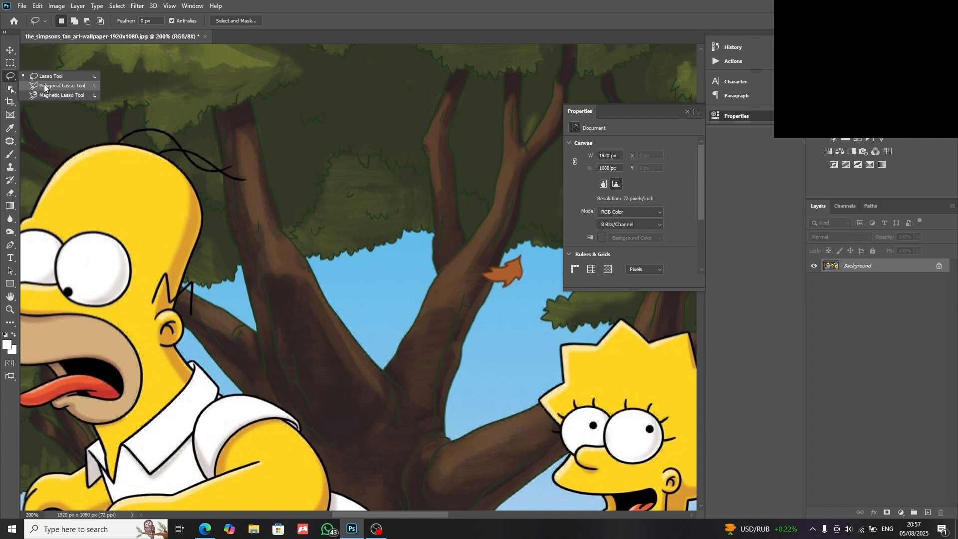
click(50, 85)
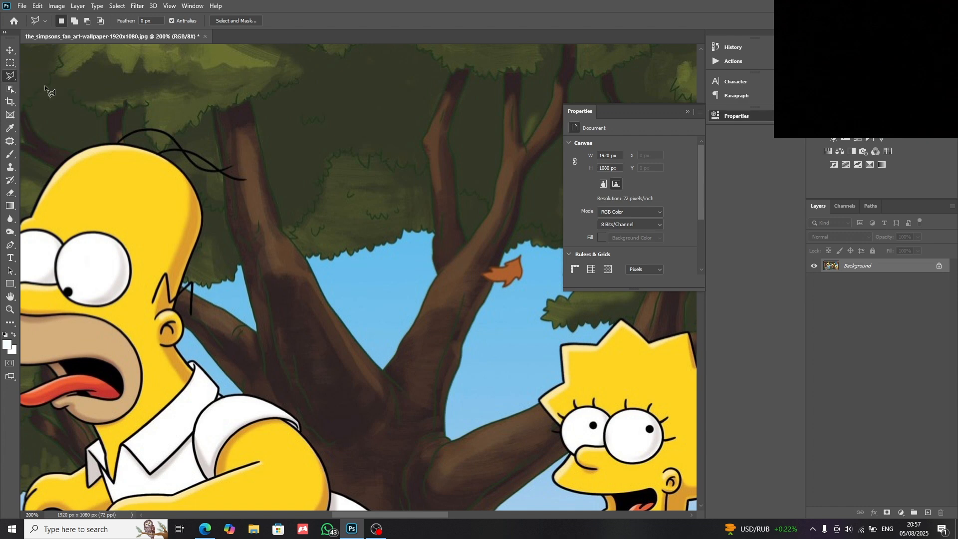
click(48, 164)
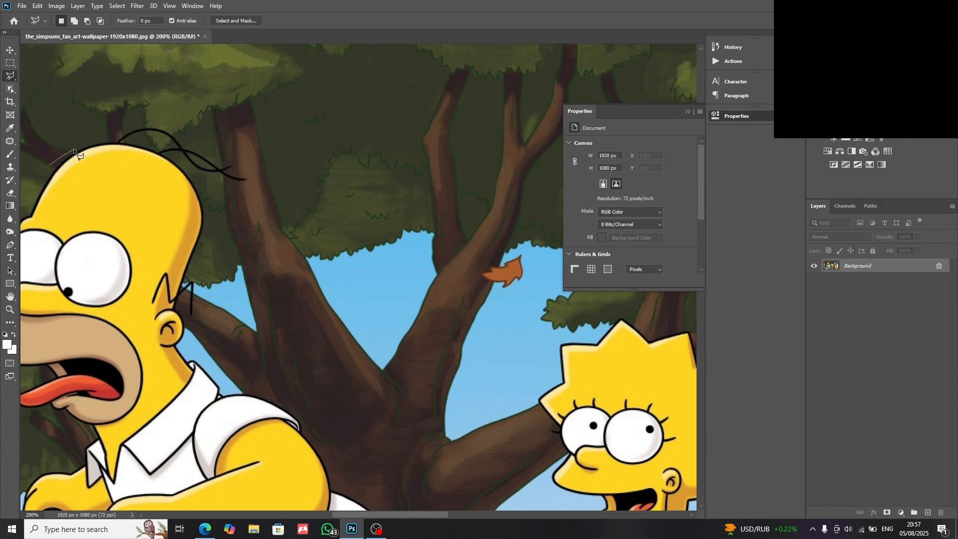
click(172, 121)
click(301, 178)
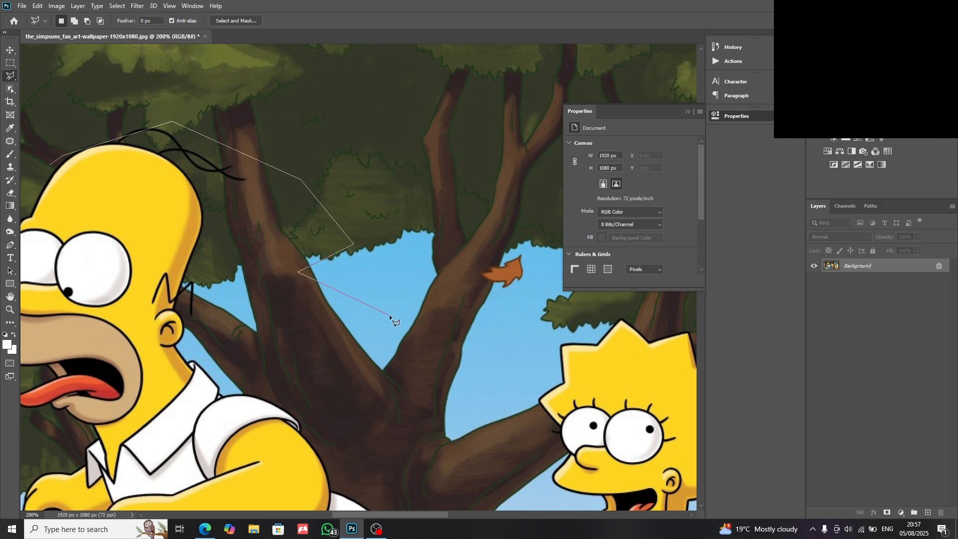
click(314, 365)
click(471, 501)
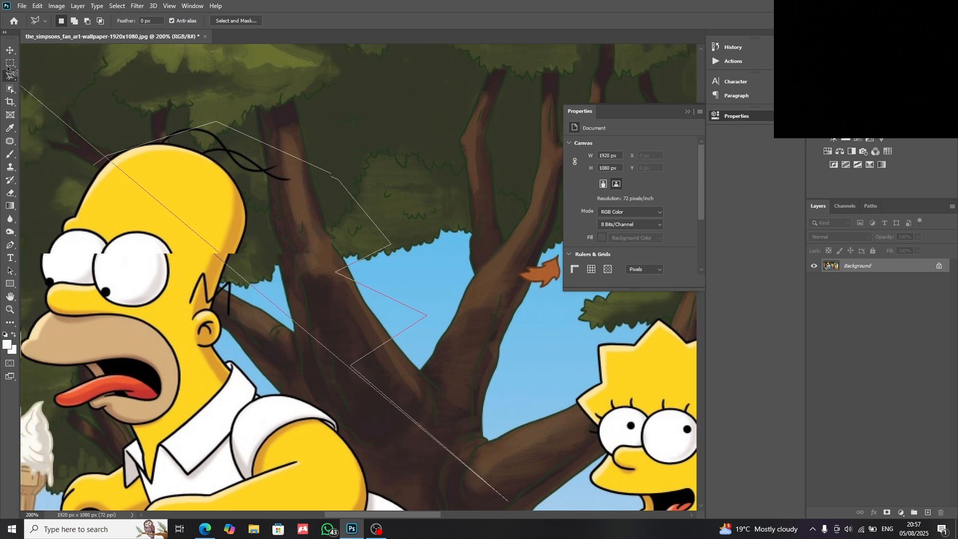
click(46, 78)
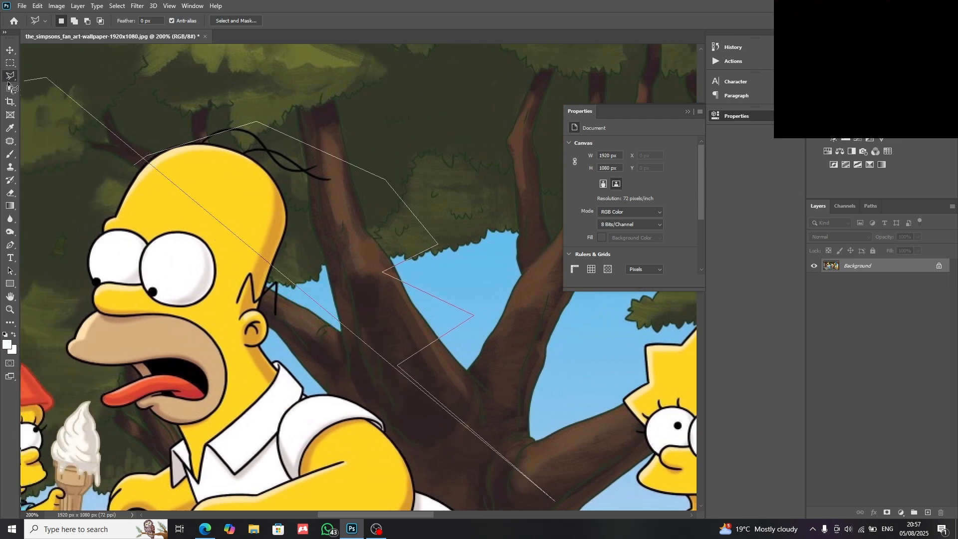
double_click(19, 77)
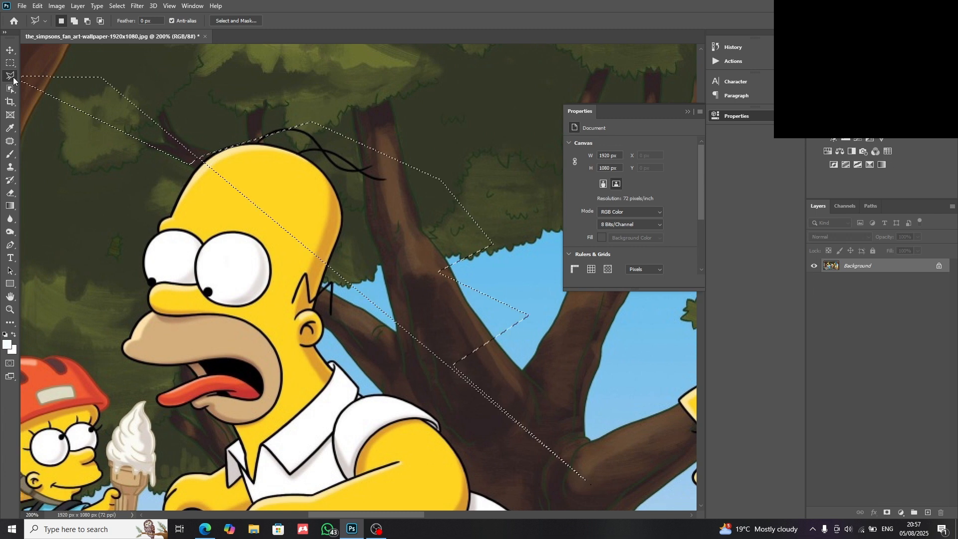
click(45, 72)
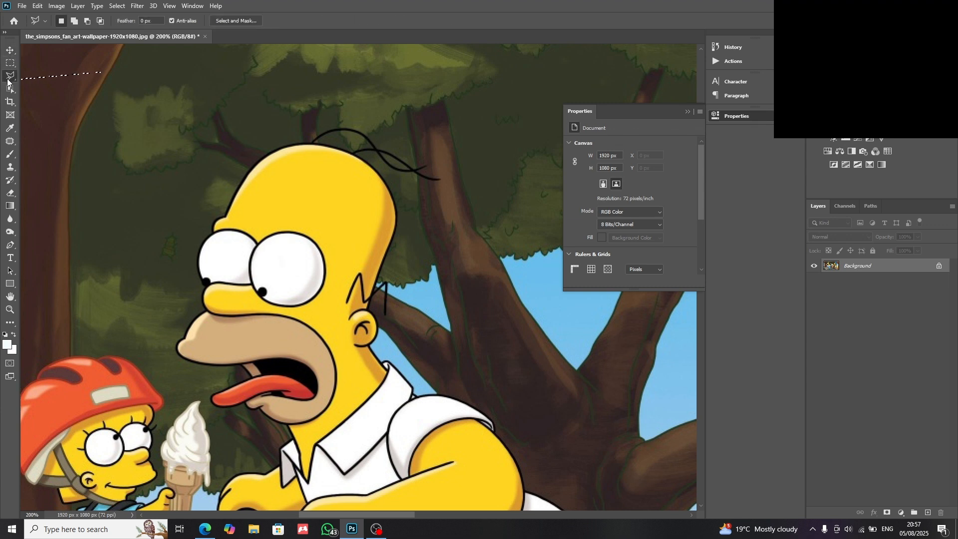
Trace Homer's hair and the back of his head with the Magnetic Lasso Tool, cancel the outline, and return to the standard Lasso Tool
right_click(8, 80)
click(49, 93)
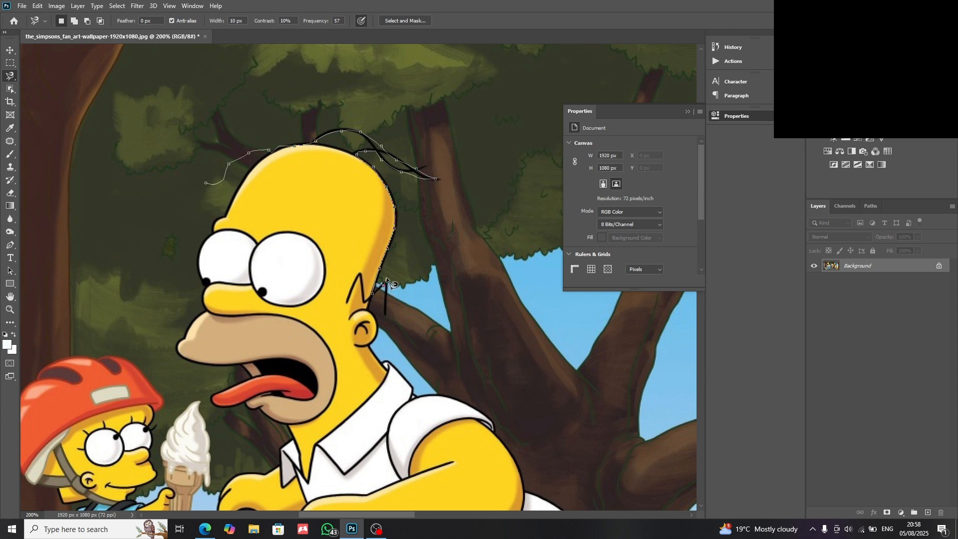
click(387, 317)
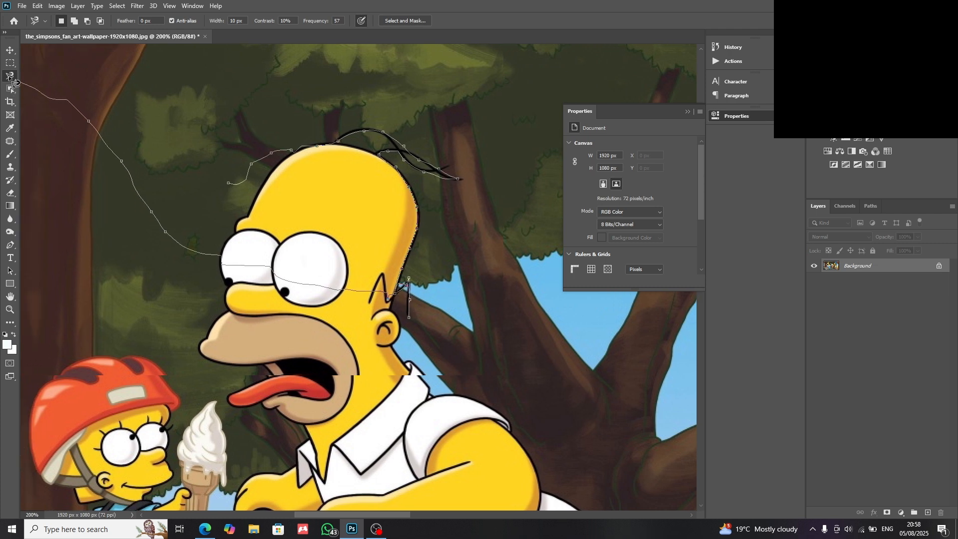
key(Escape)
click(87, 91)
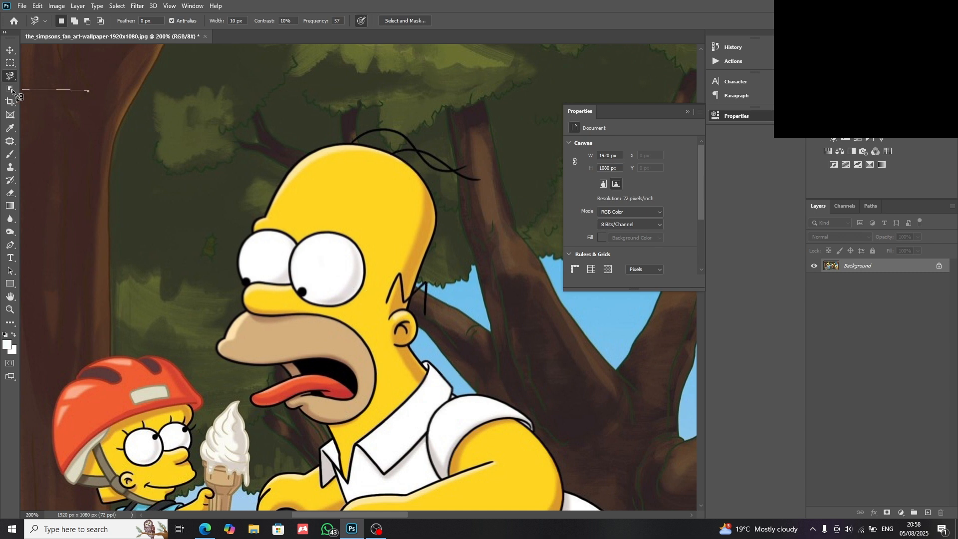
double_click(12, 83)
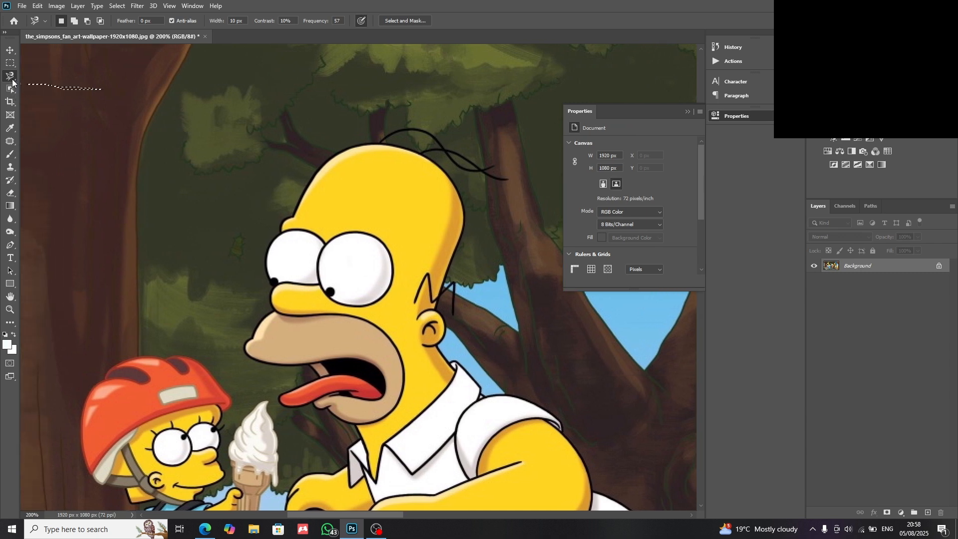
right_click(10, 76)
click(48, 76)
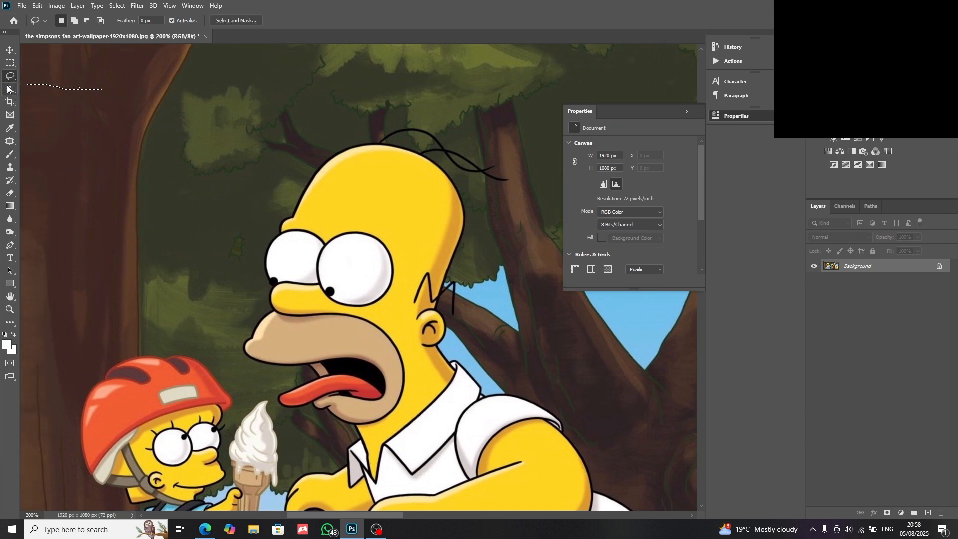
Select Homer's eyes, the helmeted child's face and Homer's mouth area one after another with the Object Selection Tool, and clear the selection
click(10, 89)
right_click(13, 93)
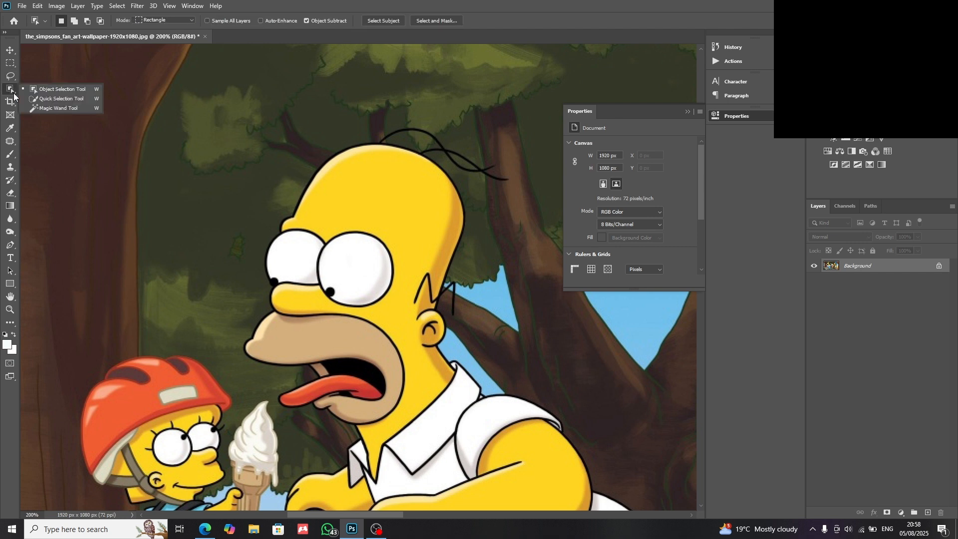
click(60, 89)
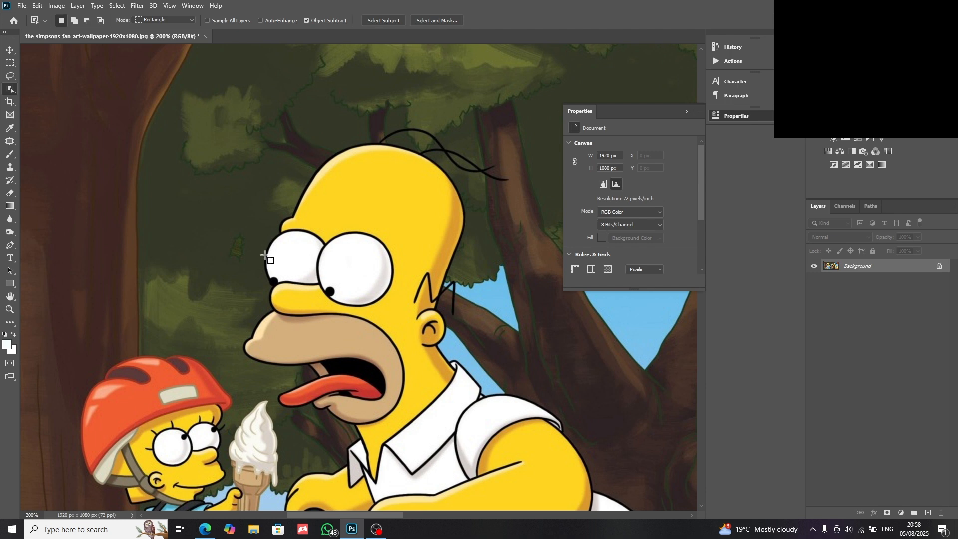
drag(257, 225, 404, 309)
click(184, 197)
drag(127, 339, 220, 429)
drag(237, 341, 420, 428)
key(ctrl+d)
Brush a selection over the foliage beside Homer's head and the child's helmet with the Quick Selection Tool
right_click(5, 91)
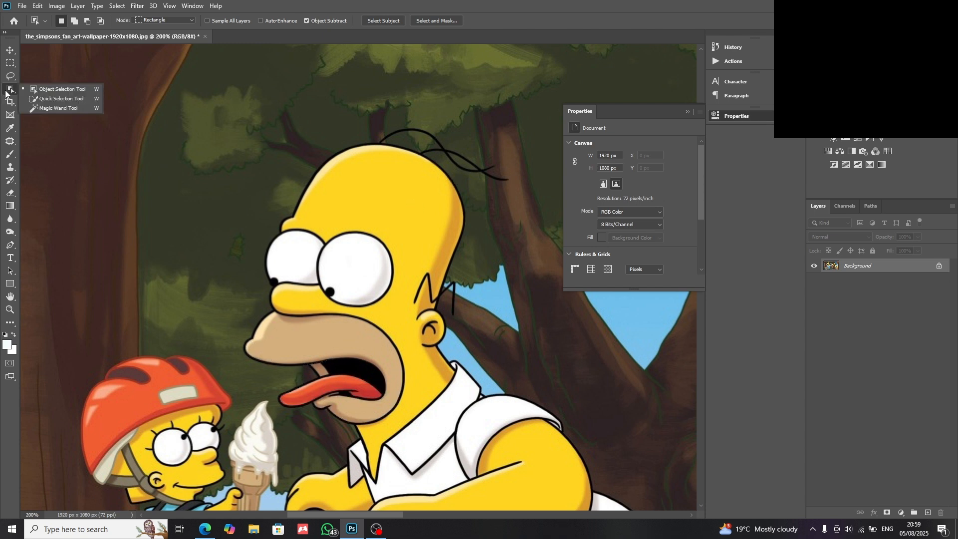
click(63, 99)
mouse_move(262, 167)
mouse_down()
mouse_move(289, 192)
mouse_move(346, 171)
mouse_move(396, 222)
mouse_move(318, 261)
mouse_move(303, 295)
mouse_move(290, 338)
mouse_move(301, 365)
mouse_move(323, 371)
mouse_move(341, 399)
mouse_move(172, 403)
mouse_up()
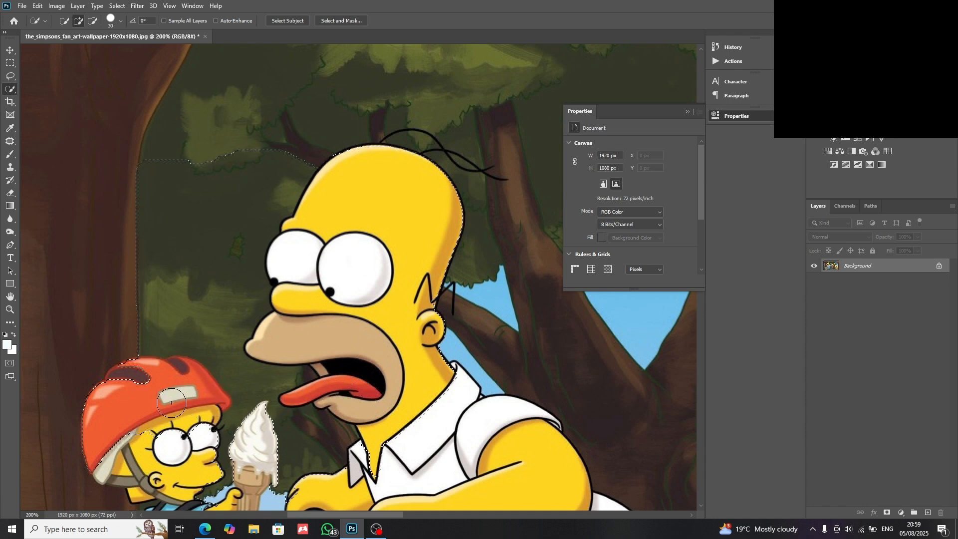
Select the dark foliage behind Homer with the Magic Wand Tool and extend it over the tree trunk with the Quick Selection Tool
right_click(10, 89)
click(49, 106)
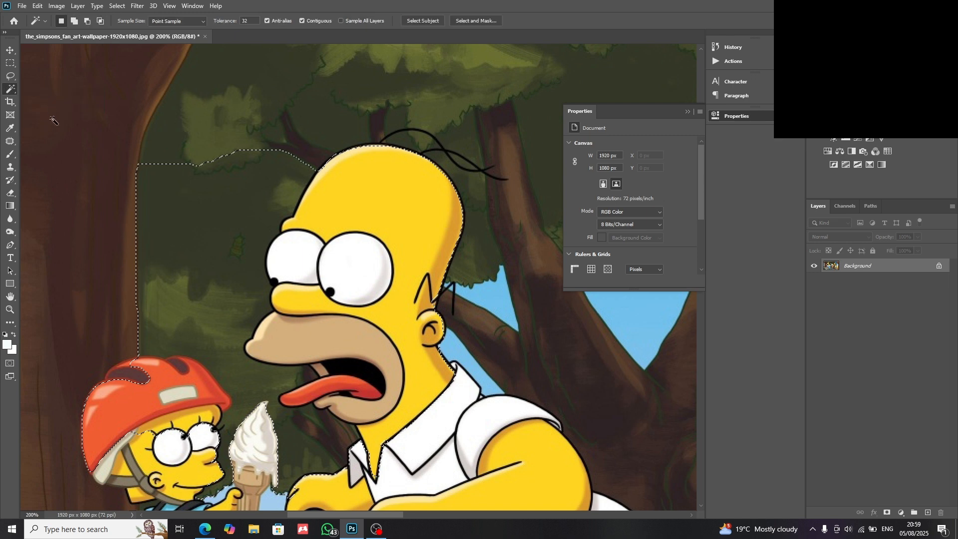
right_click(10, 89)
click(37, 99)
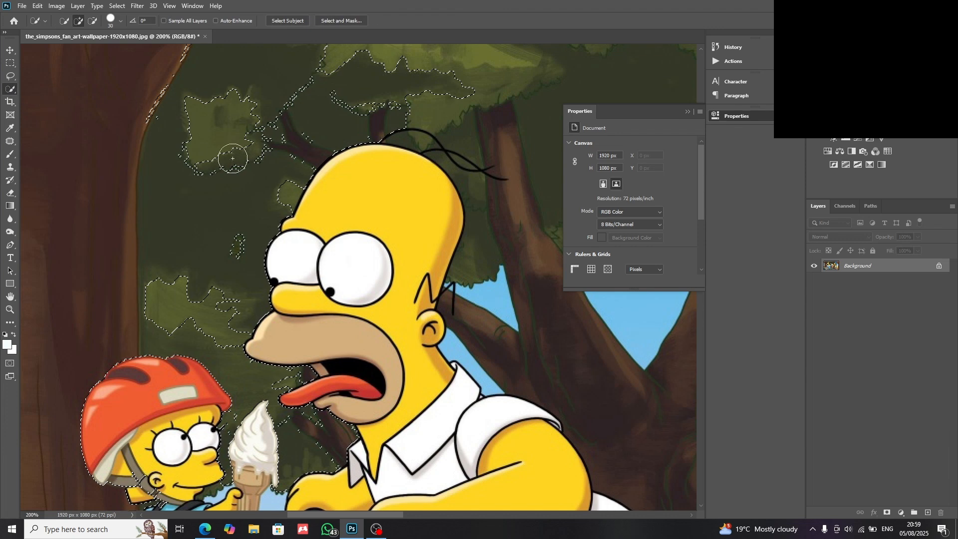
drag(159, 174, 26, 109)
Return to the Object Selection Tool and clear the foliage selection
right_click(10, 89)
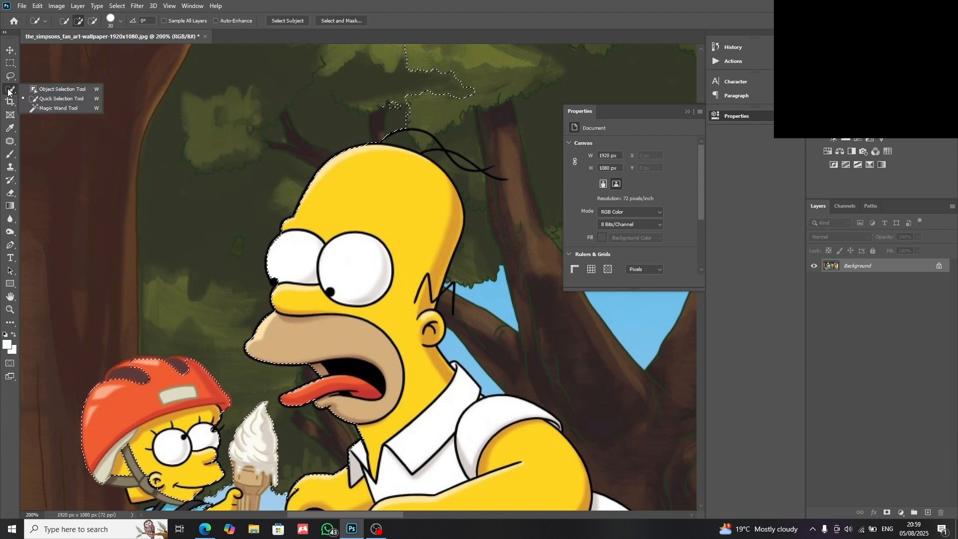
click(42, 99)
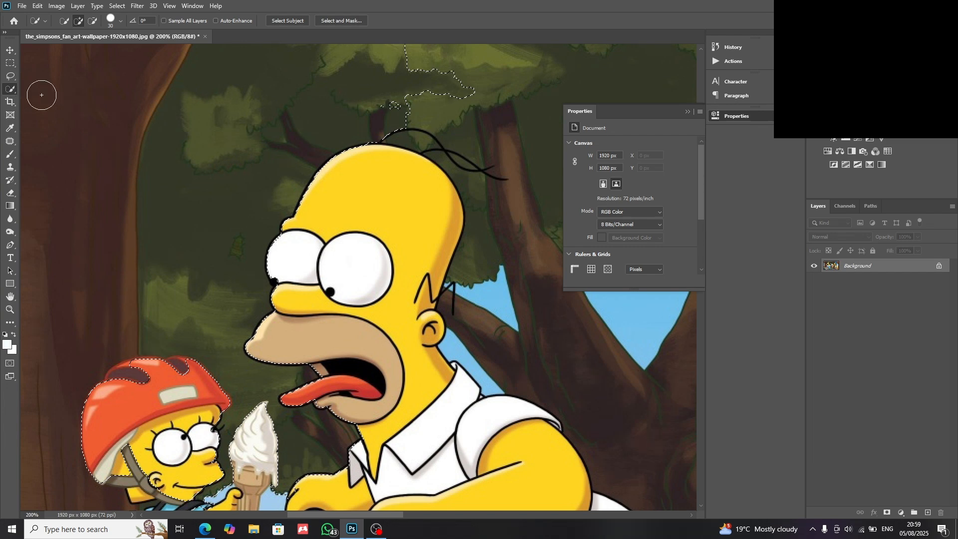
right_click(11, 92)
click(31, 89)
key(ctrl+d)
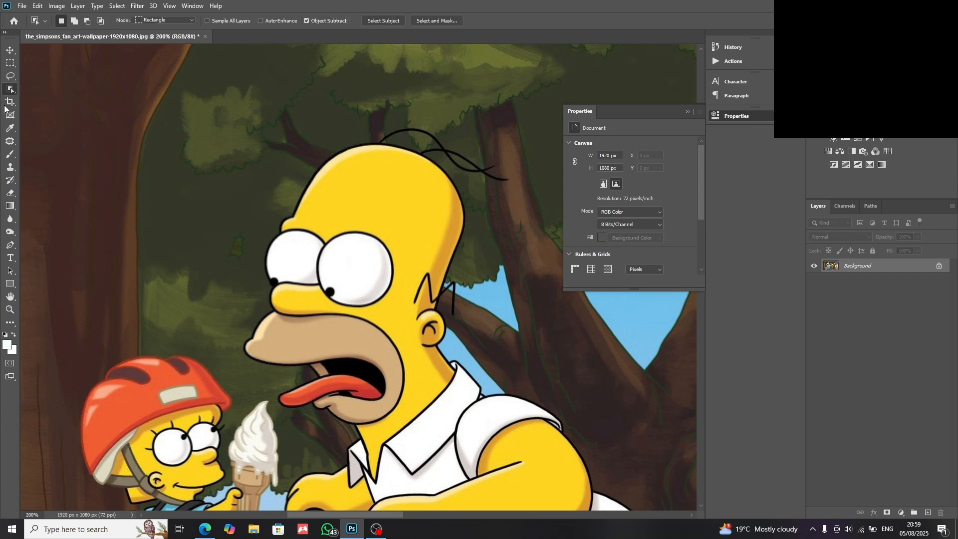
Frame Homer's head with the Crop Tool, reposition the image inside the crop area, and apply the crop
key(c)
drag(80, 67, 615, 448)
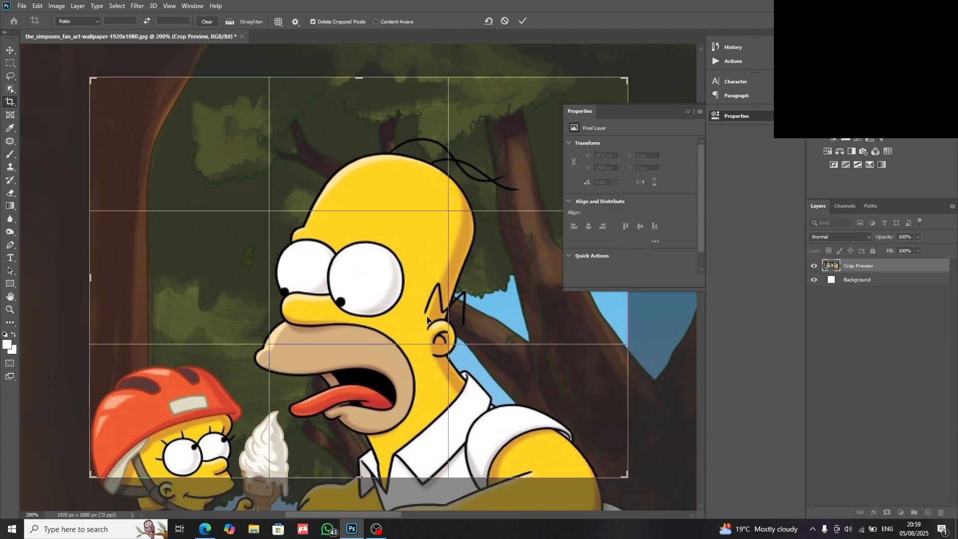
drag(382, 279, 396, 354)
key(Return)
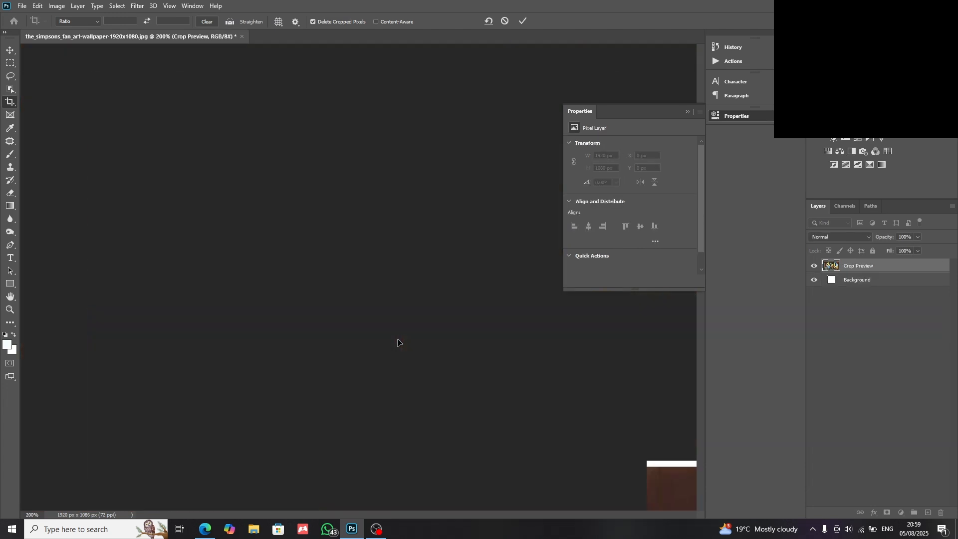
Undo the crop around Homer's head so the full wallpaper is restored
key(z)
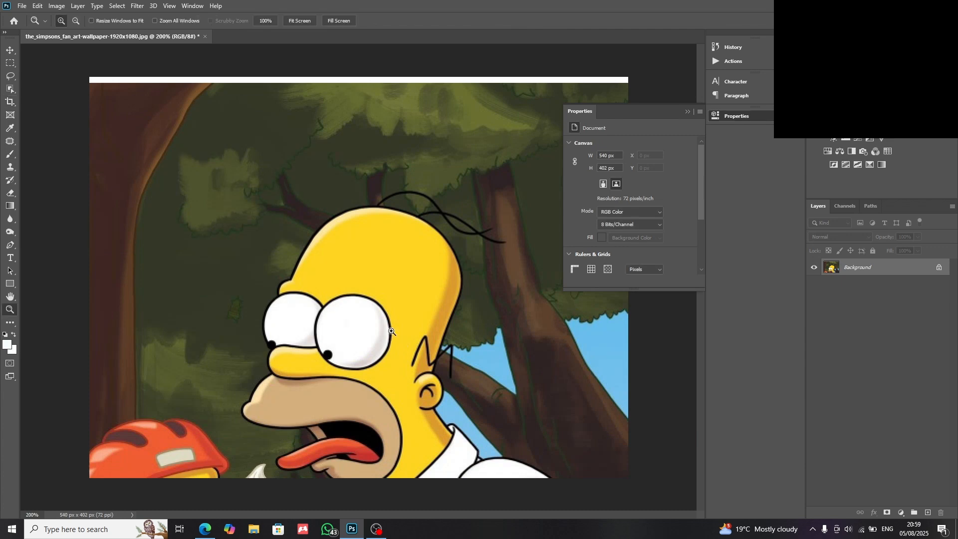
drag(392, 331, 368, 337)
right_click(368, 337)
click(390, 343)
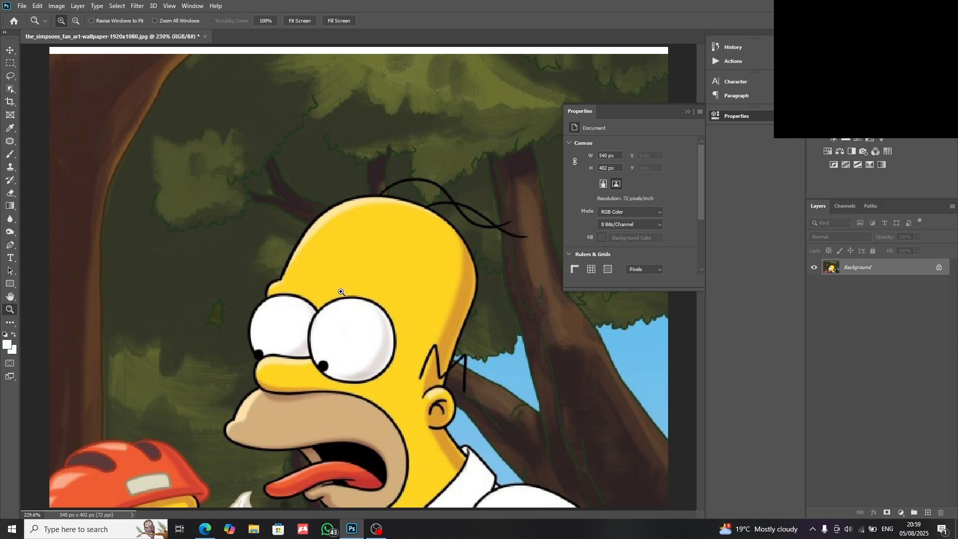
right_click(342, 292)
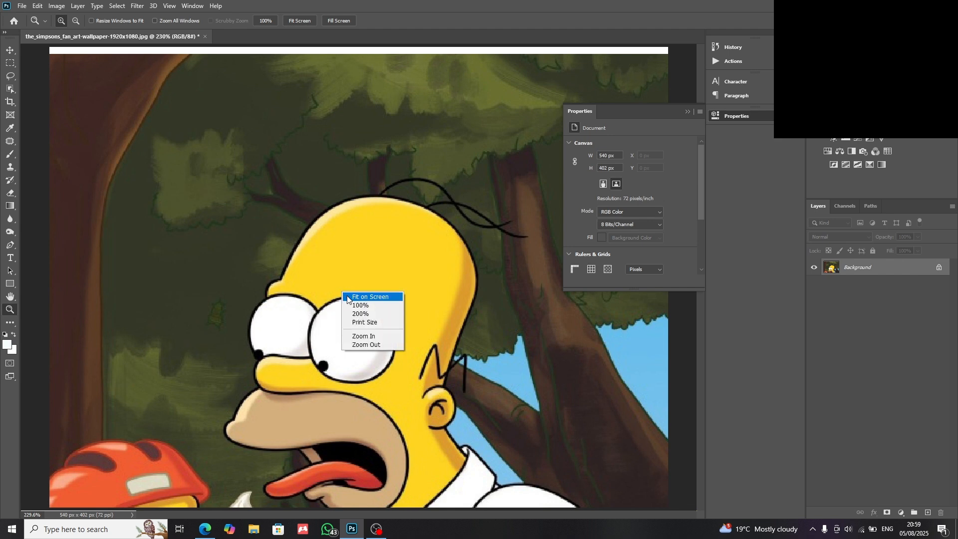
click(384, 345)
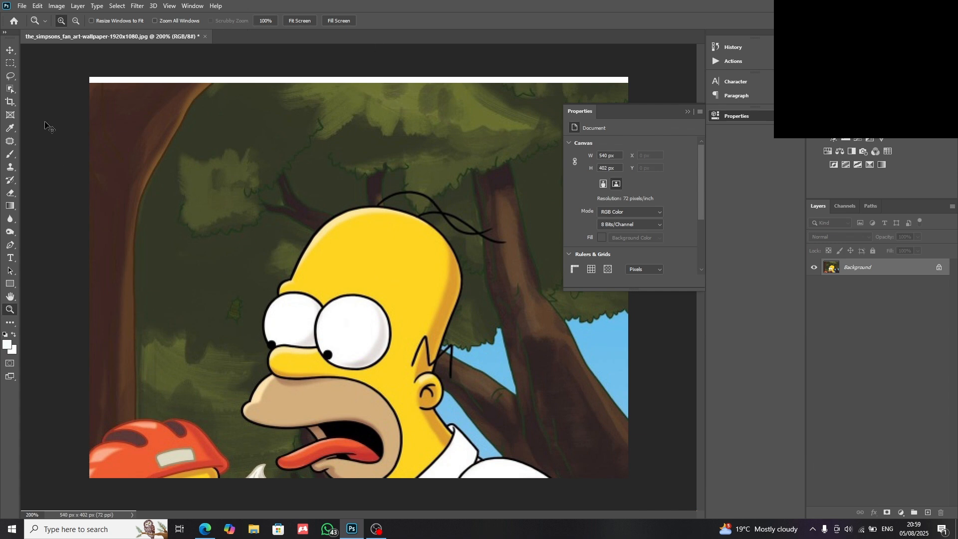
key(ctrl+z)
click(23, 115)
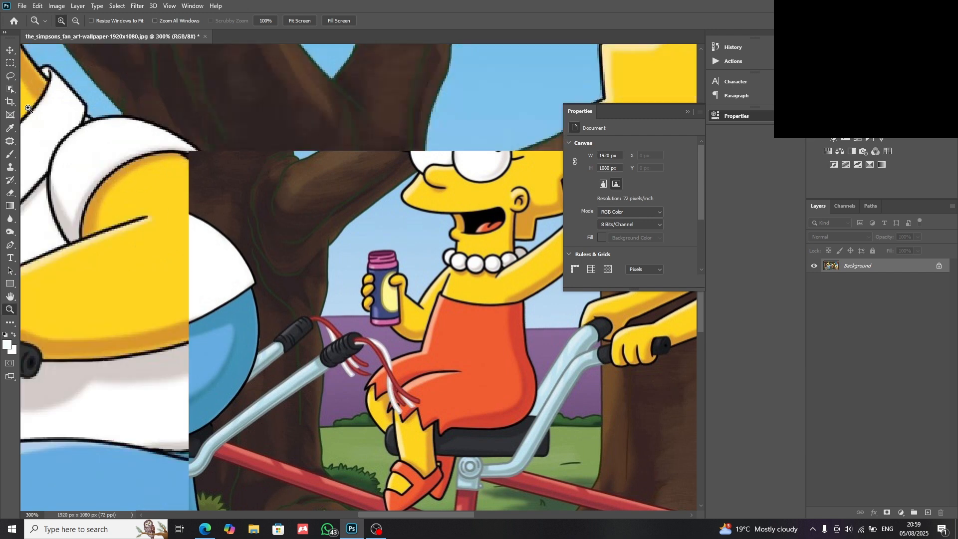
right_click(28, 110)
click(76, 116)
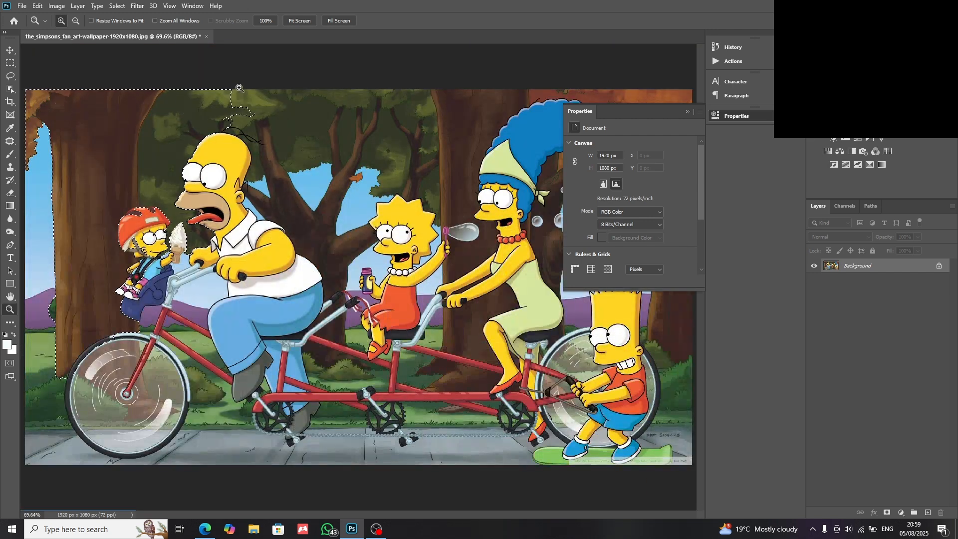
Clear the remaining foliage selection with the Rectangular Marquee Tool and switch to the Move Tool
click(10, 63)
click(45, 62)
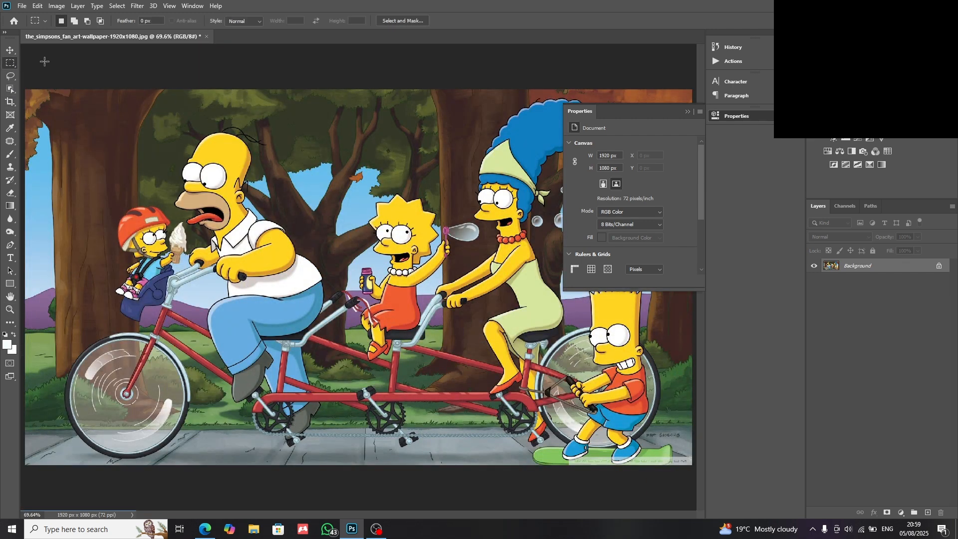
click(8, 51)
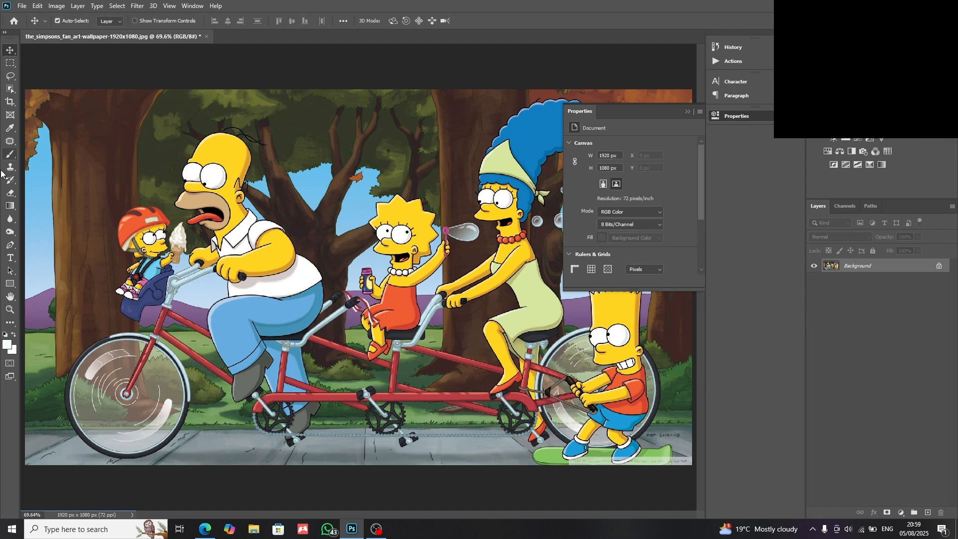
Show the Eyedropper tool variants and the healing tool variants, and choose the Spot Healing Brush Tool
click(12, 126)
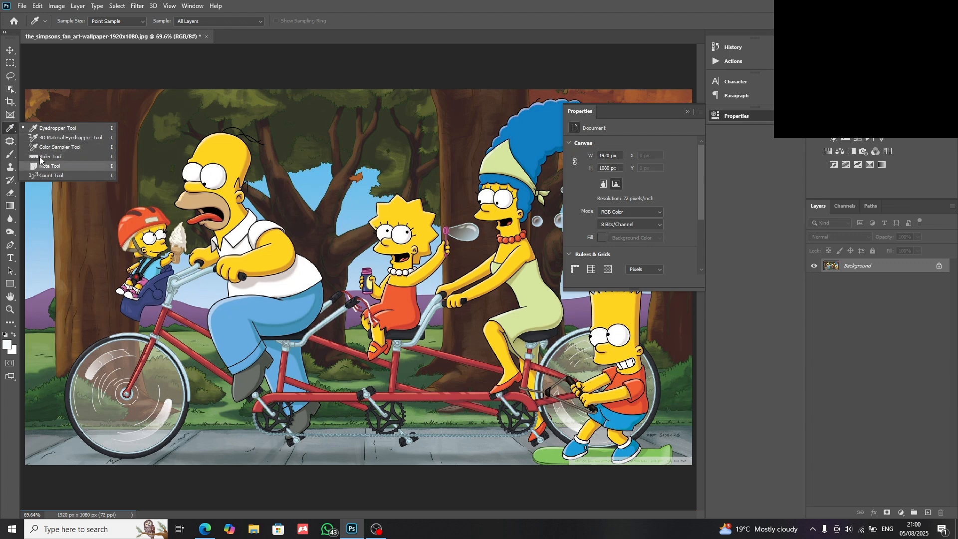
click(4, 125)
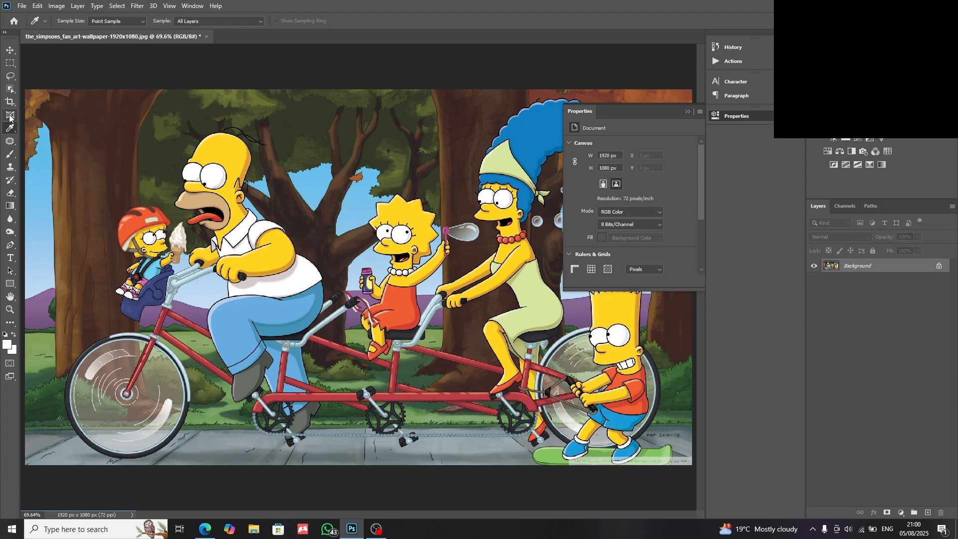
click(11, 142)
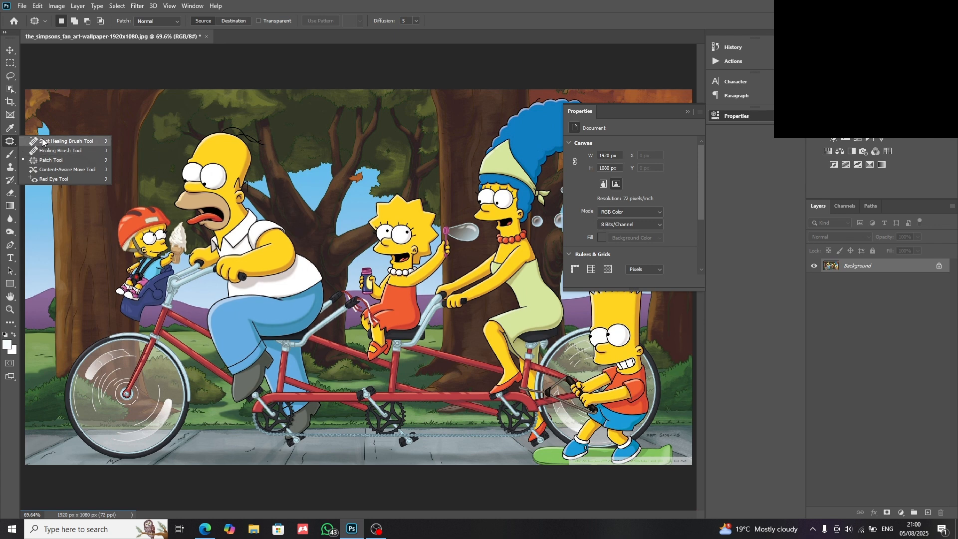
click(72, 142)
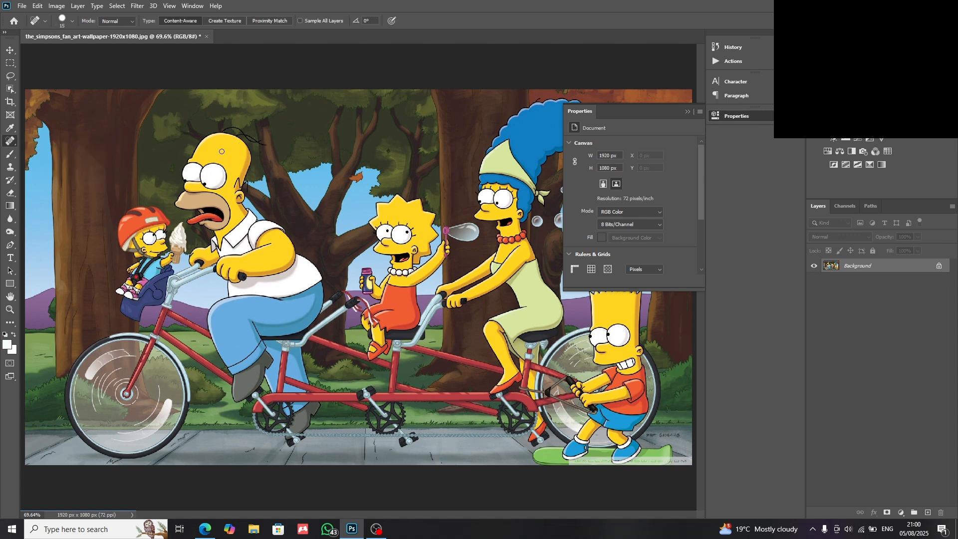
drag(225, 160, 171, 160)
drag(230, 170, 124, 172)
Remove the curved crack from the pavement beneath Homer's pedal with the Spot Healing Brush Tool
key(z)
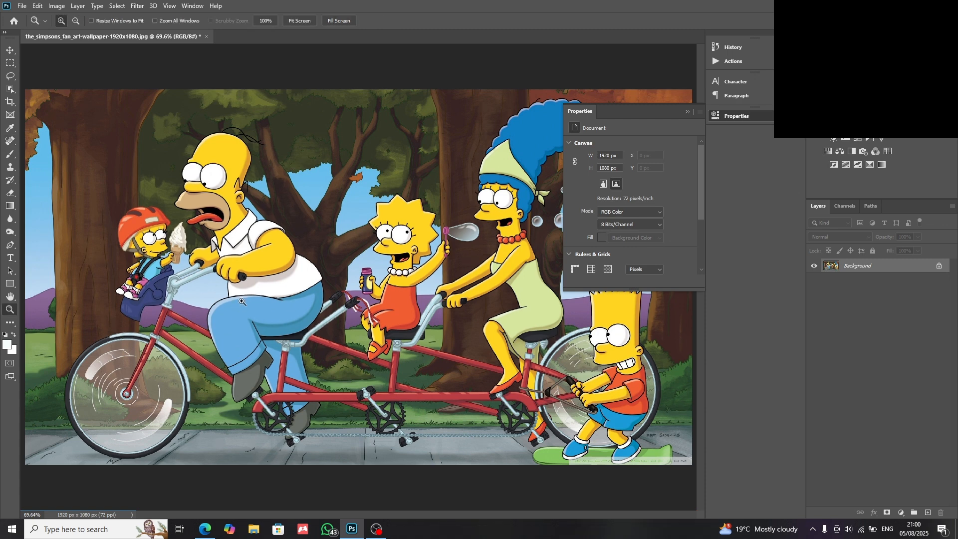
click(313, 449)
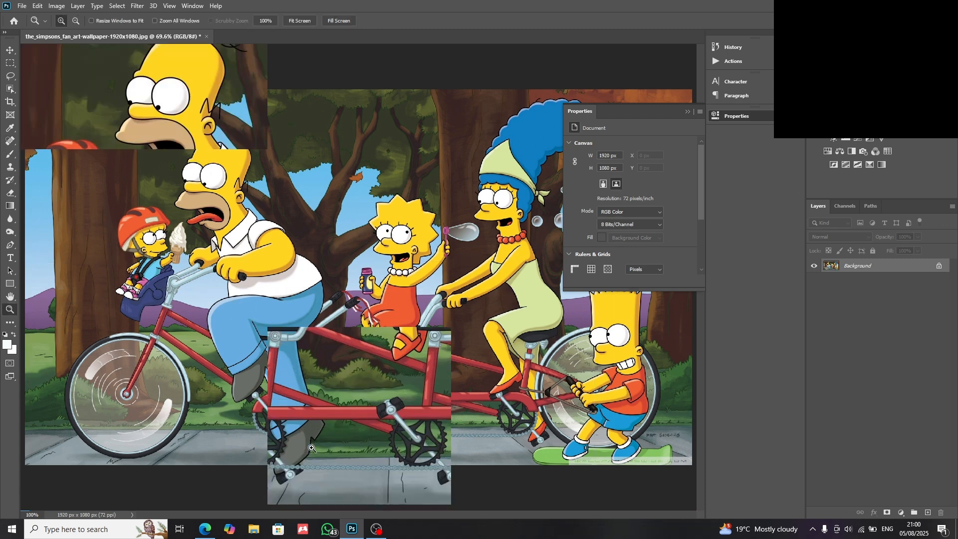
scroll(330, 426, down, 5)
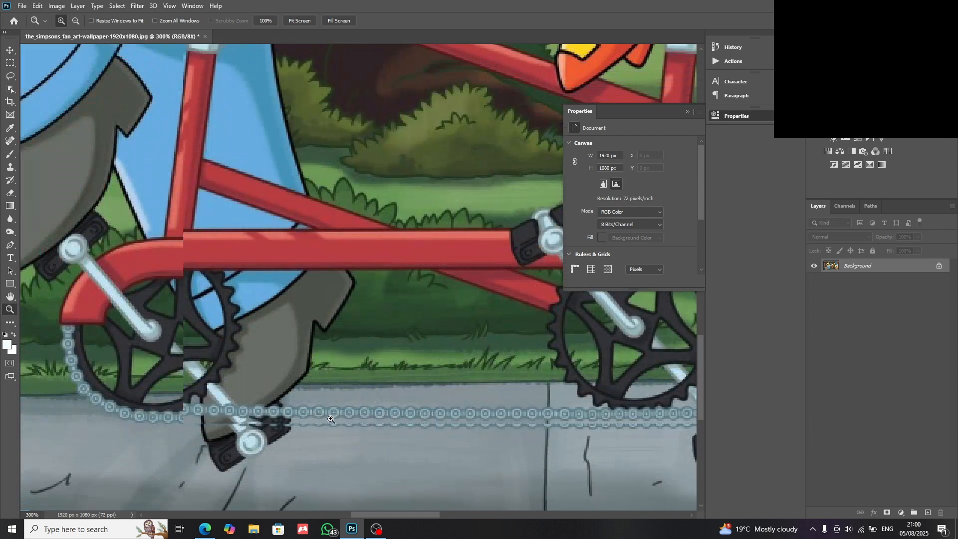
scroll(300, 343, down, 5)
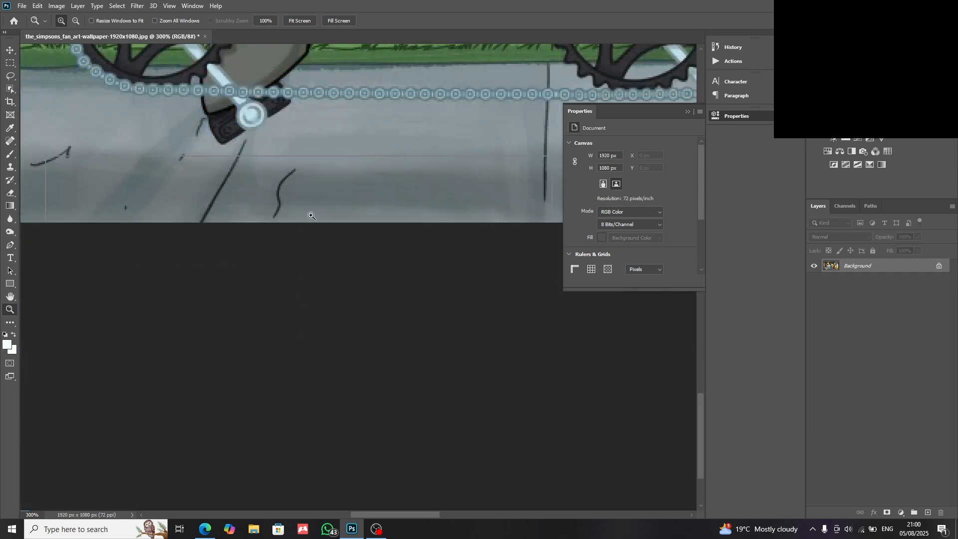
click(320, 194)
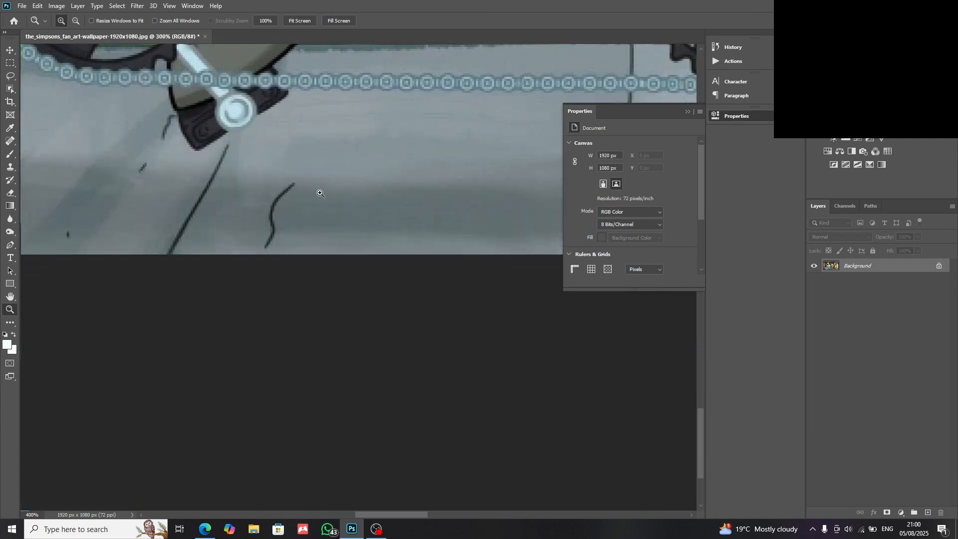
click(10, 141)
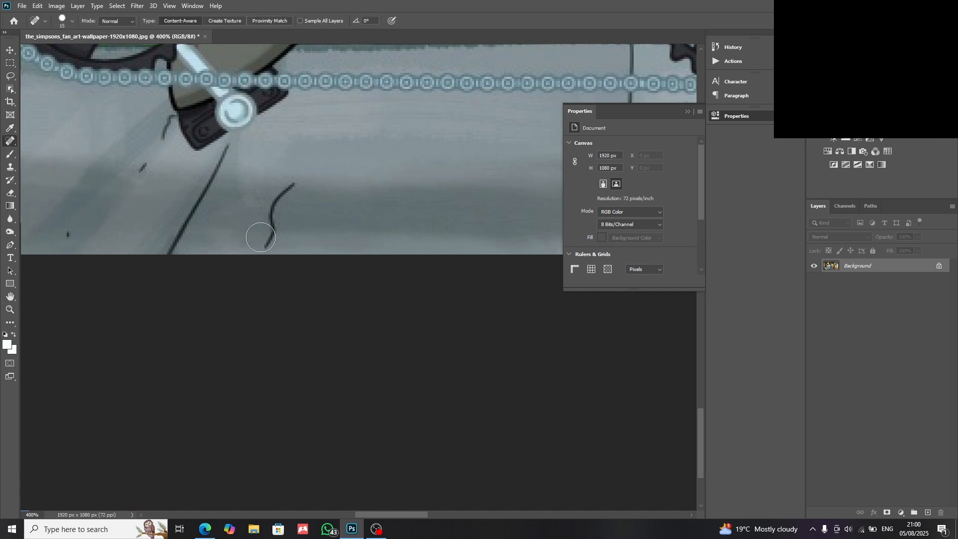
mouse_move(260, 237)
mouse_down()
mouse_move(282, 196)
mouse_move(299, 180)
mouse_up()
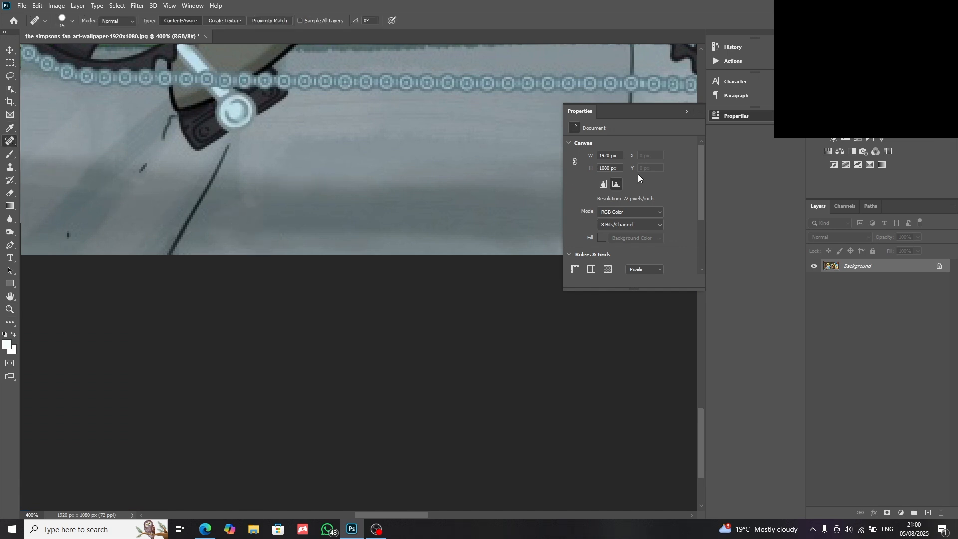
Brush away the small dark mark and the long diagonal crack on the pavement with the Spot Healing Brush Tool
drag(143, 161, 149, 162)
drag(230, 148, 193, 207)
mouse_move(228, 175)
mouse_down()
mouse_move(191, 214)
mouse_move(169, 284)
mouse_move(133, 292)
mouse_up()
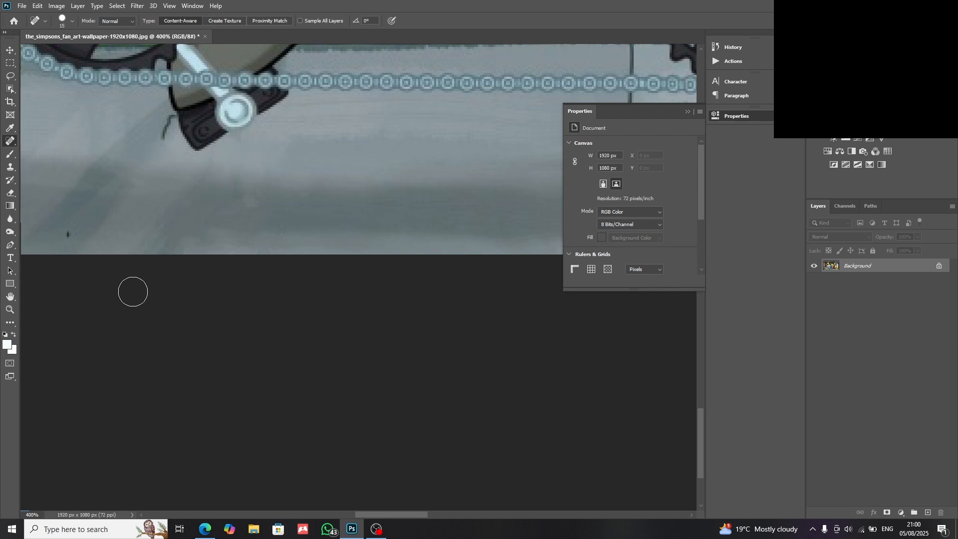
drag(37, 180, 196, 267)
Undo the spot healing strokes on the pavement cracks
key(ctrl+z)
key(ctrl+z)
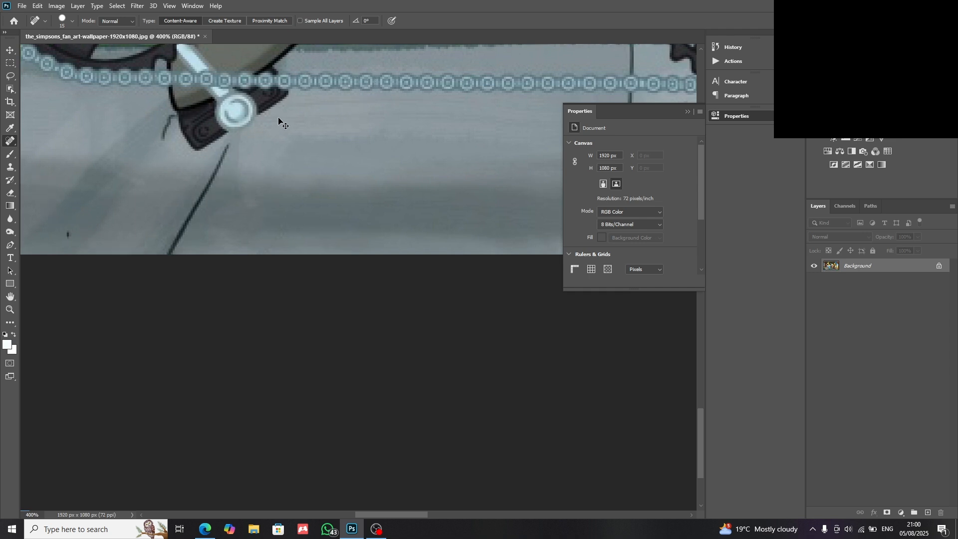
key(ctrl+z)
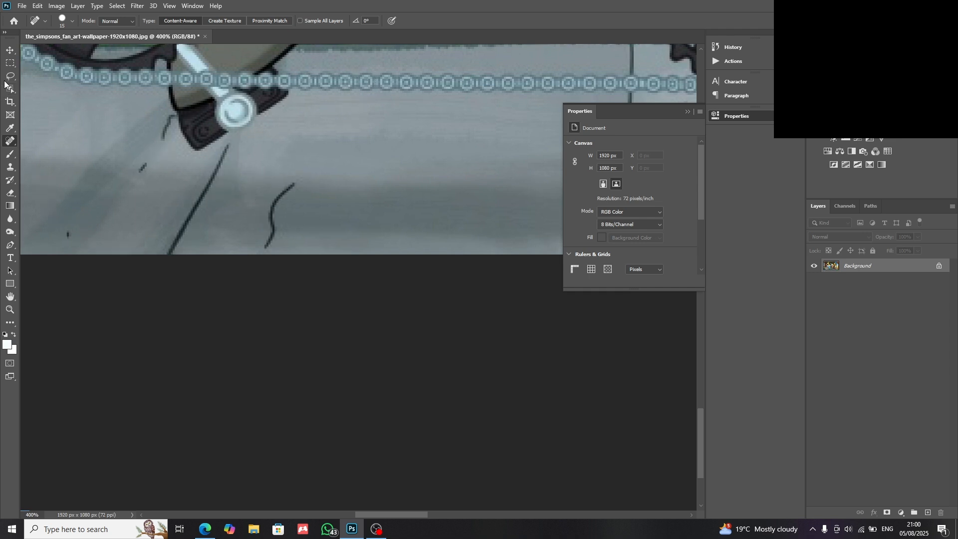
Outline the curved and diagonal pavement cracks with the Patch Tool and replace each with clean pavement beside it
right_click(12, 144)
click(47, 156)
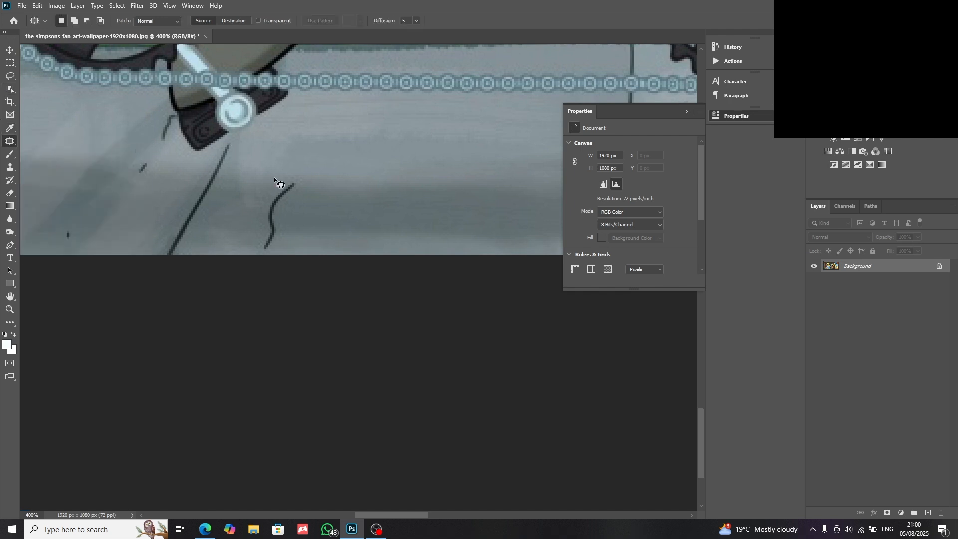
mouse_move(274, 179)
mouse_down()
mouse_move(252, 251)
mouse_move(268, 254)
mouse_move(313, 180)
mouse_move(284, 170)
mouse_move(279, 184)
mouse_move(336, 189)
mouse_up()
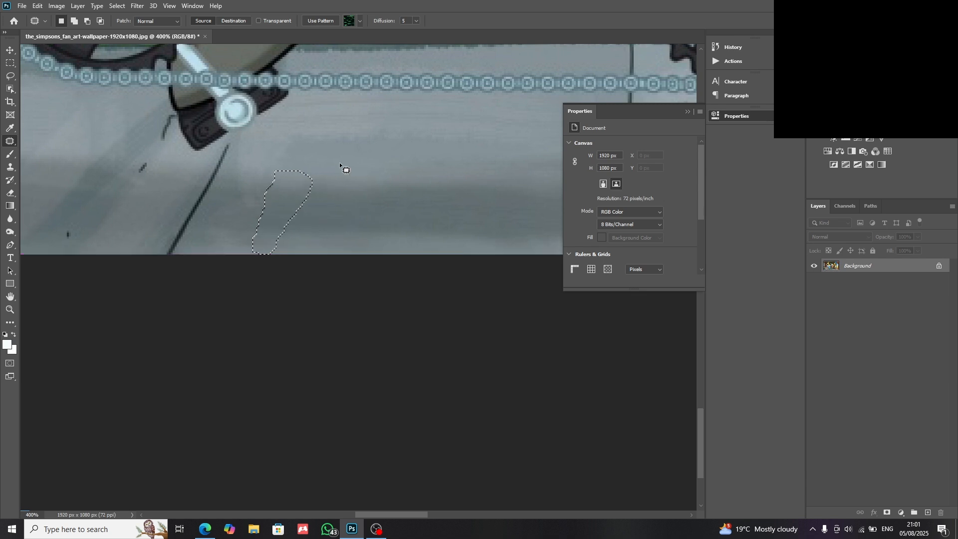
click(339, 163)
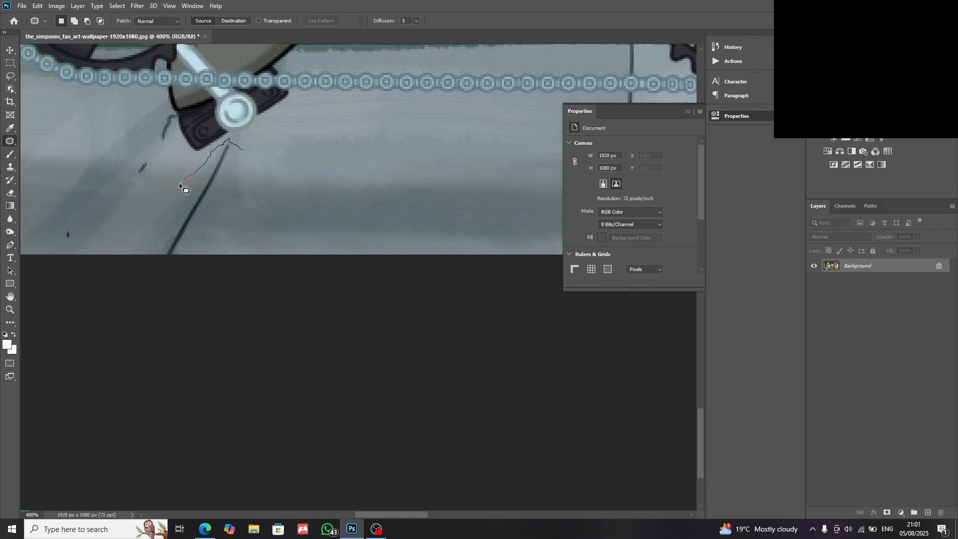
drag(203, 247, 235, 161)
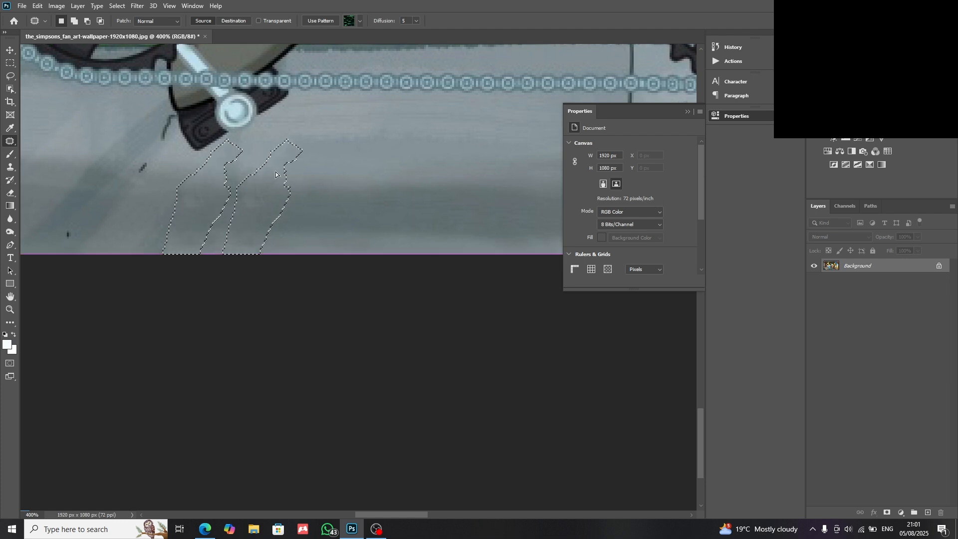
click(315, 139)
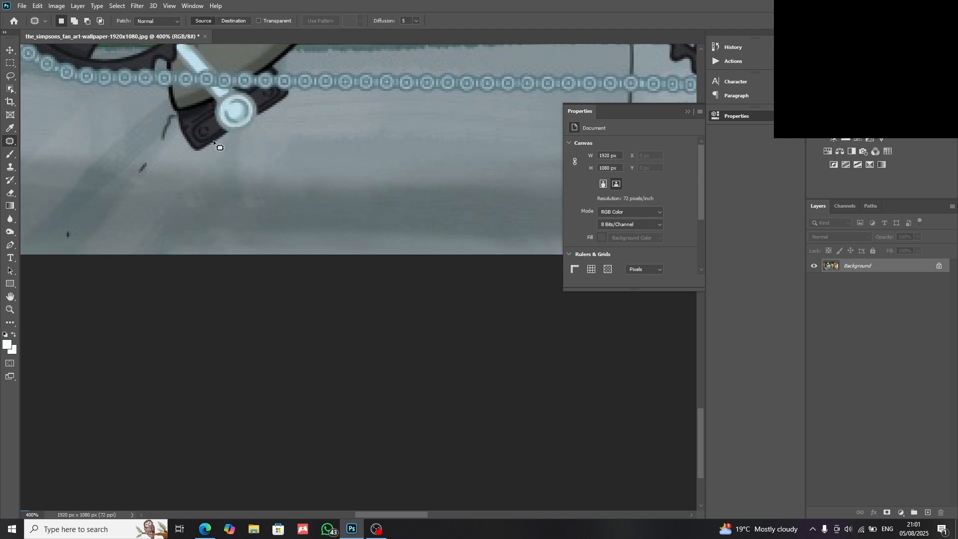
Patch the pavement around the small dark mark near the pedal from other pavement areas and deselect
mouse_move(178, 155)
mouse_down()
mouse_move(104, 226)
mouse_move(199, 216)
mouse_up()
drag(140, 215, 455, 273)
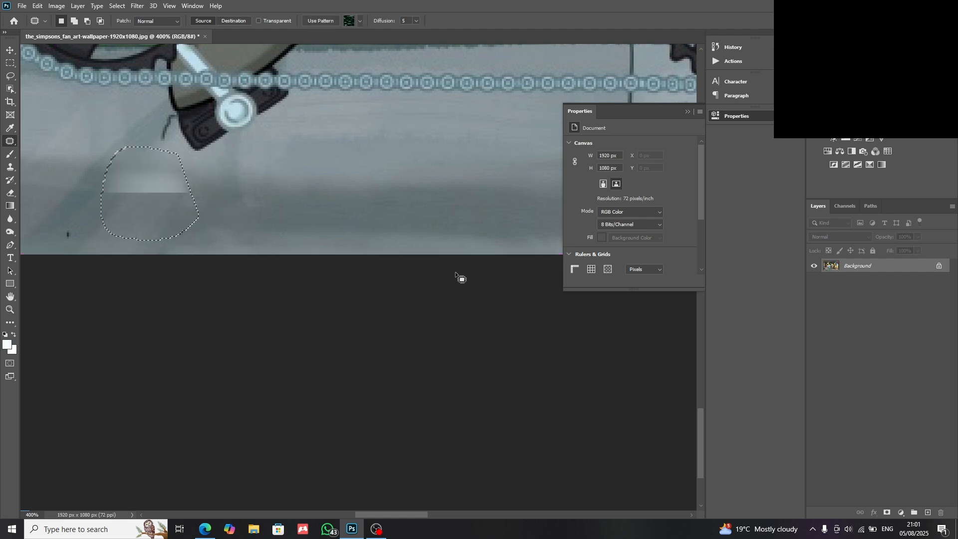
drag(256, 190, 183, 174)
mouse_move(127, 158)
mouse_down()
mouse_move(250, 200)
mouse_move(215, 179)
mouse_up()
drag(135, 187, 427, 235)
click(362, 190)
mouse_move(363, 190)
mouse_down()
mouse_move(114, 198)
mouse_move(366, 254)
mouse_up()
key(ctrl+d)
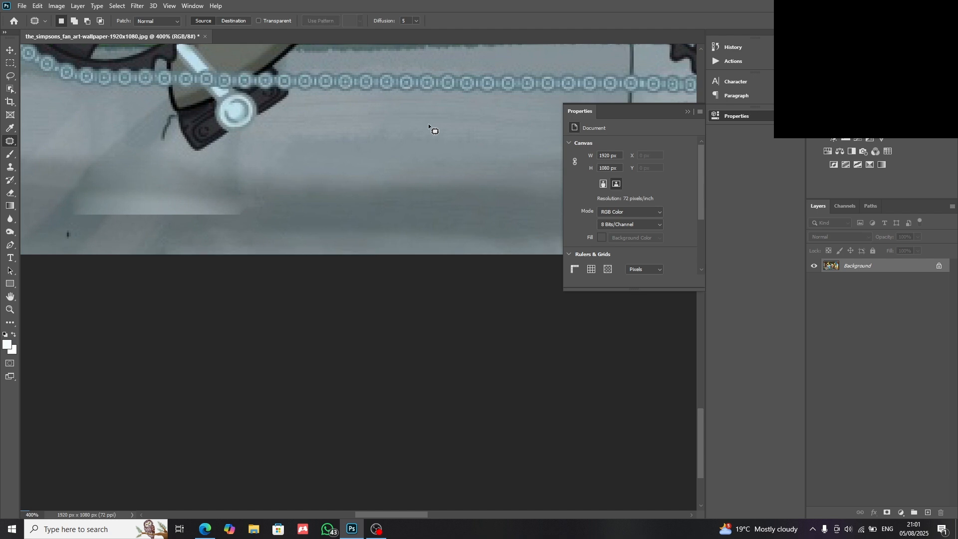
Undo all the Patch Tool edits on the pavement
key(ctrl+z)
key(ctrl+z)
key(ctrl+z)
key(ctrl+z)
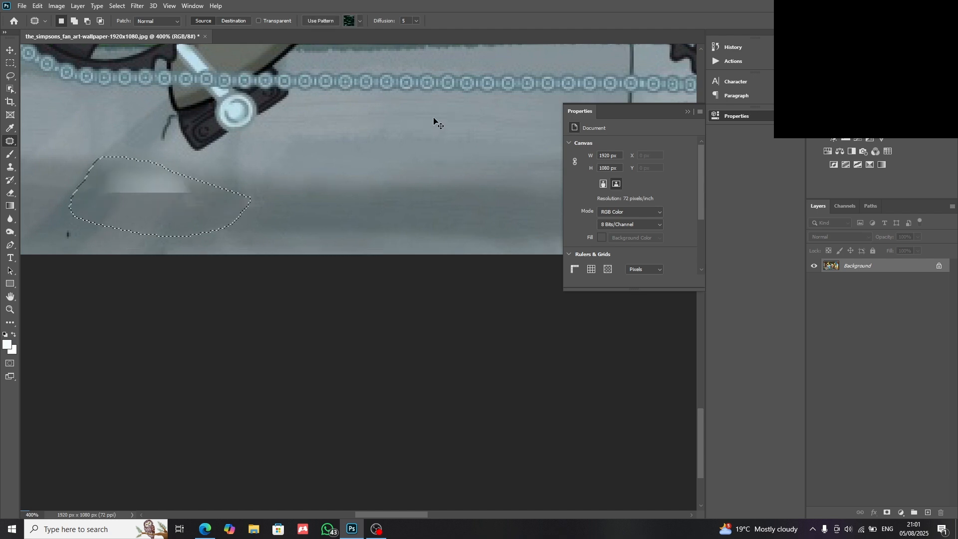
key(ctrl+z)
key(ctrl+z)
key(ctrl+z)
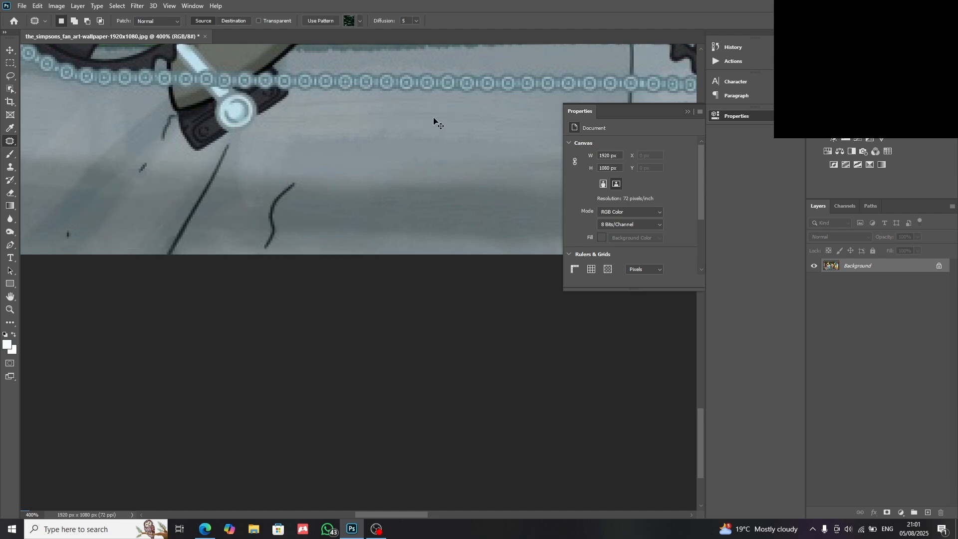
Paint a looping white freehand stroke across the trees and Homer's face with the Brush Tool at size 50
key(z)
drag(369, 148, 285, 168)
right_click(300, 158)
click(318, 162)
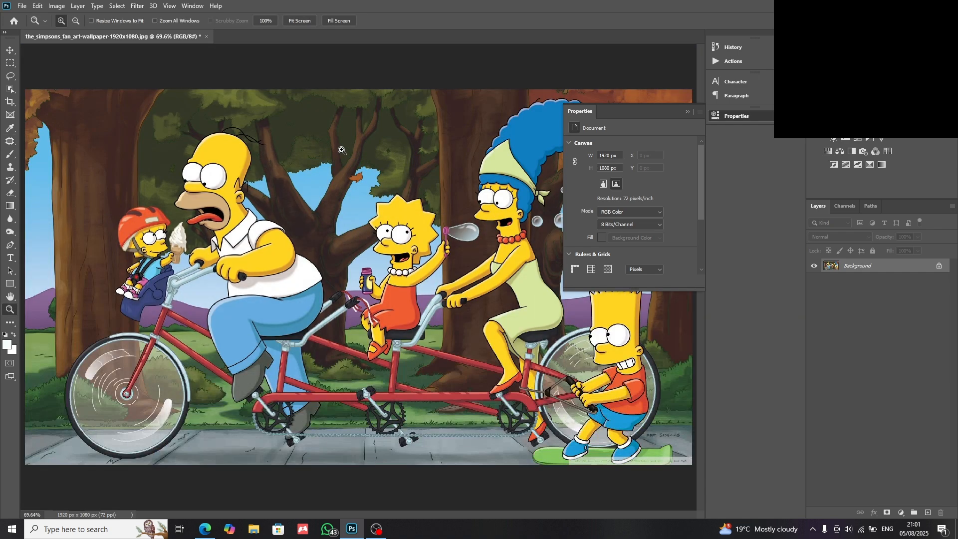
click(7, 157)
right_click(7, 159)
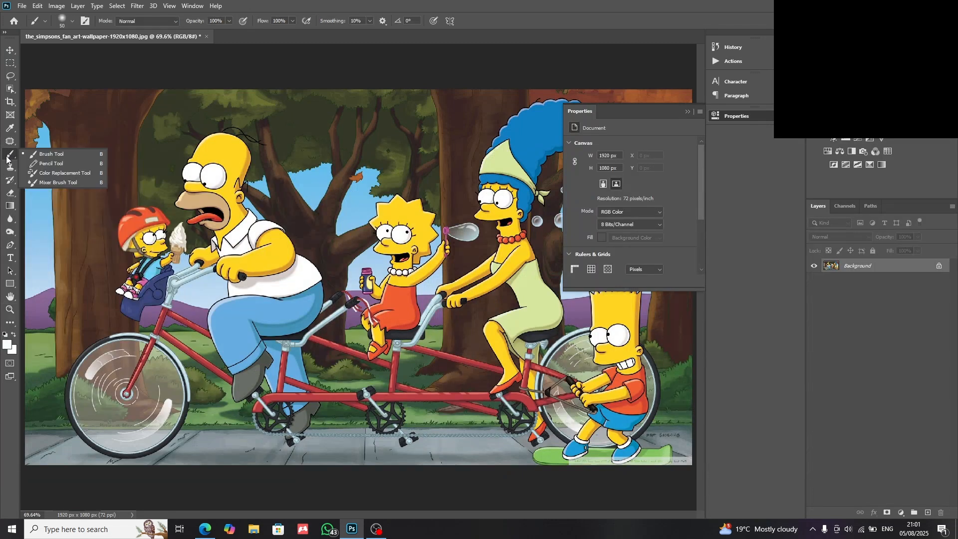
click(6, 153)
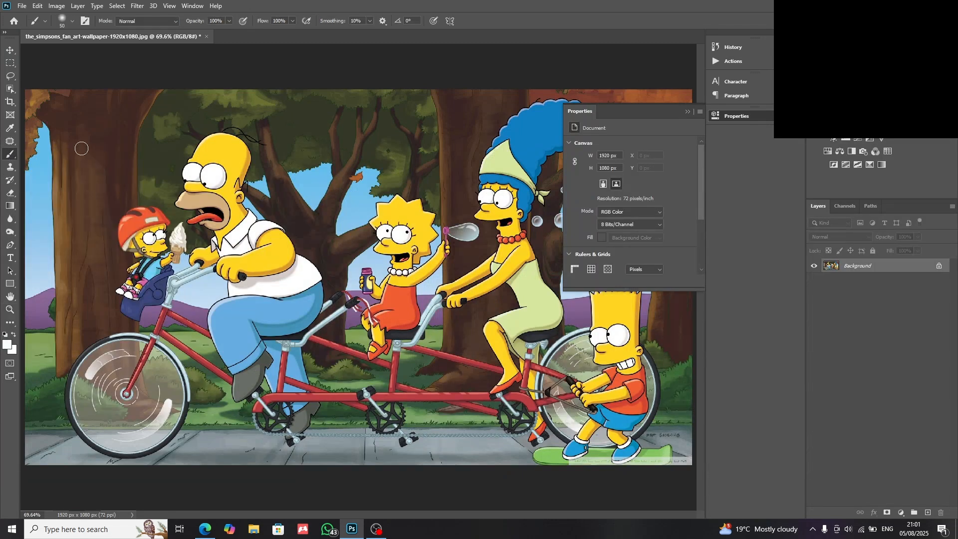
mouse_move(82, 148)
mouse_down()
mouse_move(44, 195)
mouse_move(181, 147)
mouse_move(295, 167)
mouse_move(464, 169)
mouse_move(429, 190)
mouse_up()
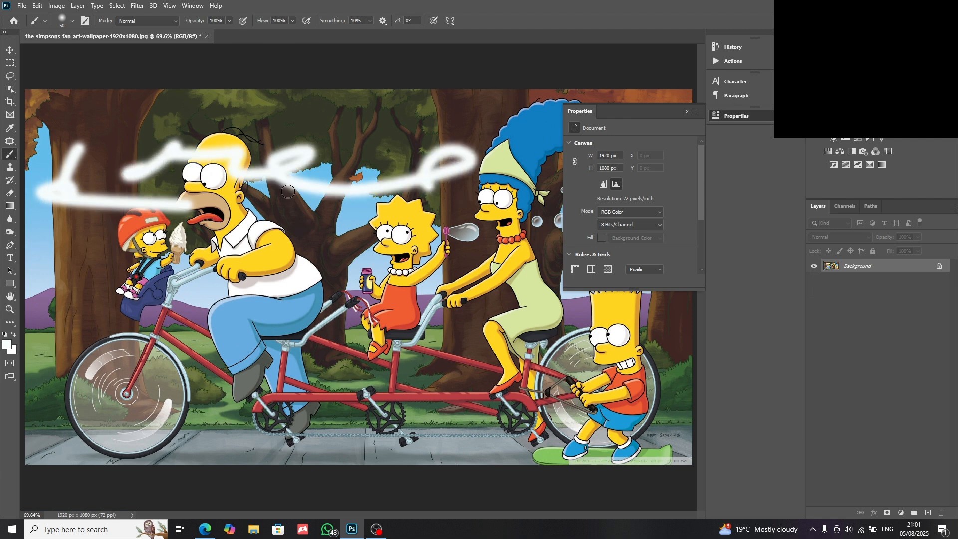
Draw thin white freehand loops across the trees and Homer's face with the Pencil Tool at size 1
right_click(3, 157)
click(52, 162)
drag(52, 153, 147, 111)
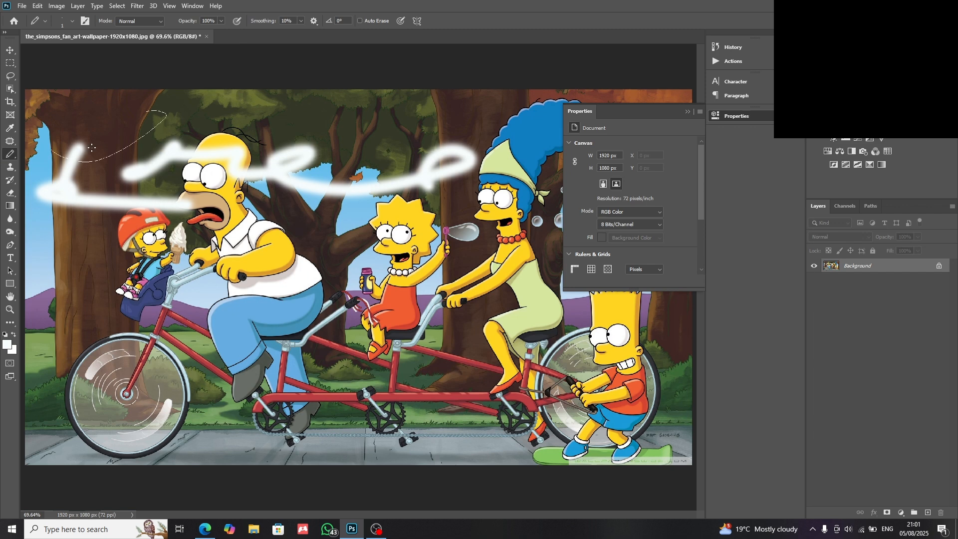
mouse_move(91, 148)
mouse_down()
mouse_move(204, 146)
mouse_move(353, 171)
mouse_up()
Recolor freehand strokes across the tree trunks, Homer's arm and his trousers with the Color Replacement Tool in Color mode at 30% tolerance
right_click(11, 157)
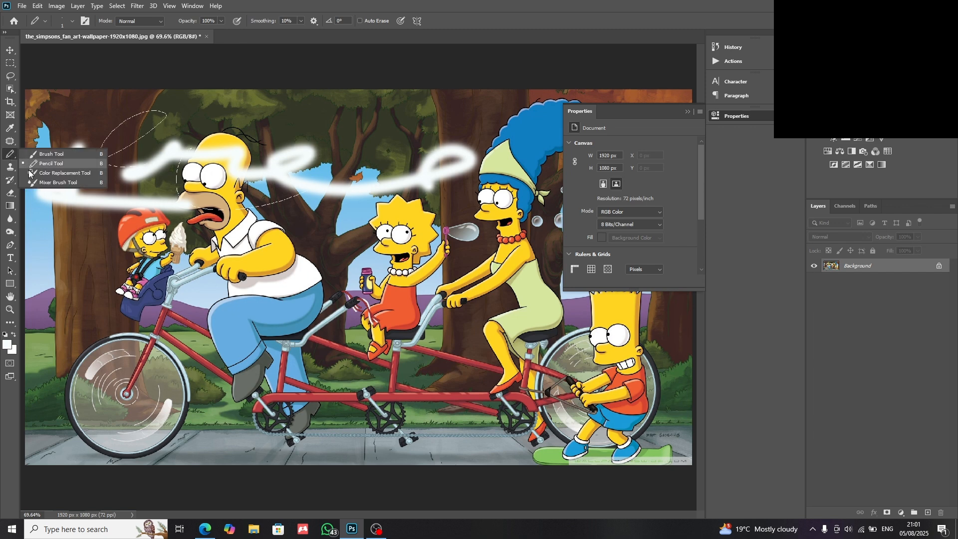
click(49, 171)
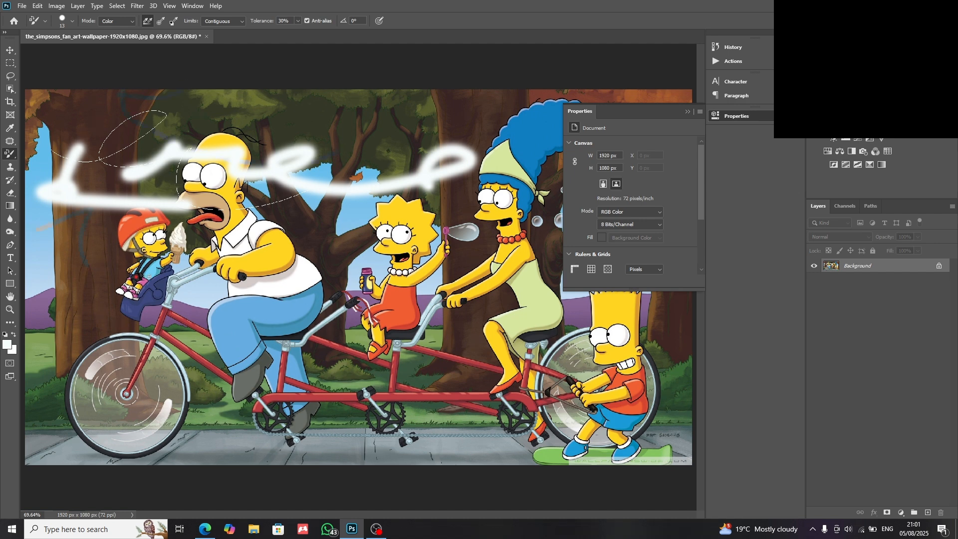
drag(401, 321, 384, 344)
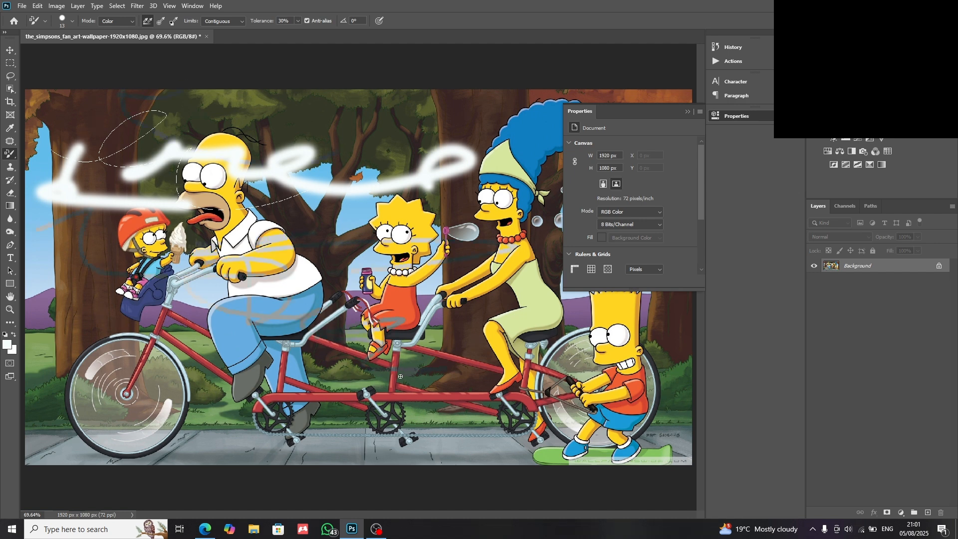
Smear the paint across Homer's mouth and the baby's helmet with the Mixer Brush Tool at 80% wet and 90% mix
right_click(15, 153)
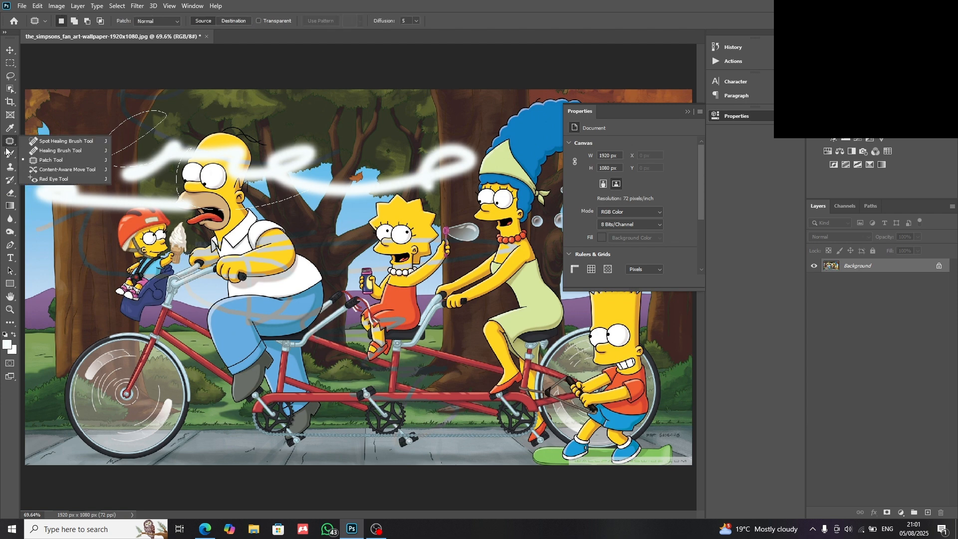
click(79, 183)
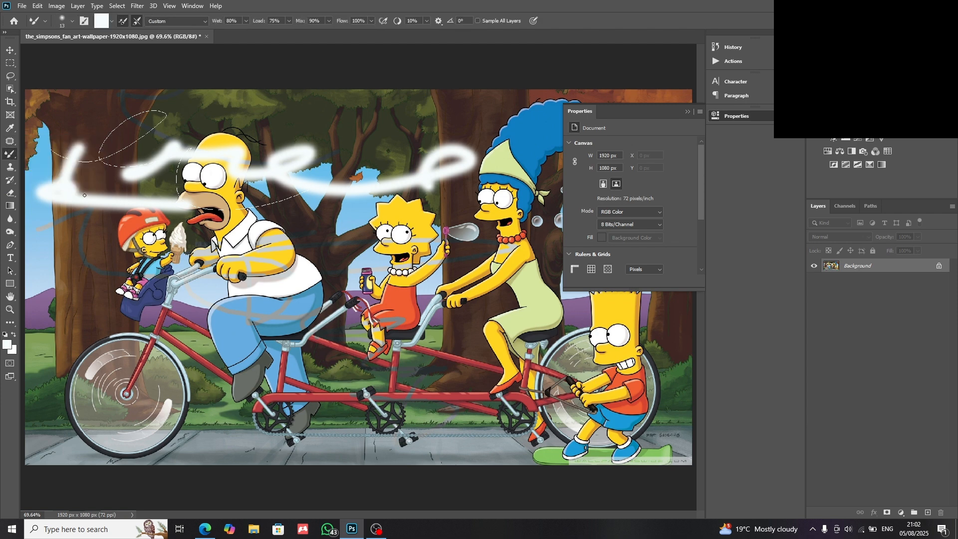
mouse_move(170, 197)
mouse_down()
mouse_move(198, 209)
mouse_move(168, 206)
mouse_move(277, 216)
mouse_up()
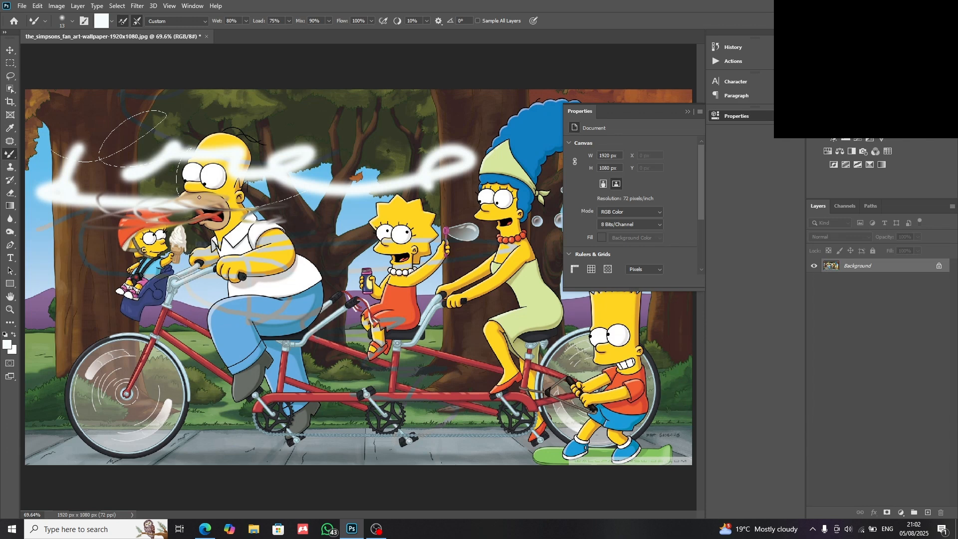
Sample a source point on Homer's head with the Clone Stamp Tool and paint an offset copy across the whole picture
right_click(9, 159)
click(47, 156)
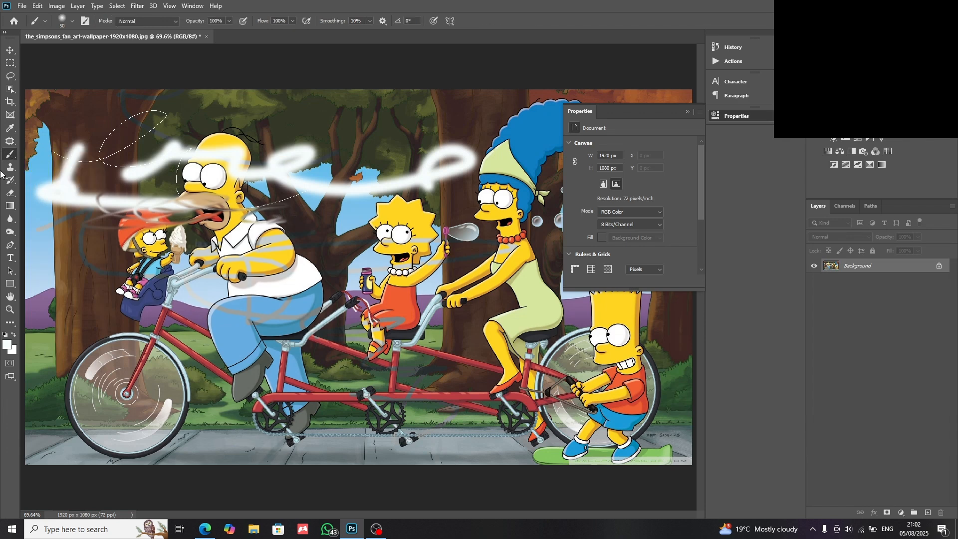
click(10, 173)
right_click(10, 173)
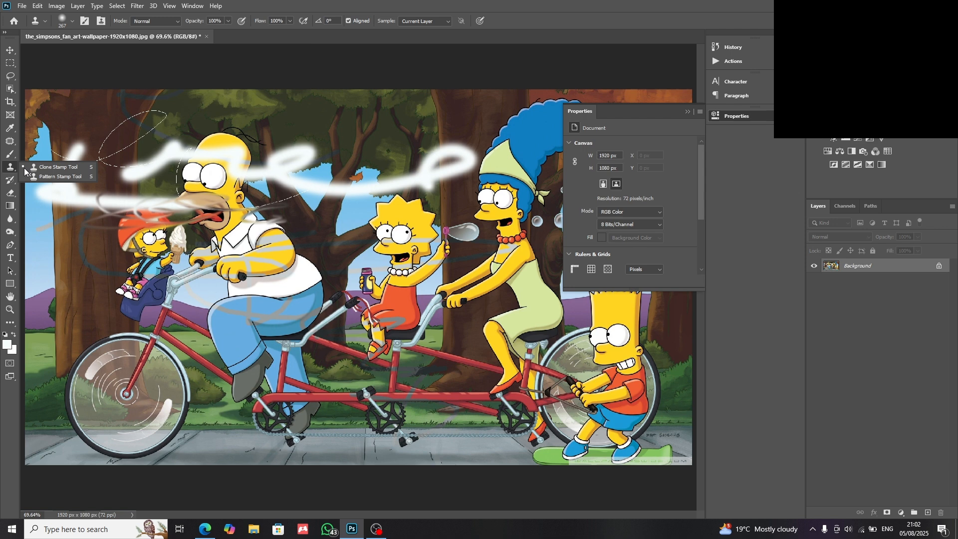
click(54, 167)
click(157, 156)
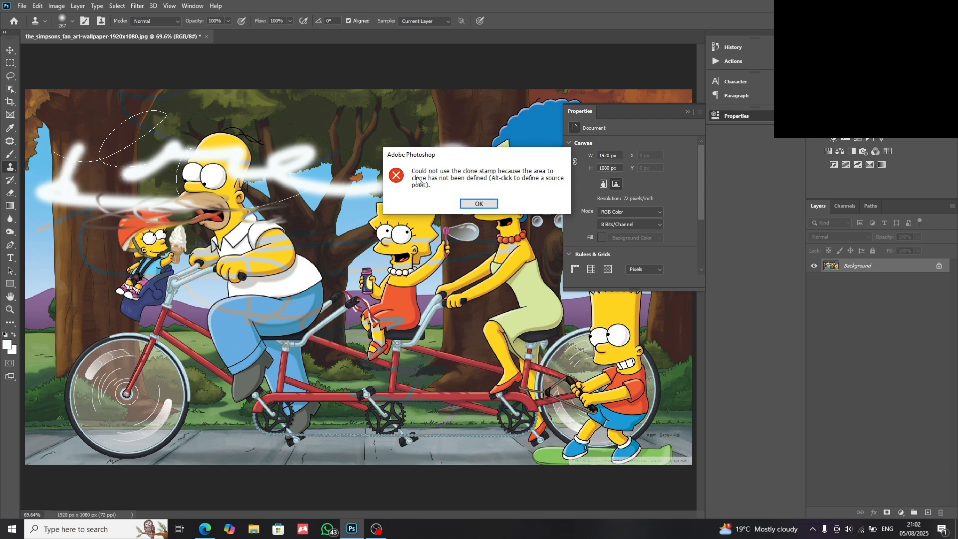
click(490, 205)
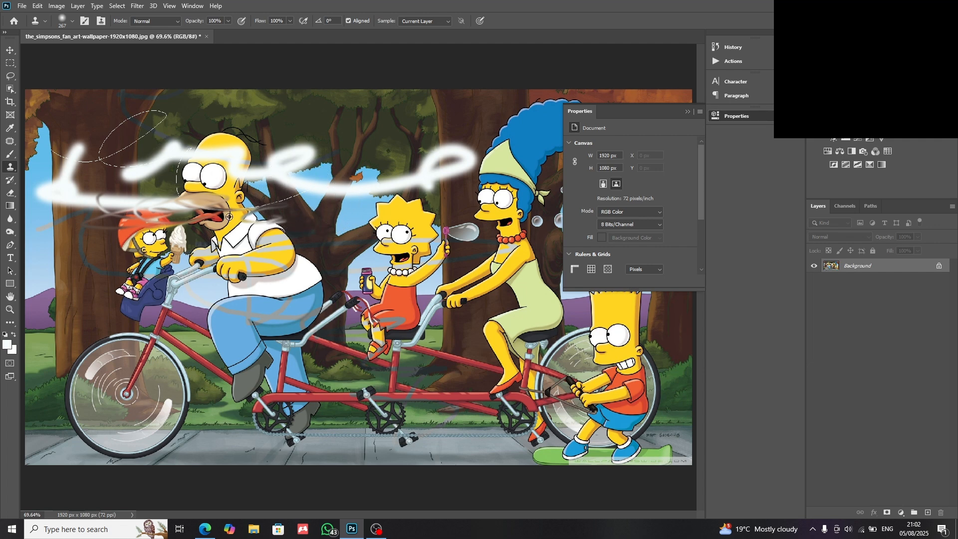
alt+click(234, 178)
mouse_move(214, 161)
mouse_down()
mouse_move(207, 184)
mouse_move(204, 234)
mouse_move(193, 223)
mouse_move(188, 168)
mouse_move(157, 231)
mouse_move(235, 154)
mouse_move(257, 262)
mouse_move(253, 165)
mouse_move(253, 295)
mouse_move(369, 245)
mouse_move(407, 269)
mouse_move(434, 360)
mouse_move(388, 180)
mouse_move(783, 189)
mouse_move(549, 222)
mouse_move(372, 165)
mouse_move(491, 115)
mouse_move(522, 215)
mouse_move(530, 203)
mouse_move(512, 90)
mouse_move(452, 150)
mouse_move(326, 157)
mouse_move(67, 147)
mouse_move(135, 209)
mouse_move(679, 405)
mouse_move(626, 361)
mouse_move(670, 365)
mouse_move(653, 326)
mouse_move(658, 483)
mouse_up()
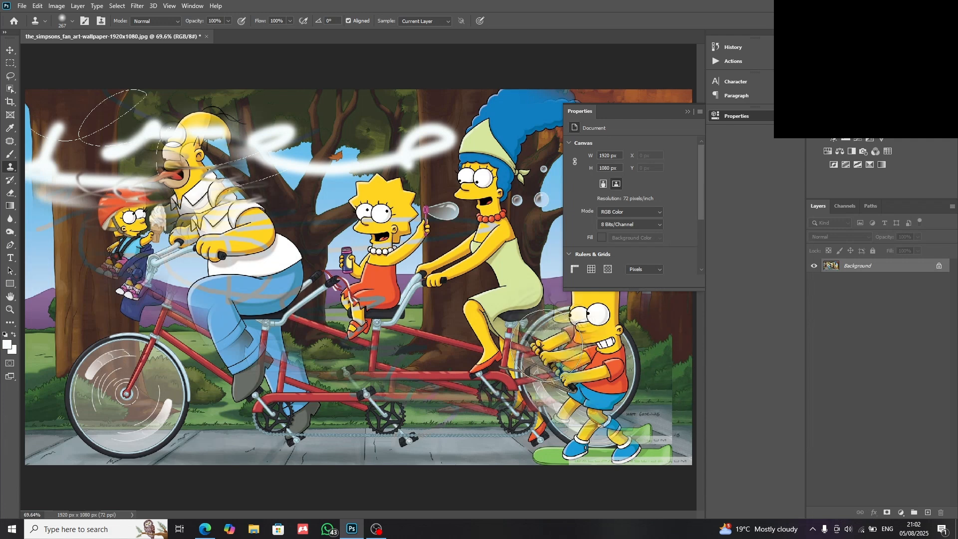
Undo all the clone stamp, mixer brush, color replacement, pencil and brush strokes on the picture
key(ctrl+z)
key(ctrl+z)
key(ctrl+z)
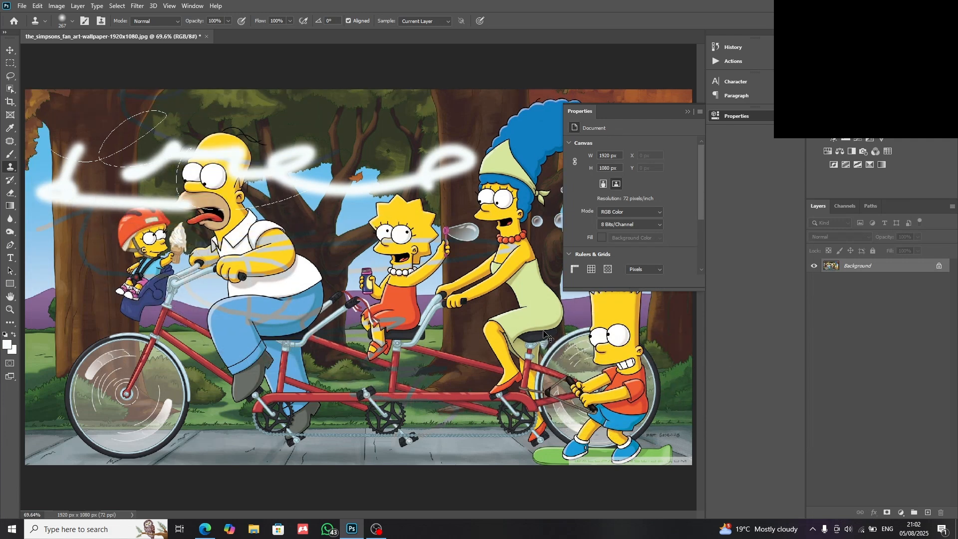
key(ctrl+z)
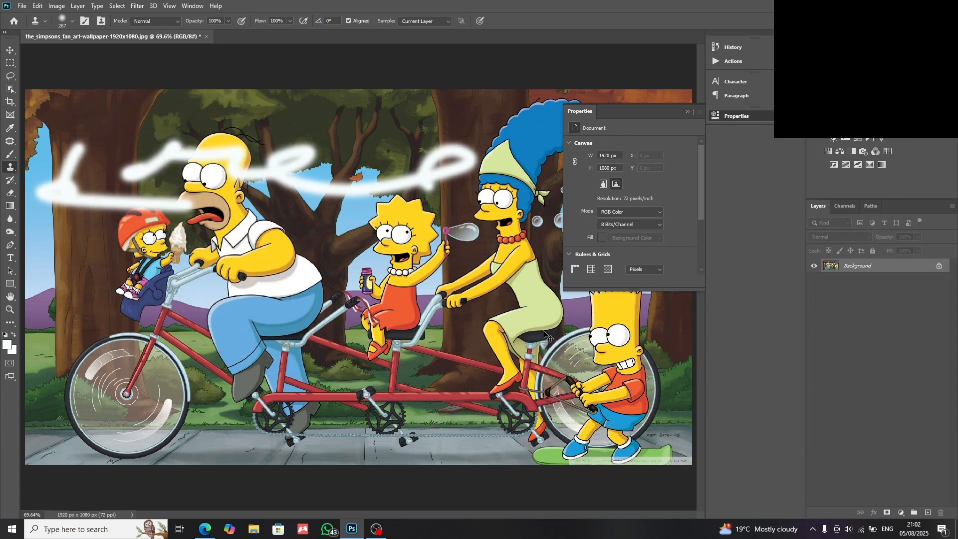
key(ctrl+z)
key(ctrl+z)
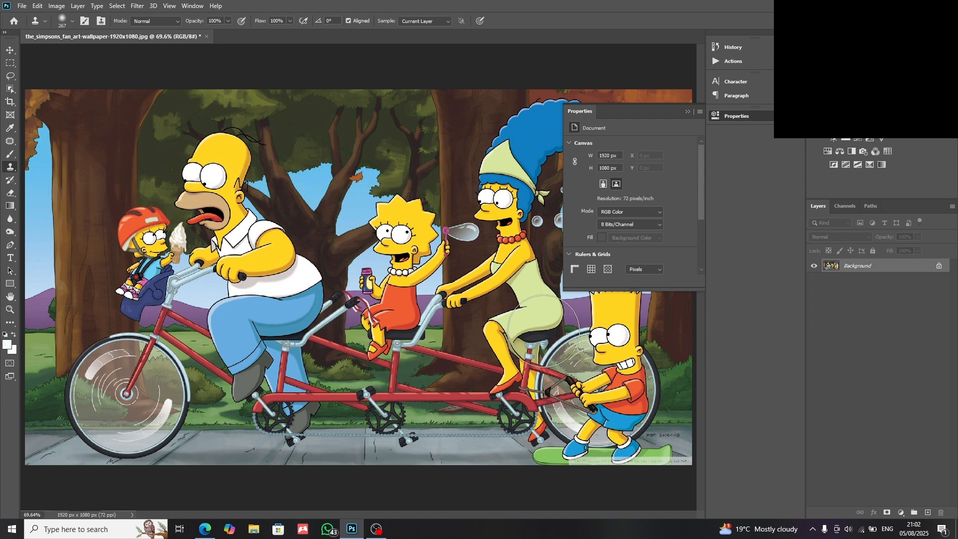
Paint a white size 50 brush stroke across Homer's face and restore the original image with the History Brush Tool at size 300
click(12, 181)
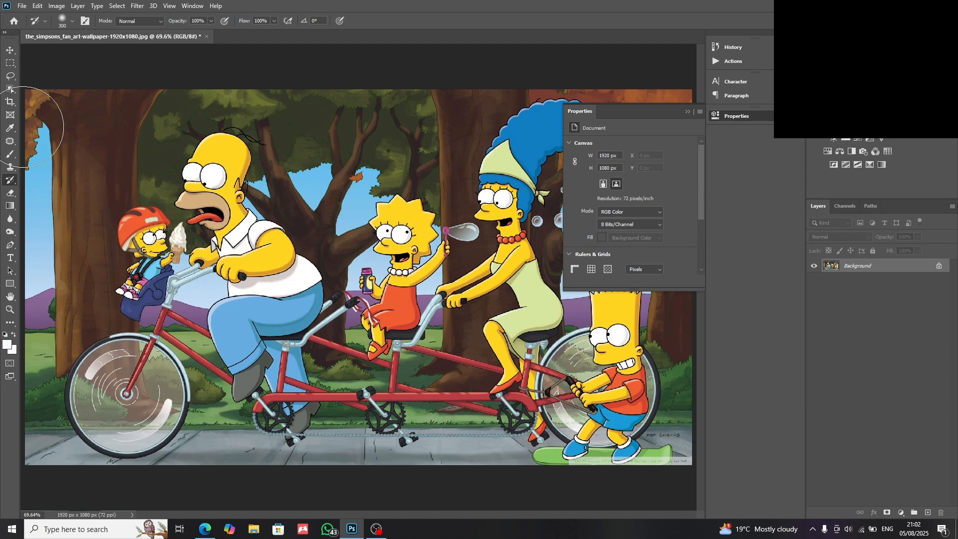
click(10, 155)
mouse_move(145, 134)
mouse_down()
mouse_move(242, 200)
mouse_move(294, 193)
mouse_up()
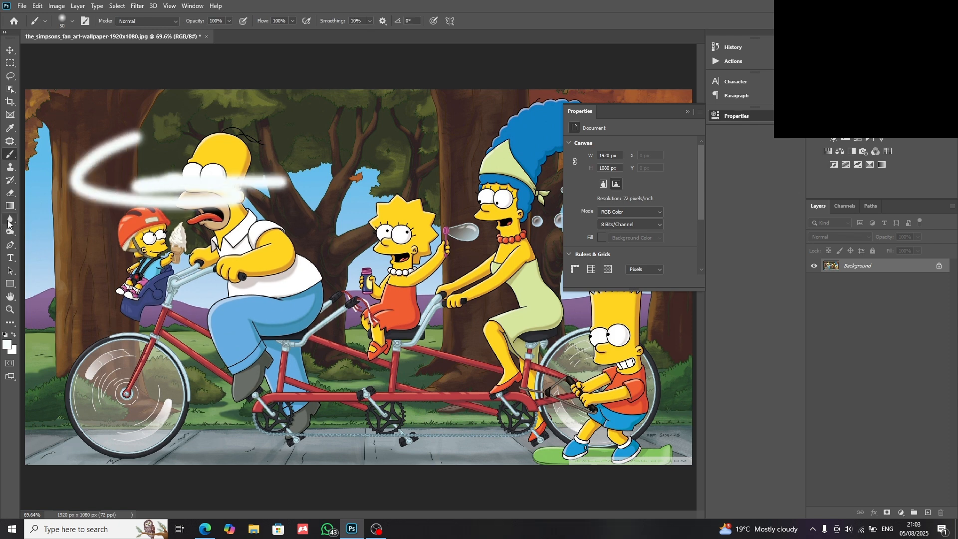
click(11, 180)
mouse_move(75, 172)
mouse_down()
mouse_move(109, 201)
mouse_move(353, 197)
mouse_move(312, 128)
mouse_move(144, 158)
mouse_move(24, 146)
mouse_up()
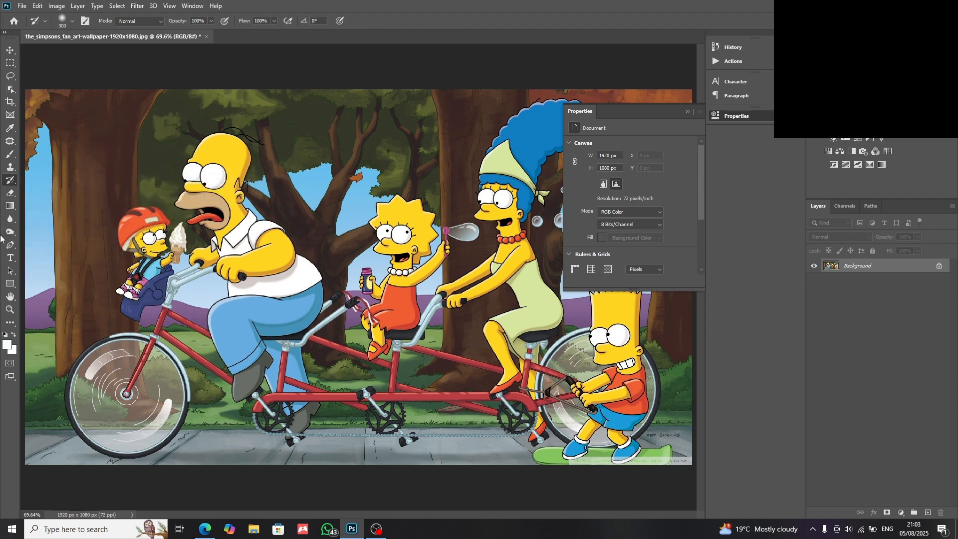
right_click(11, 182)
click(11, 183)
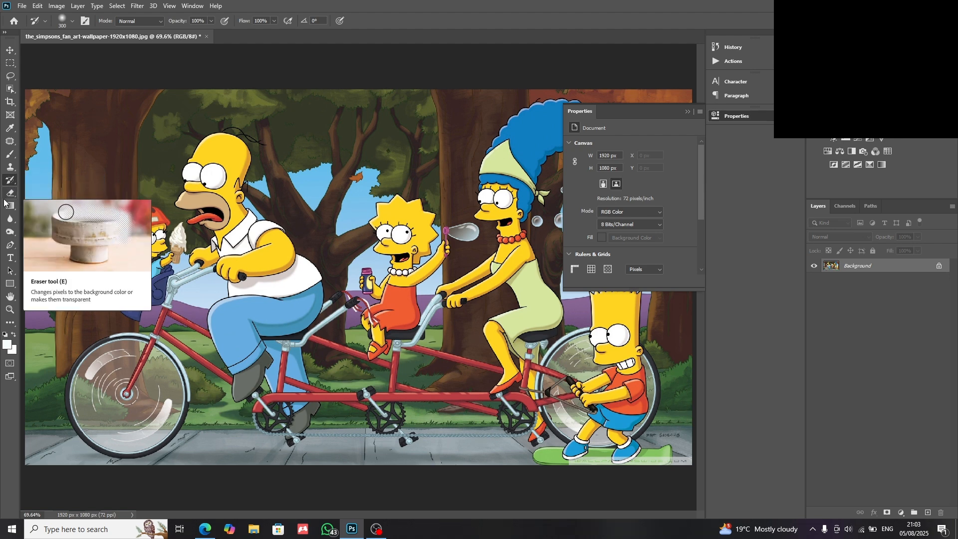
Erase a looping line to the background color over the baby and Homer's arm with the Eraser Tool, and undo it
click(7, 195)
mouse_move(150, 193)
mouse_down()
mouse_move(131, 250)
mouse_move(170, 247)
mouse_move(254, 275)
mouse_move(199, 259)
mouse_up()
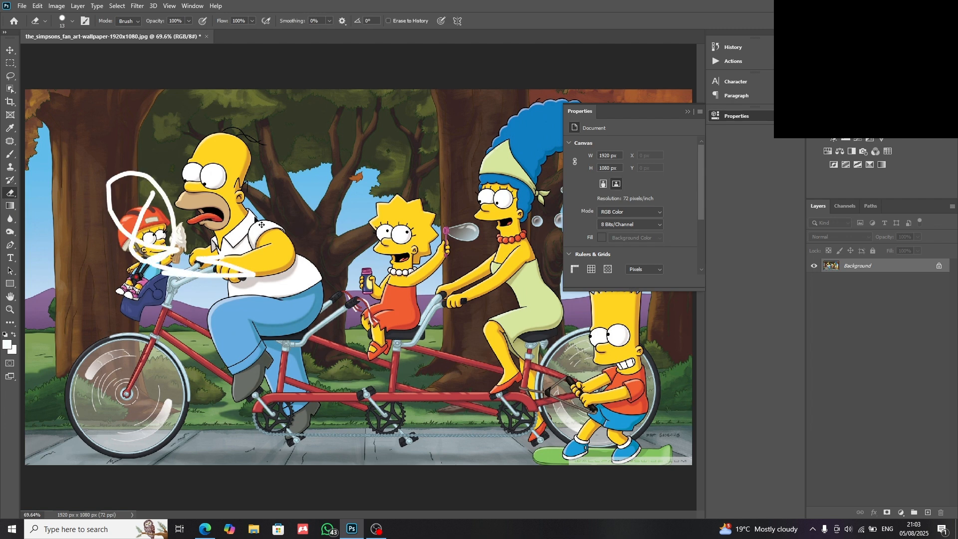
key(ctrl+z)
Apply three overlapping white radial gradients from the upper-left trees across the picture in Screen mode at 90% opacity
click(6, 207)
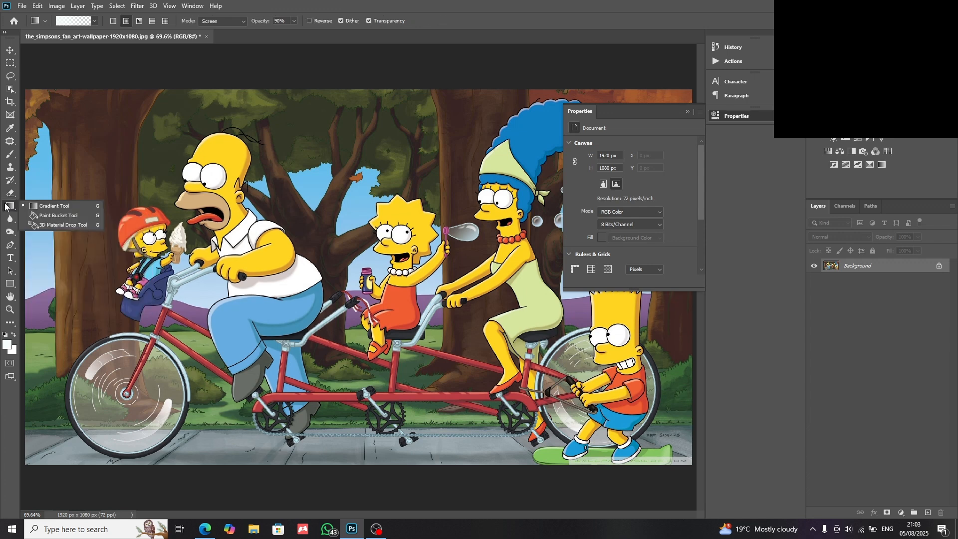
click(46, 206)
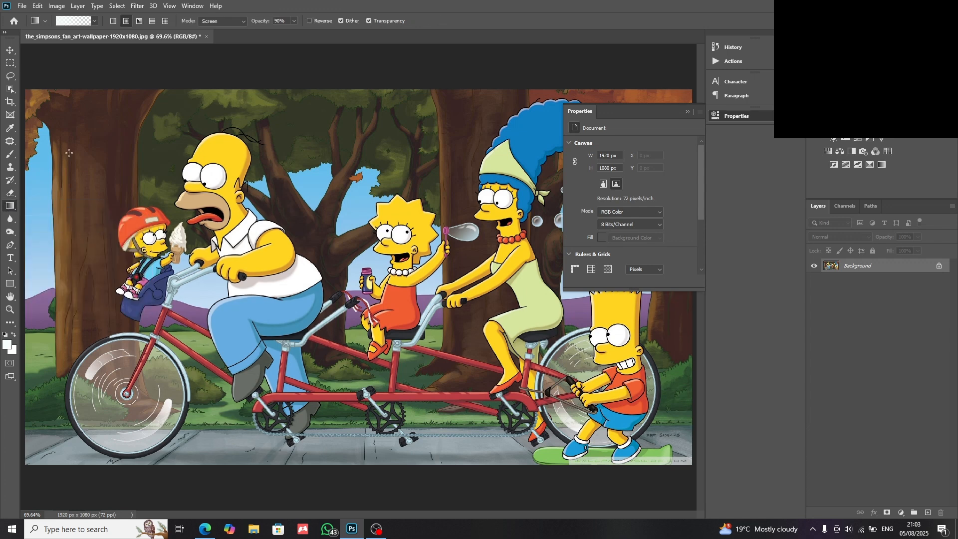
drag(46, 144, 329, 279)
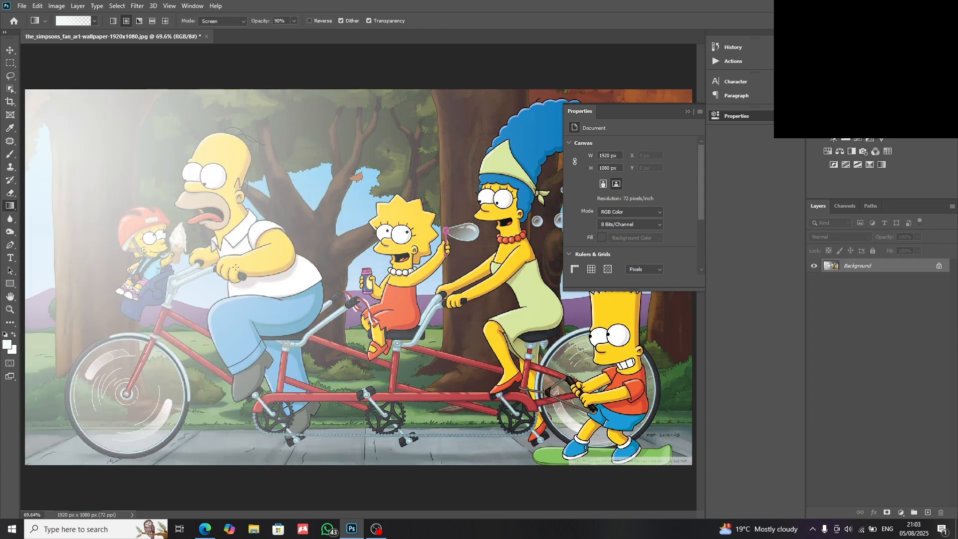
drag(104, 183, 331, 304)
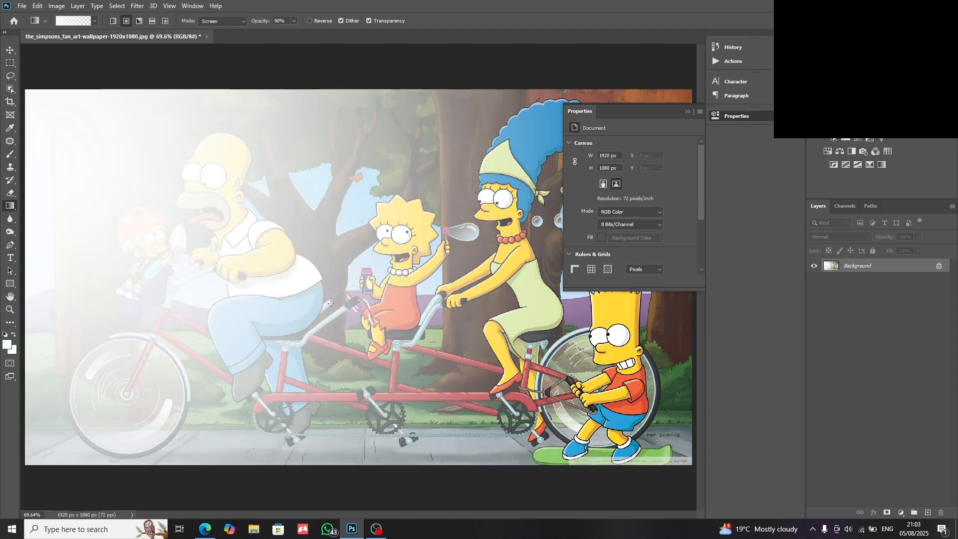
drag(100, 138, 654, 350)
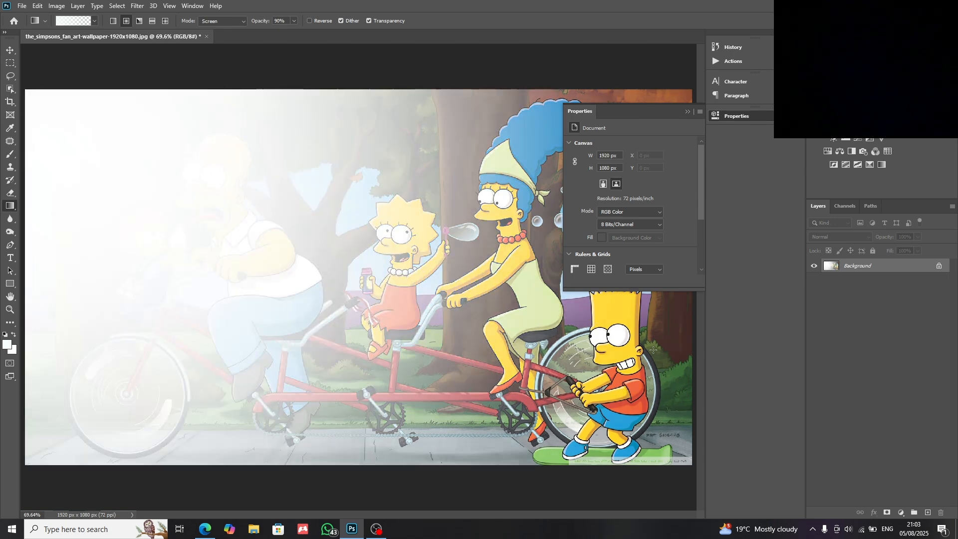
Undo all three white gradients
key(ctrl+z)
key(ctrl+z)
key(ctrl+z)
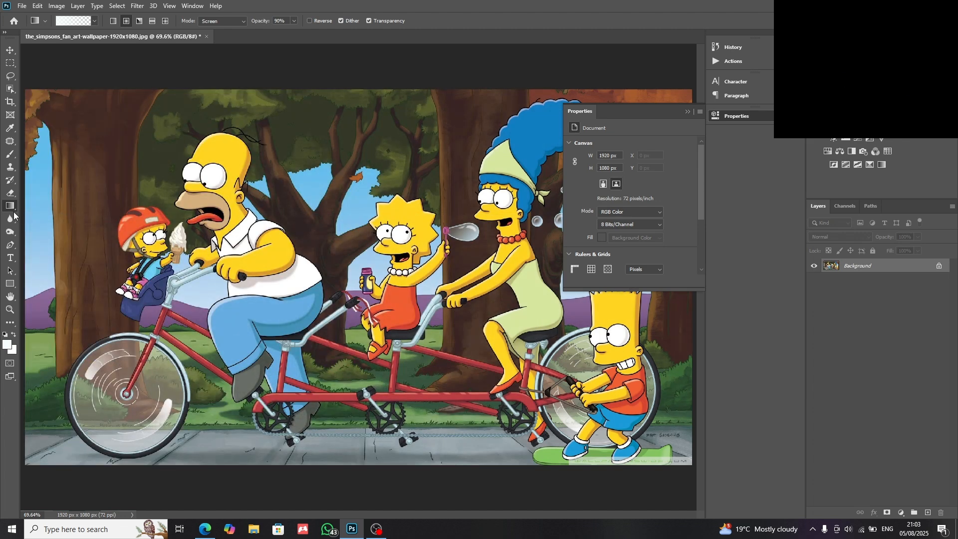
Blur the characters' faces, Homer's body and the front of the bicycle with the Blur Tool at size 250 and 100% strength
click(11, 220)
mouse_move(119, 182)
mouse_down()
mouse_move(256, 198)
mouse_move(167, 190)
mouse_move(207, 193)
mouse_up()
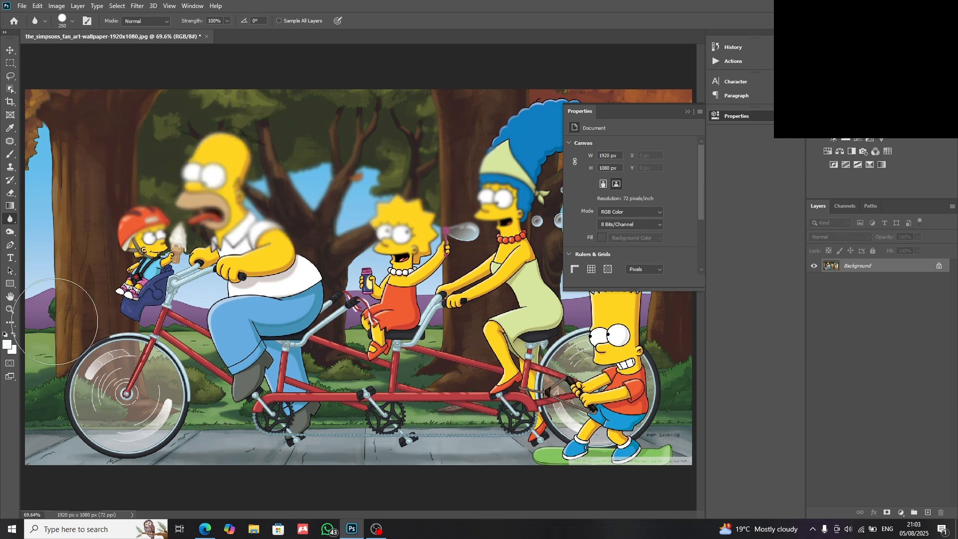
mouse_move(75, 310)
mouse_down()
mouse_move(132, 272)
mouse_move(219, 360)
mouse_move(149, 262)
mouse_up()
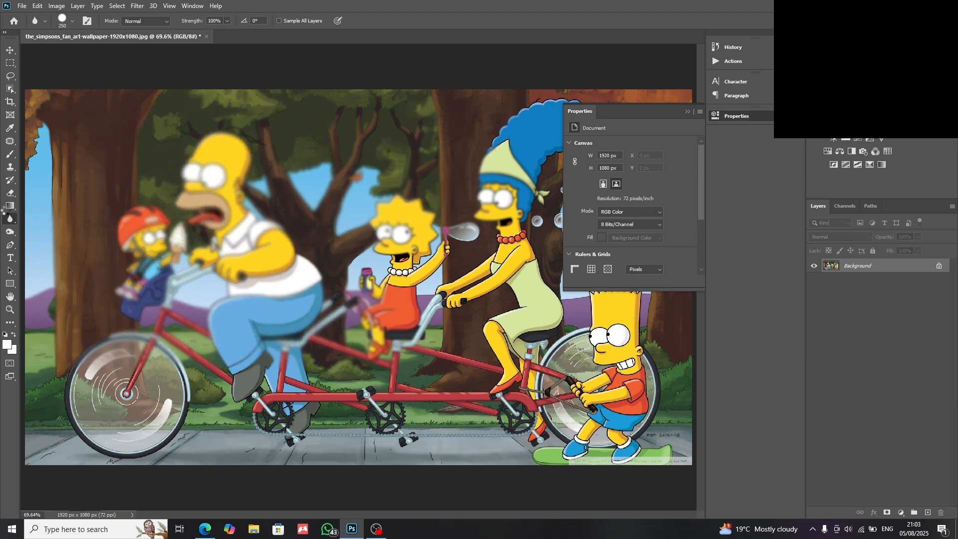
Sharpen the blurred characters with the Sharpen Tool enlarged to size 250 at 50% strength, and undo the sharpening and blurring
right_click(10, 218)
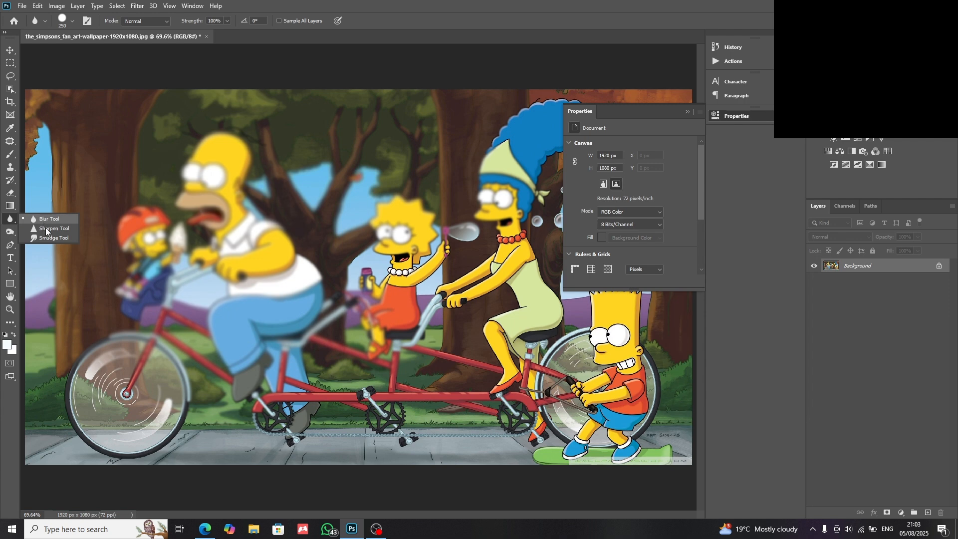
click(47, 228)
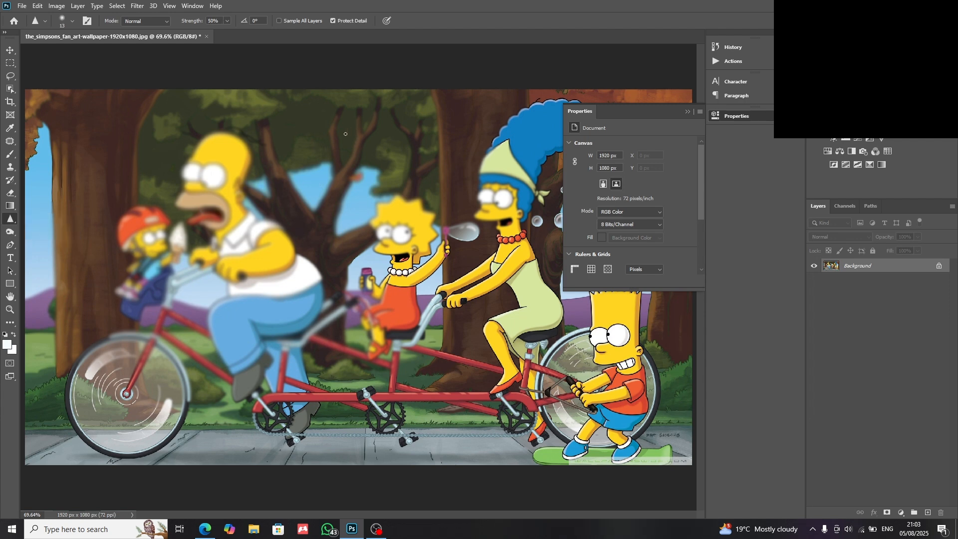
key(bracketright)
key(bracketright)
key(bracketright)
key(bracketright)
key(bracketright)
key(bracketright)
key(bracketright)
key(bracketright)
key(bracketright)
key(bracketright)
key(bracketright)
drag(333, 228, 140, 264)
key(ctrl+z)
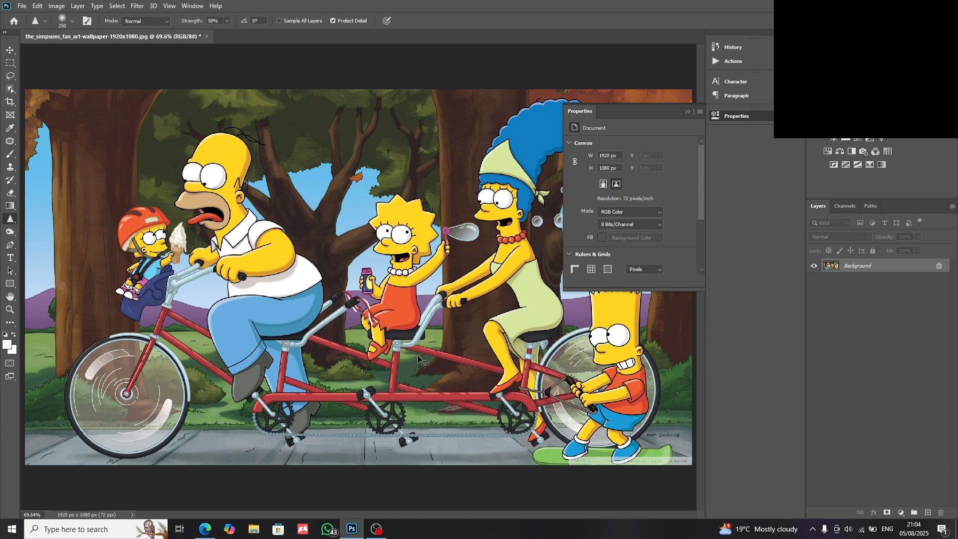
Lighten Homer's muzzle and the tree trunk beside him with the Dodge Tool at size 65, Midtones range and 50% exposure
click(4, 233)
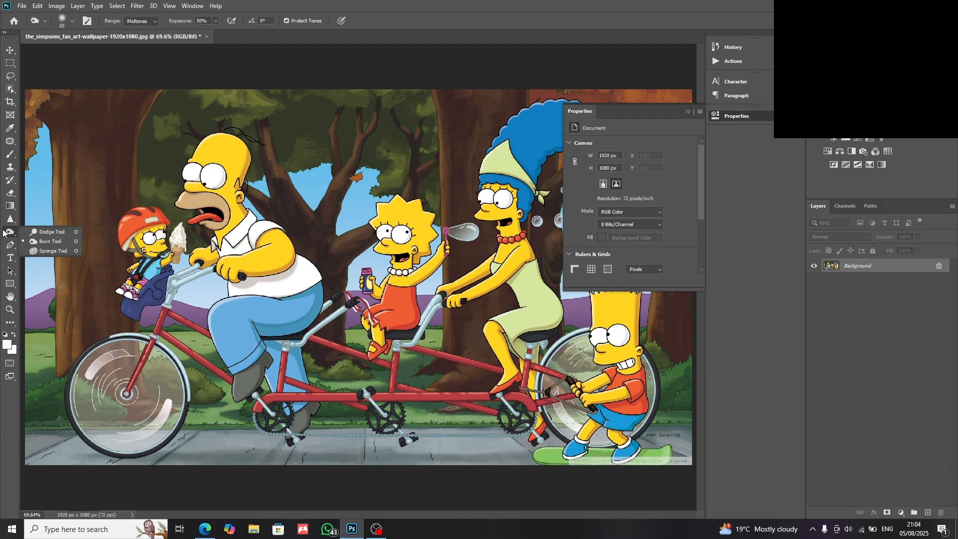
click(31, 251)
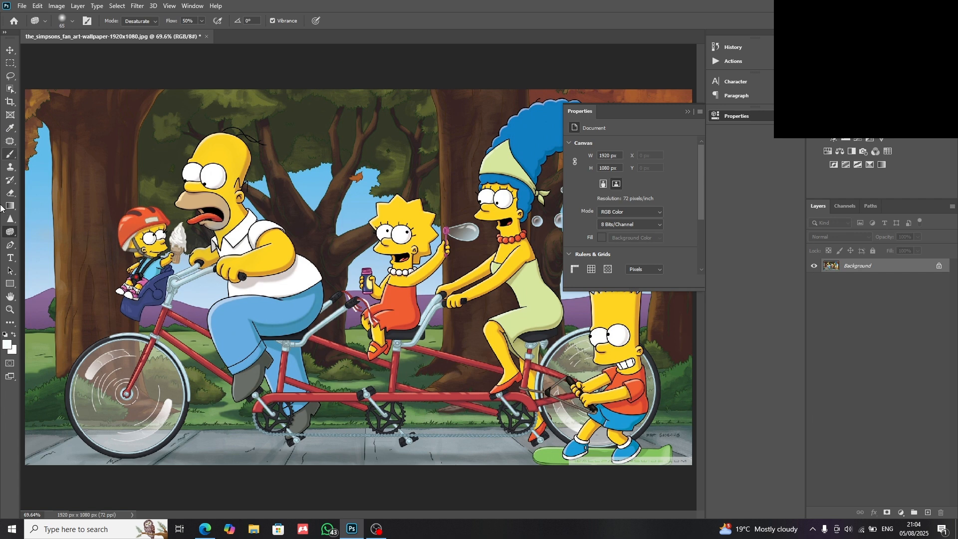
right_click(15, 237)
click(42, 231)
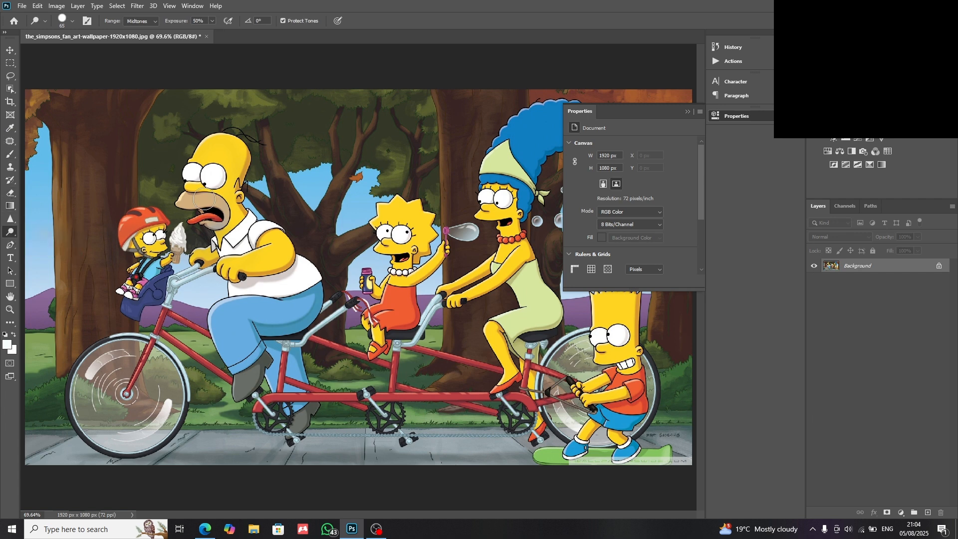
mouse_move(194, 163)
mouse_down()
mouse_move(292, 175)
mouse_move(224, 188)
mouse_move(255, 181)
mouse_move(238, 171)
mouse_move(249, 227)
mouse_move(229, 206)
mouse_move(32, 200)
mouse_move(74, 230)
mouse_move(30, 228)
mouse_move(55, 246)
mouse_move(173, 275)
mouse_move(239, 237)
mouse_move(180, 238)
mouse_move(148, 219)
mouse_move(161, 231)
mouse_move(142, 248)
mouse_move(185, 216)
mouse_move(219, 209)
mouse_up()
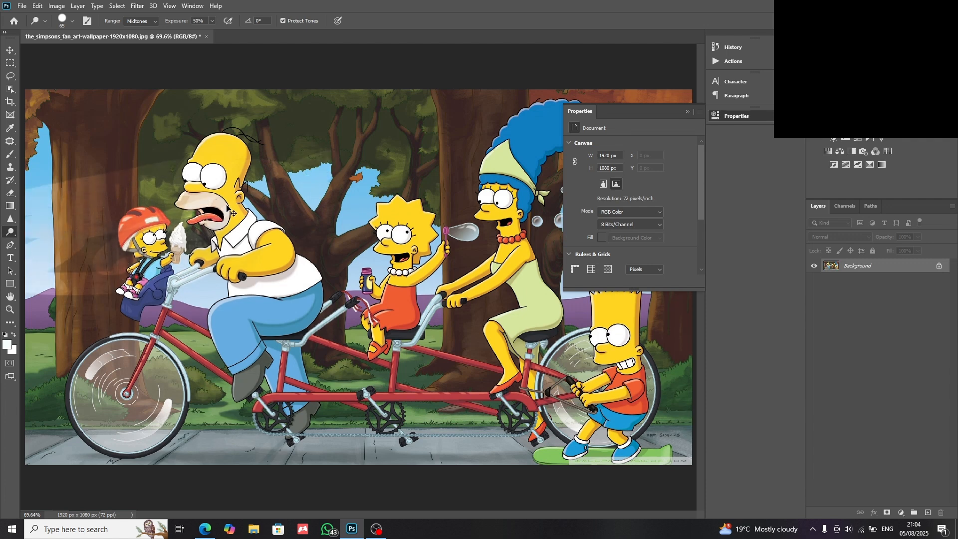
Undo the Dodge Tool lightening on Homer's muzzle and the tree trunk, and show the Dodge, Burn and Sponge tool variants
key(ctrl+z)
key(ctrl+z)
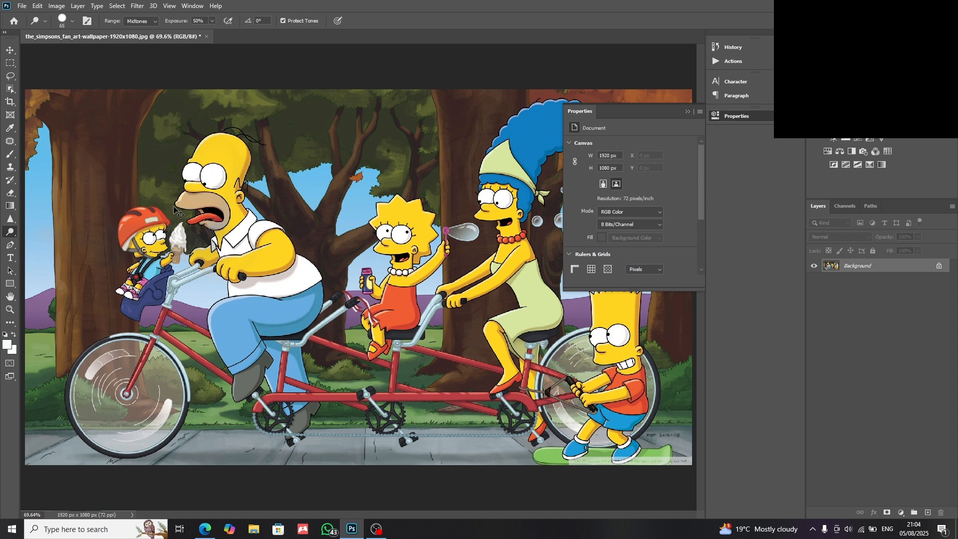
right_click(10, 234)
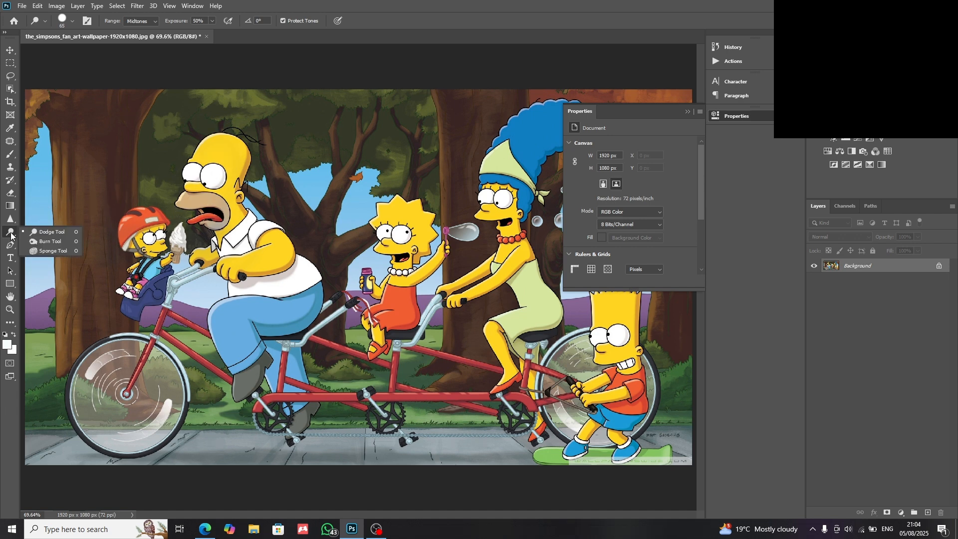
Draw a closed curved path with the Pen Tool from the tree beside Maggie across Homer and Lisa to Marge's dress and back
click(11, 245)
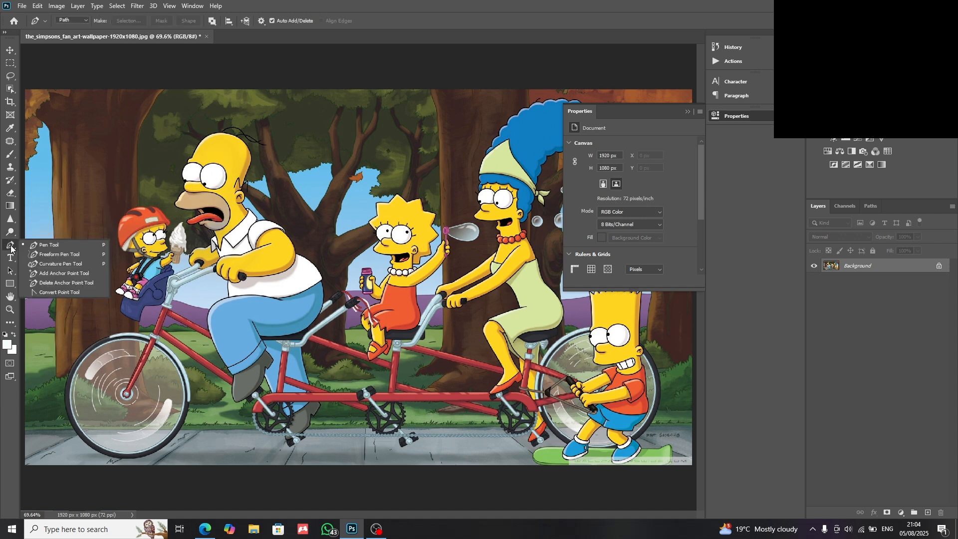
click(89, 214)
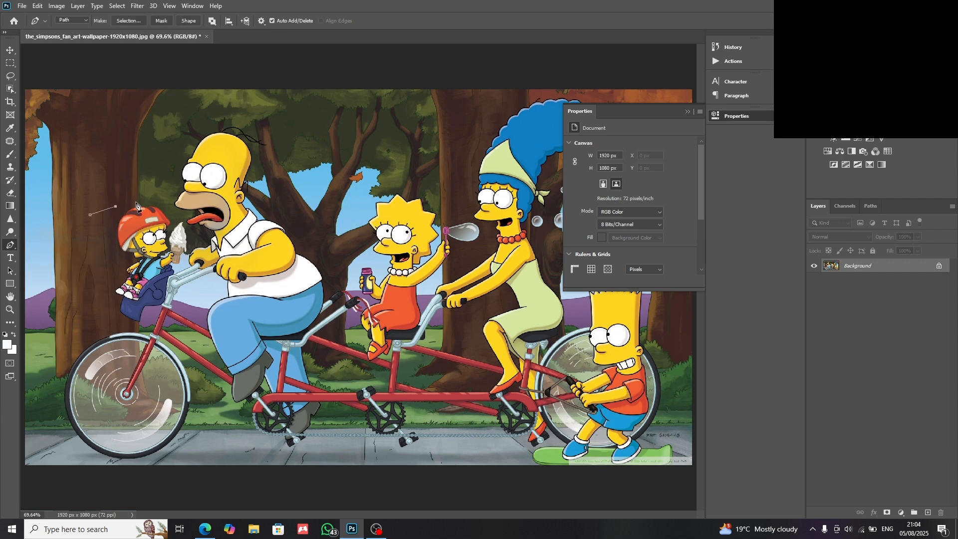
drag(160, 199, 197, 265)
drag(243, 226, 244, 288)
drag(284, 232, 279, 325)
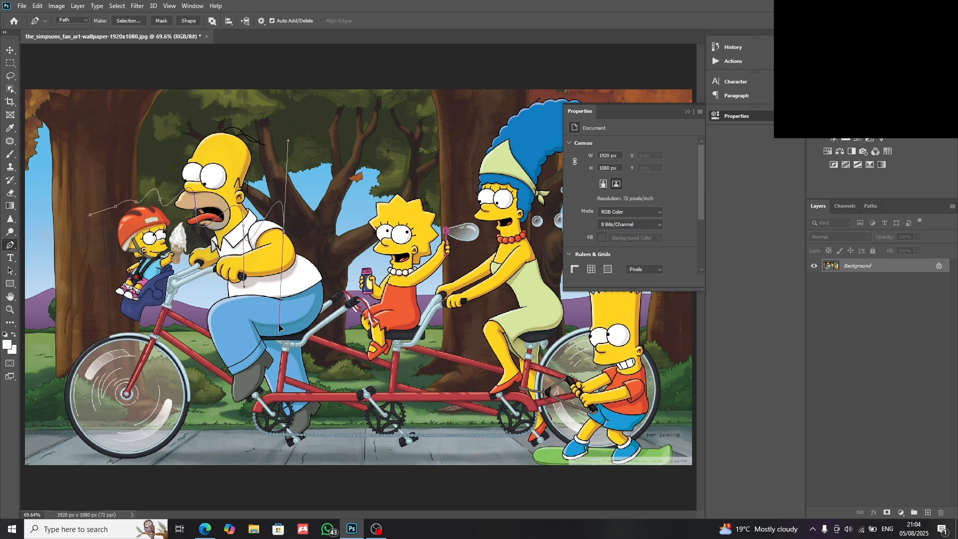
drag(369, 248, 338, 331)
drag(459, 235, 453, 269)
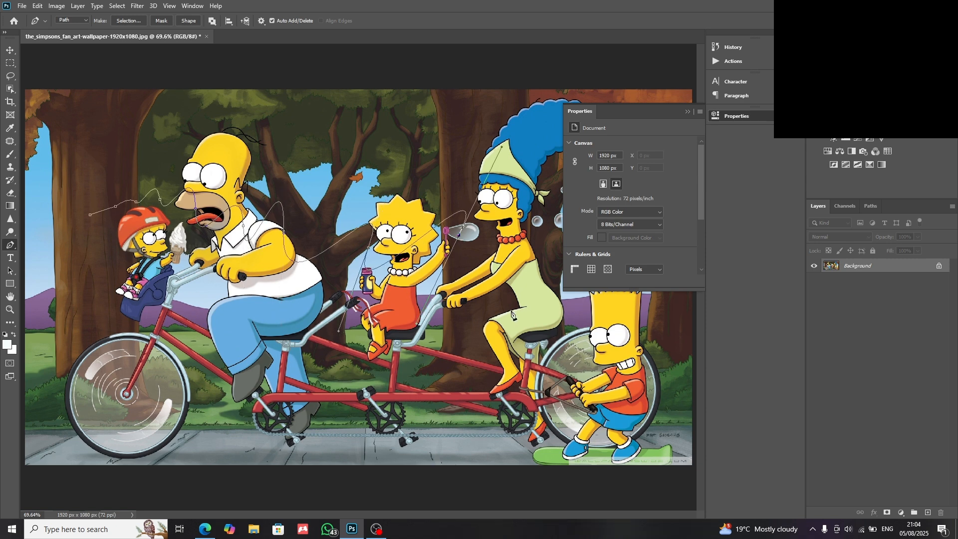
drag(526, 310, 427, 387)
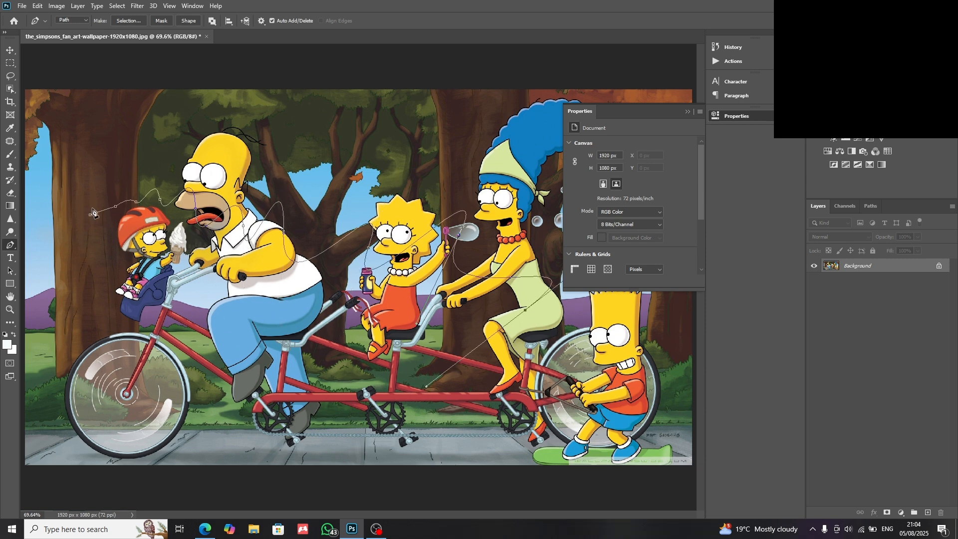
drag(90, 215, 120, 254)
Draw a second curved Pen Tool path around Maggie, Homer's legs and the area above the front wheel
click(119, 255)
drag(218, 294, 315, 298)
drag(278, 326, 264, 345)
drag(205, 338, 140, 339)
drag(105, 269, 417, 347)
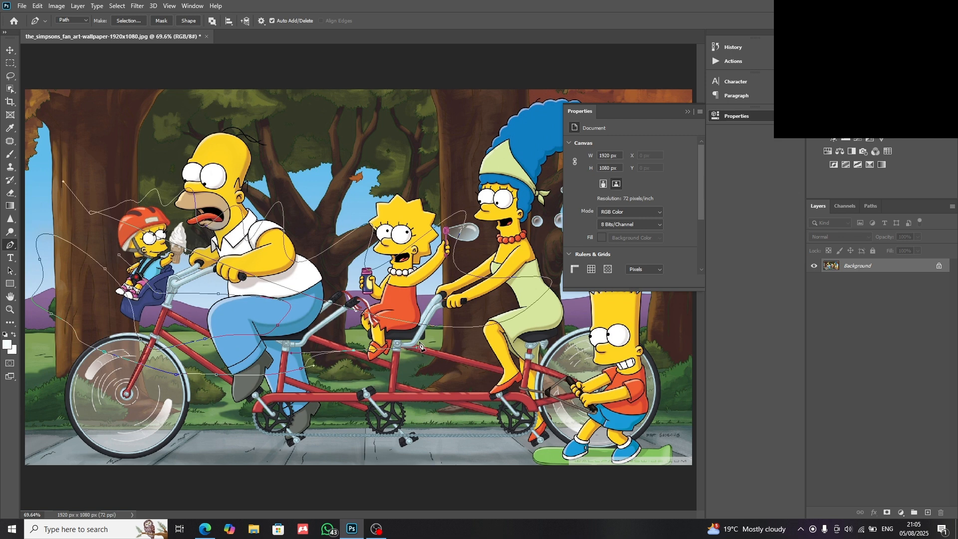
Undo both Pen Tool paths until no anchor points remain on the wallpaper
key(ctrl+z)
key(ctrl+z)
key(ctrl+z)
key(ctrl+z)
key(ctrl+z)
key(ctrl+z)
key(ctrl+z)
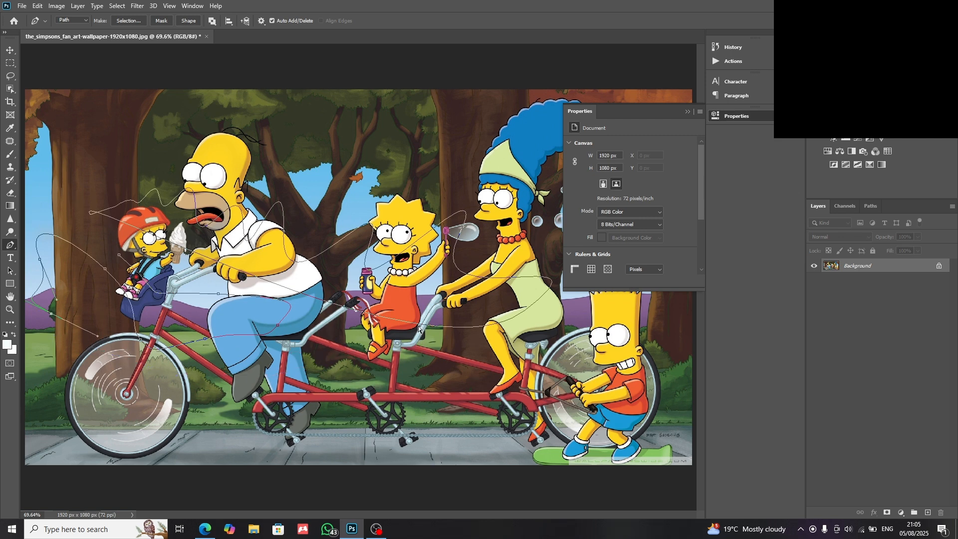
key(ctrl+z)
key(ctrl+z)
key(ctrl+z)
key(ctrl+z)
key(ctrl+z)
key(ctrl+z)
key(ctrl+z)
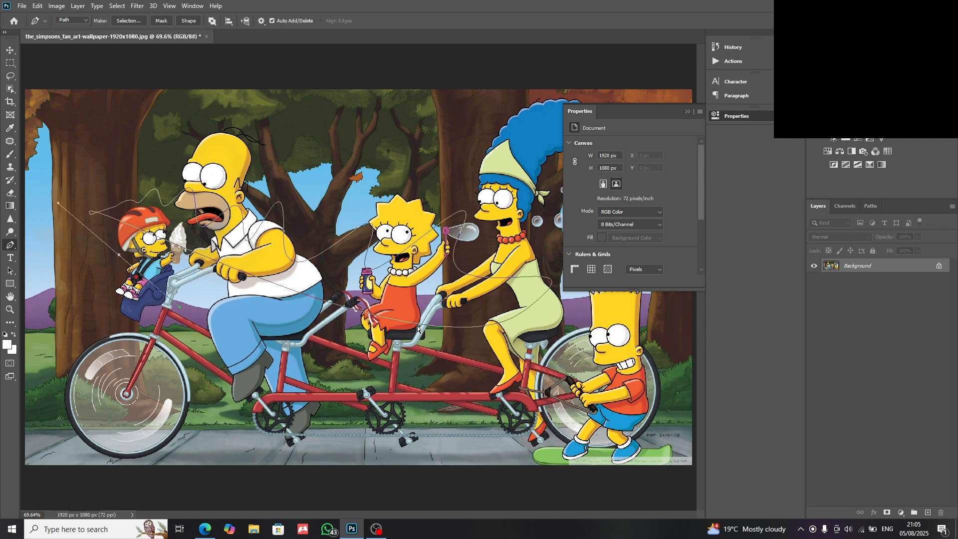
key(ctrl+z)
key(ctrl+z)
key(ctrl+z)
key(ctrl+z)
key(ctrl+z)
key(ctrl+z)
key(ctrl+z)
key(ctrl+z)
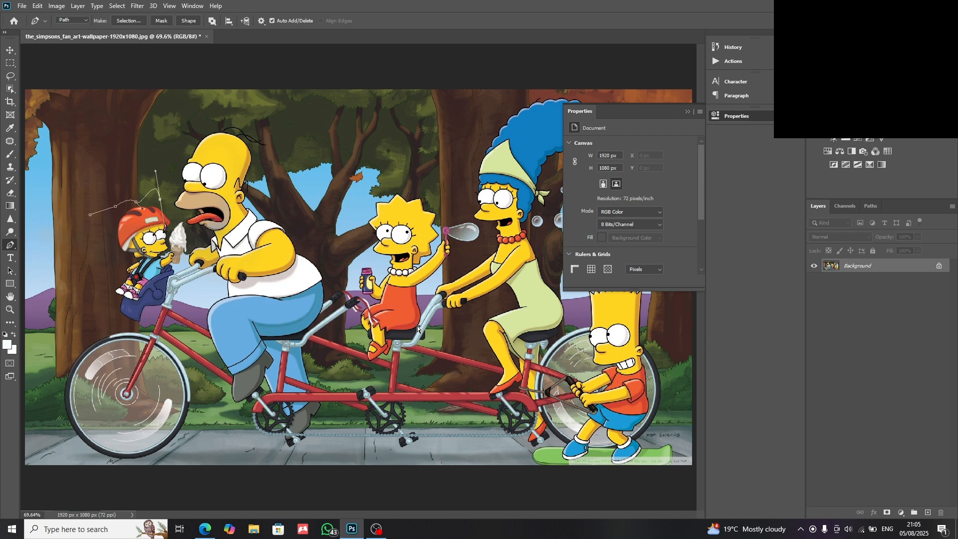
key(ctrl+z)
key(ctrl+z)
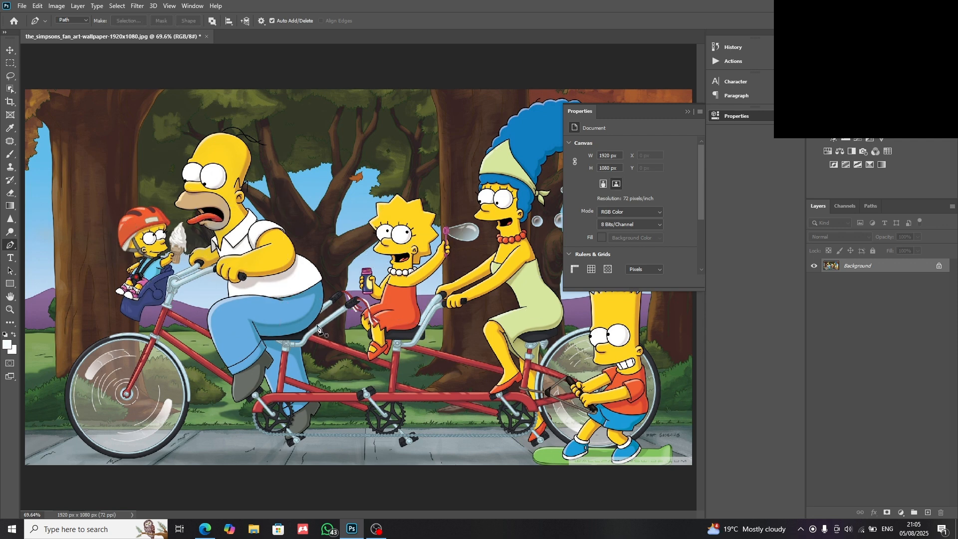
Add the white sample text "sdvasunhbvsJ'V====" beside Homer's head in 72 pt Microsoft Himalaya
click(12, 259)
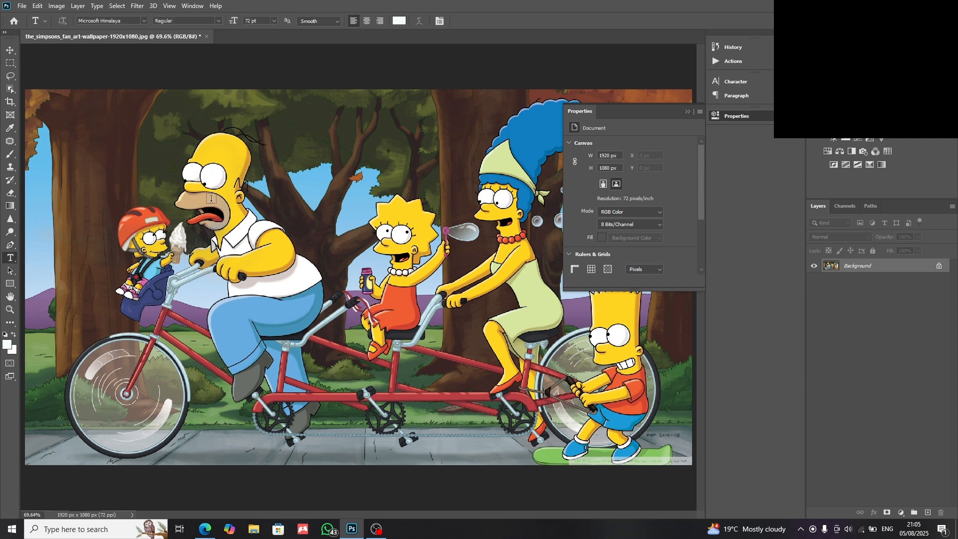
click(252, 171)
text(sdvasunhbvsJ'V)
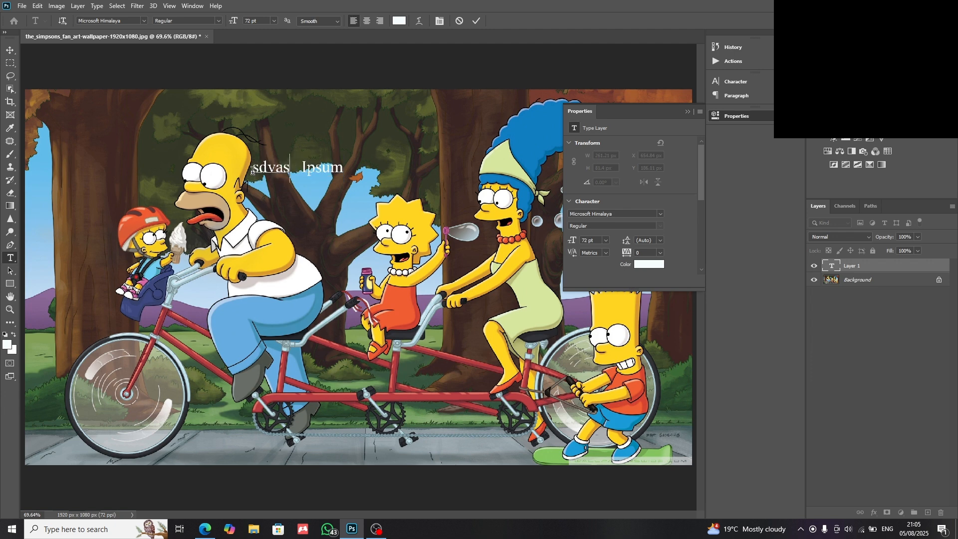
text(====)
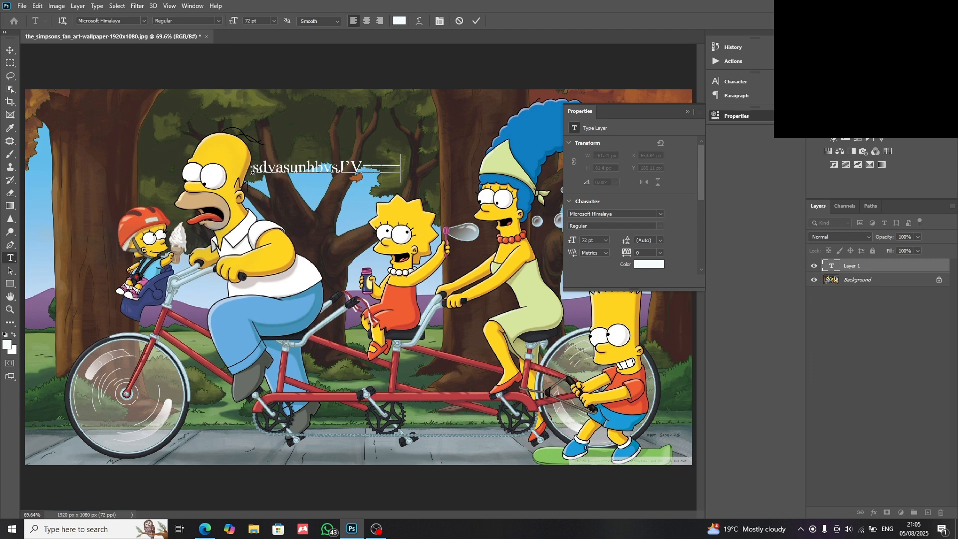
Warp the sample text with a horizontal Arc, +100% bend and -100% horizontal distortion, and move it over Homer's head
triple_click(345, 168)
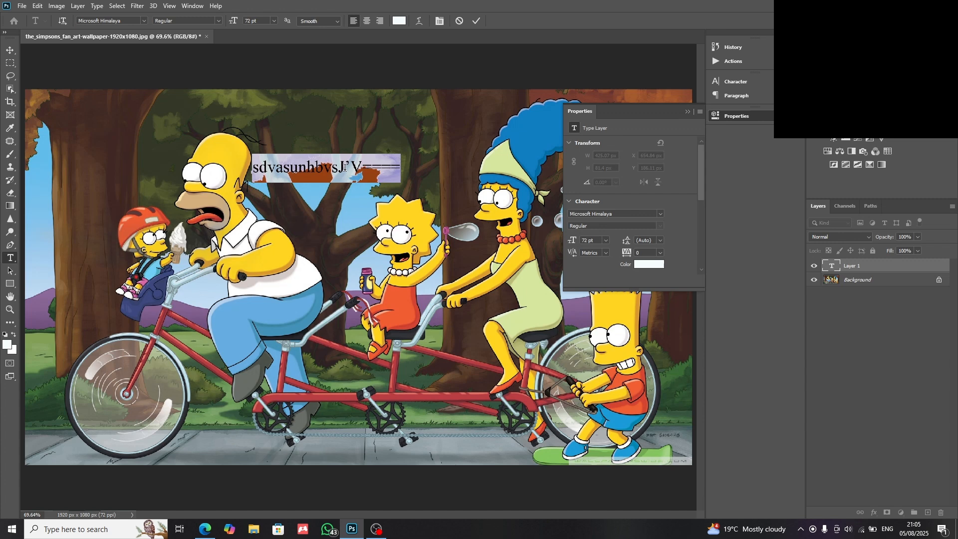
click(421, 21)
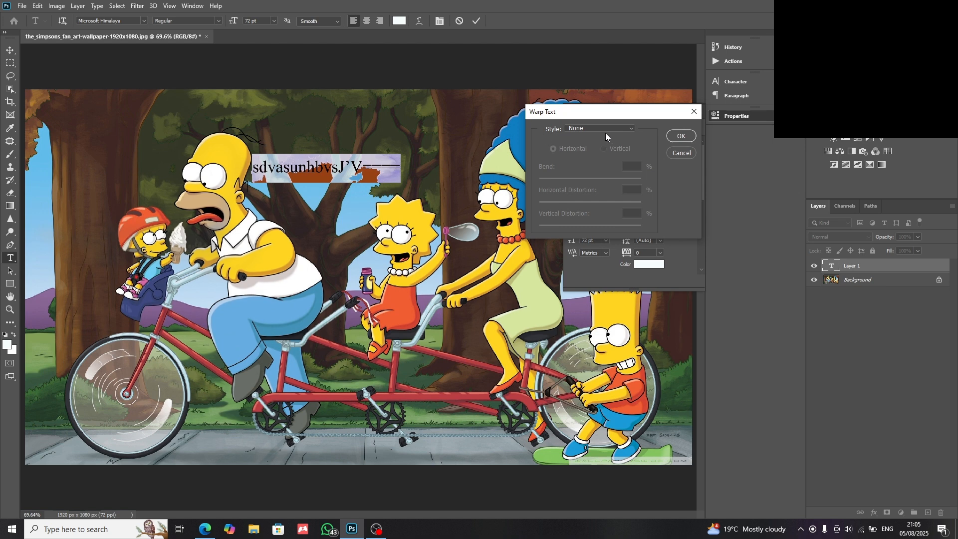
click(605, 130)
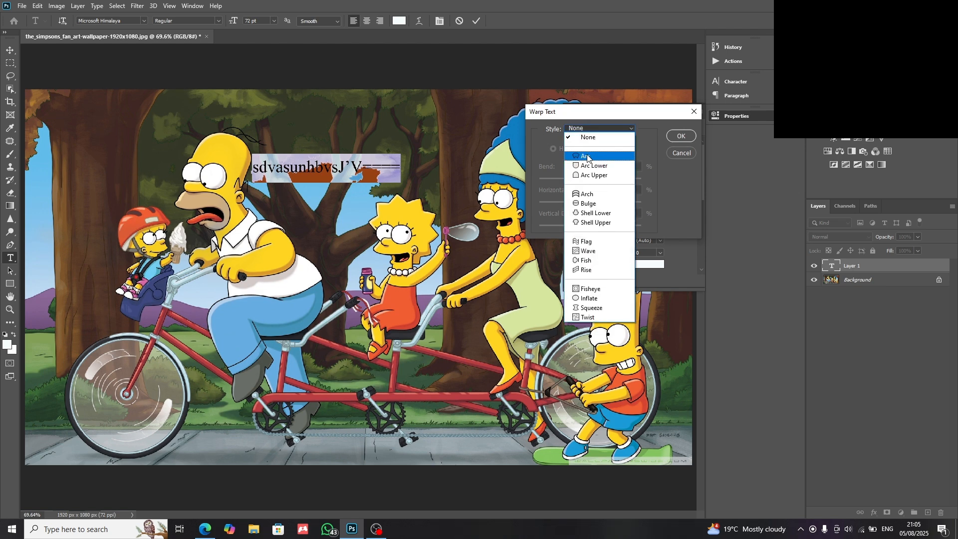
click(589, 156)
drag(616, 179, 672, 168)
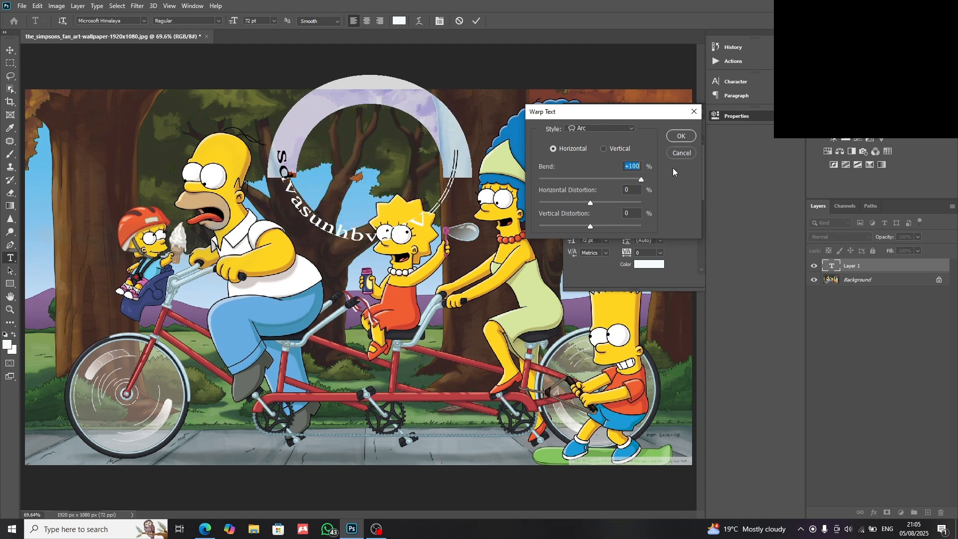
drag(591, 202, 472, 197)
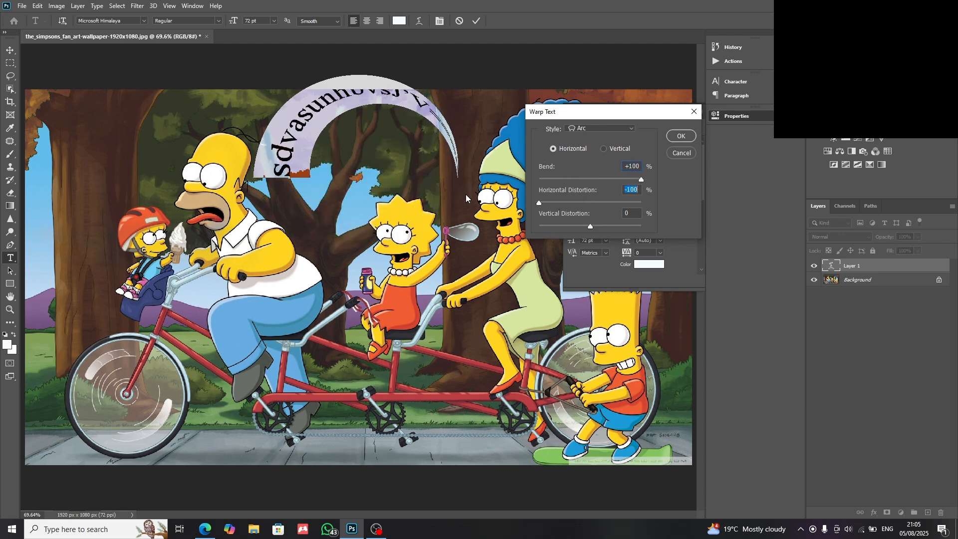
drag(356, 105, 197, 127)
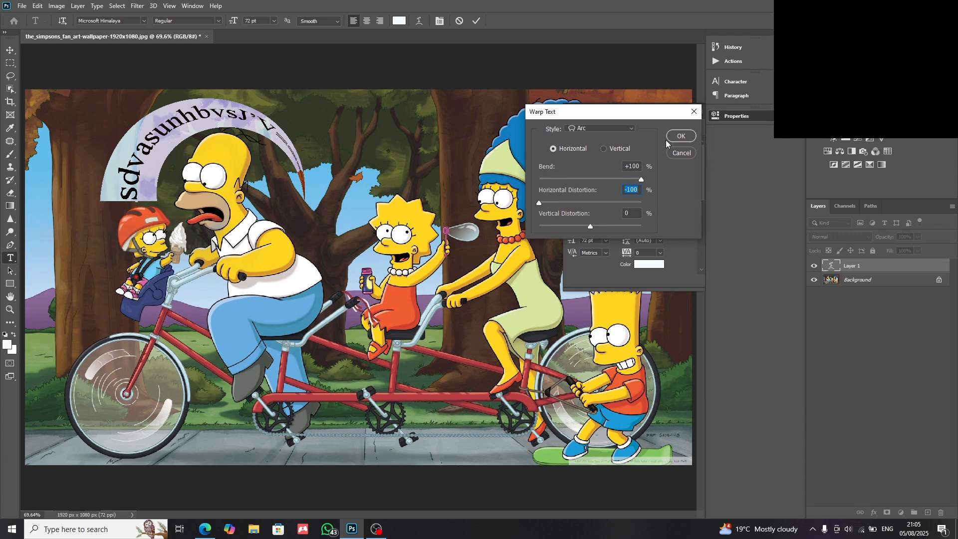
click(678, 138)
Replace the arched sample text with "THE SIMPSONS" and commit the text
click(228, 117)
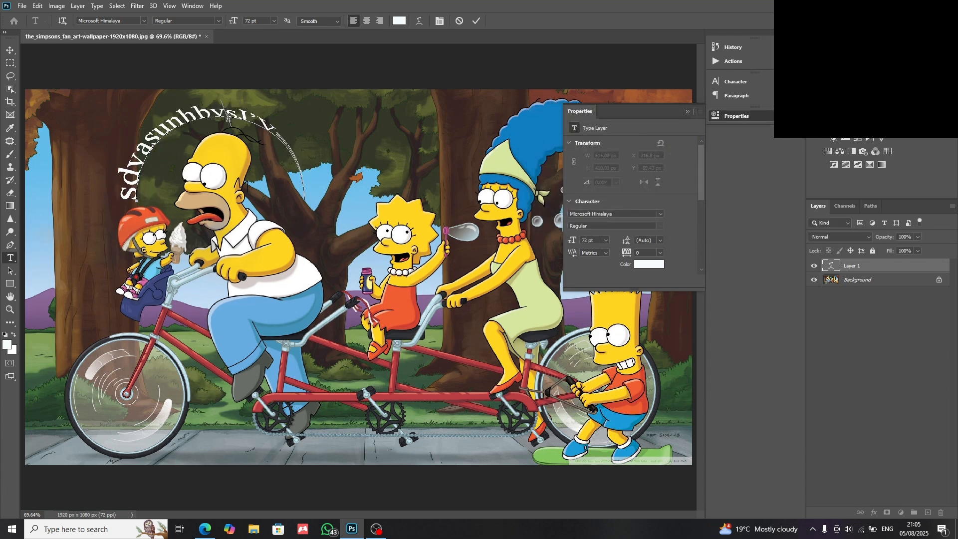
key(ctrl+a)
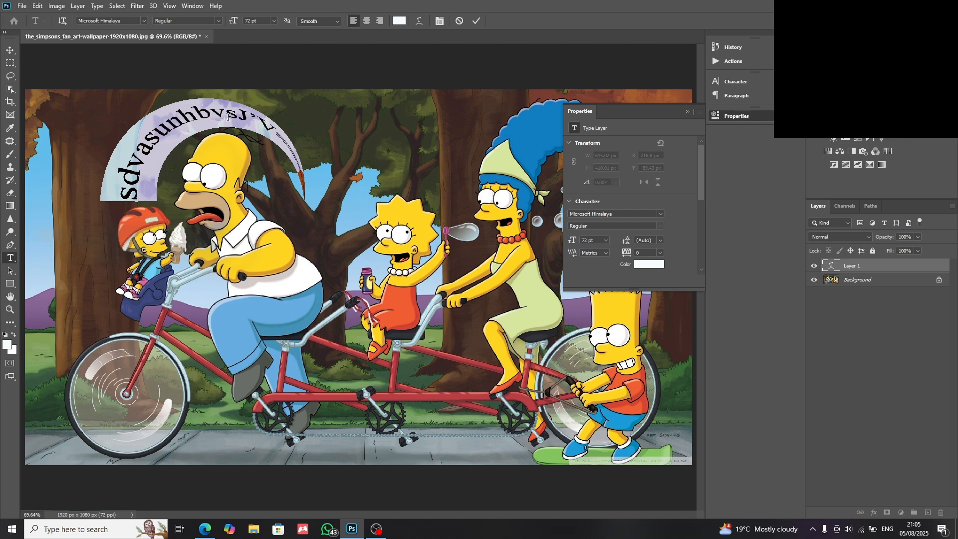
text(THE)
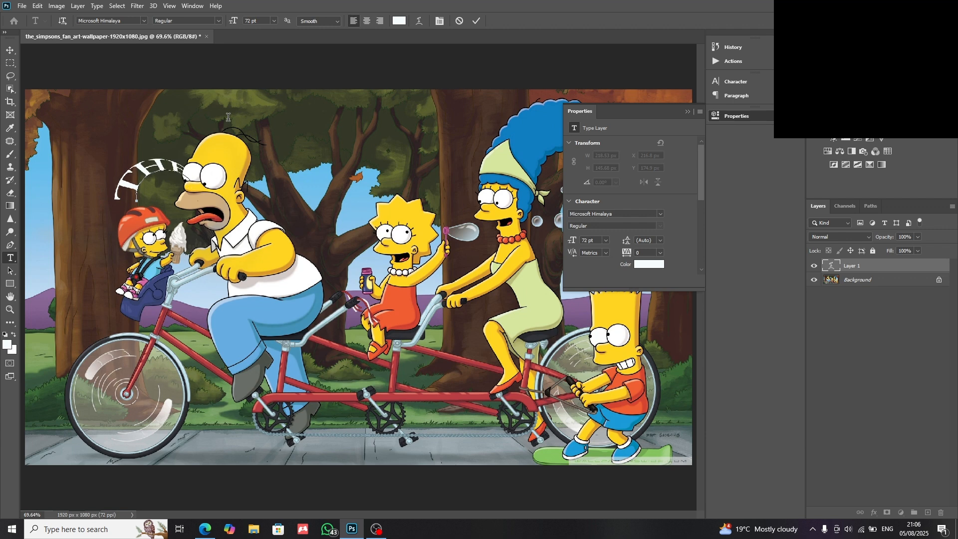
text( SIMP)
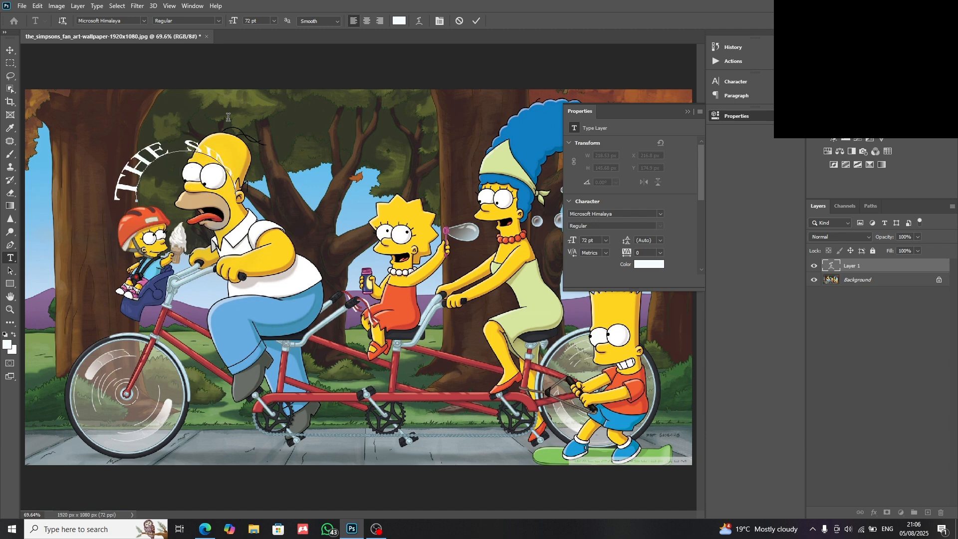
text(SON)
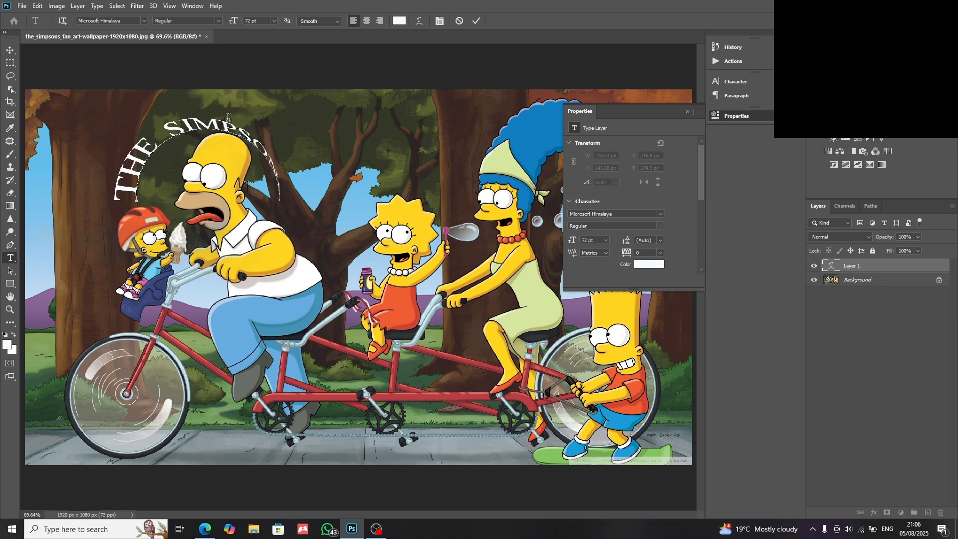
click(290, 134)
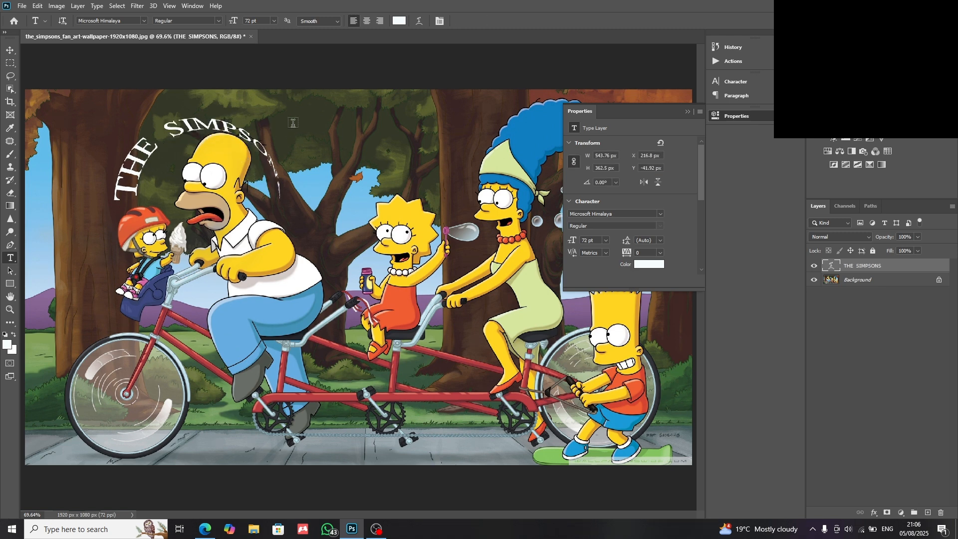
Try reducing the horizontal distortion of the arched "THE SIMPSONS" text to -8%
double_click(204, 134)
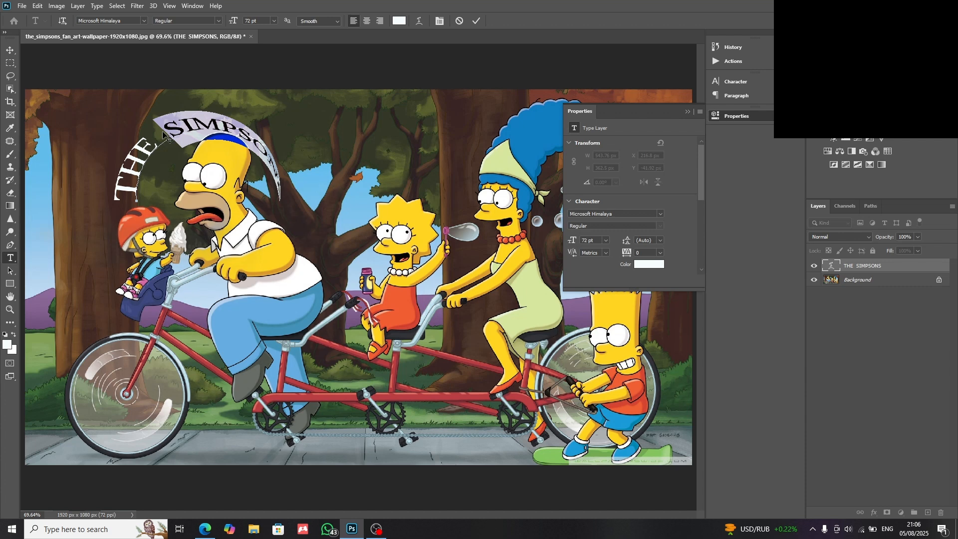
triple_click(134, 145)
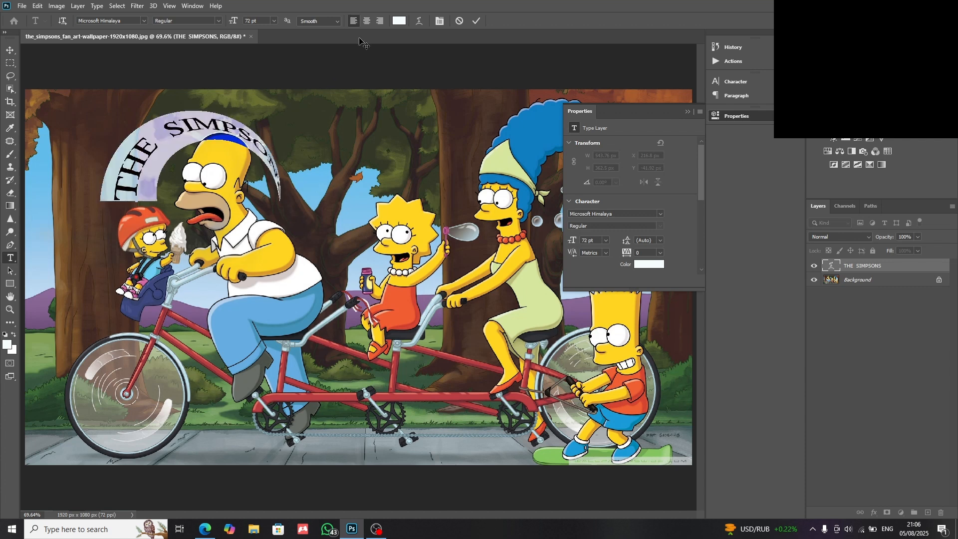
click(420, 19)
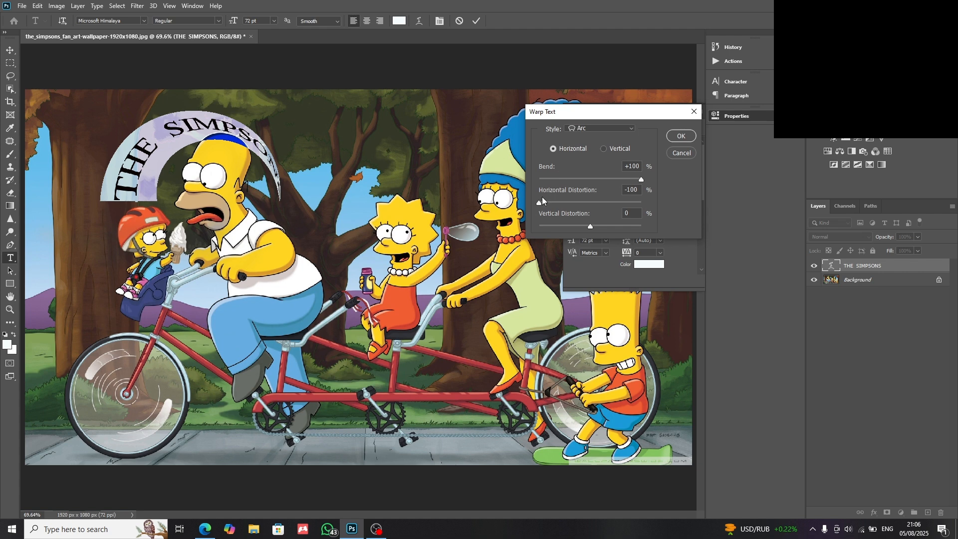
drag(617, 203, 586, 202)
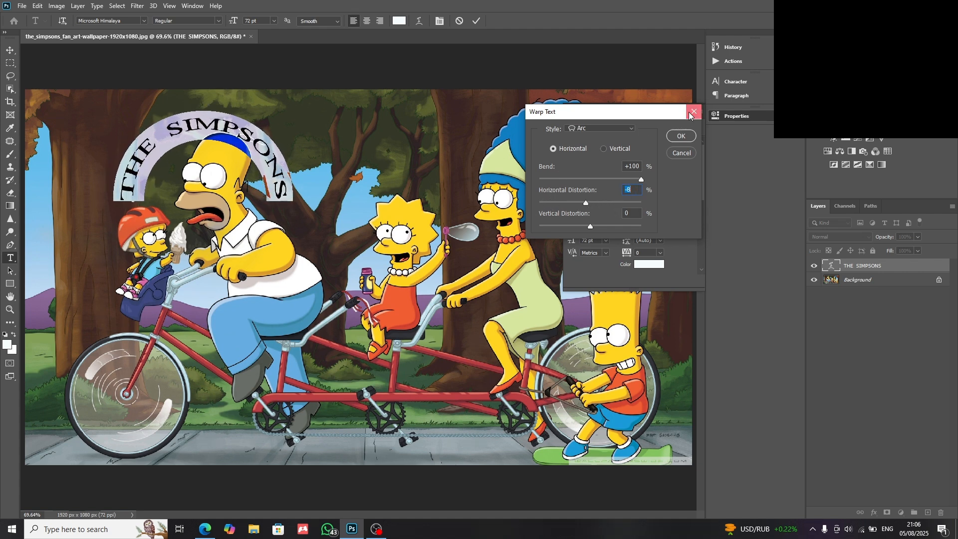
click(682, 136)
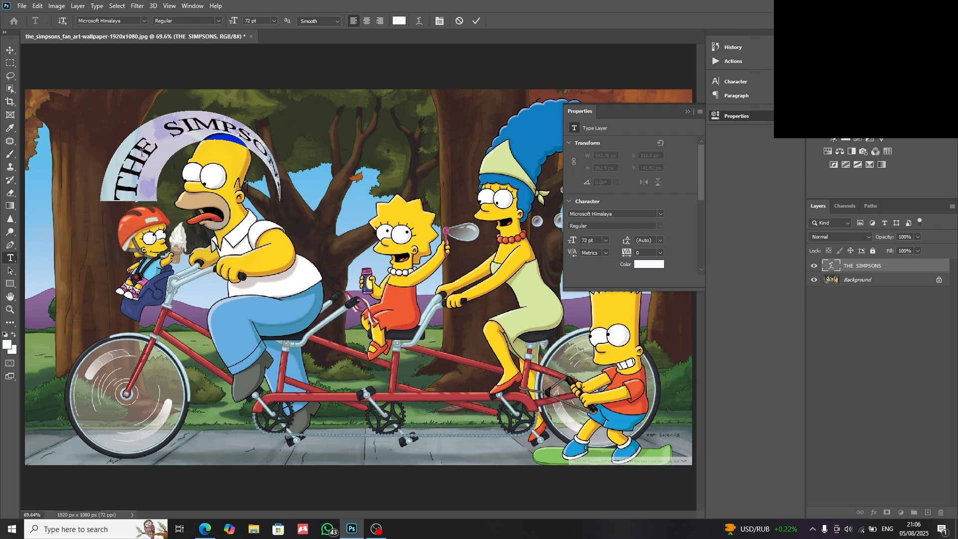
Delete the "THE SIMPSONS" text, dismiss the message notification and switch to the Path Selection Tool
key(BackSpace)
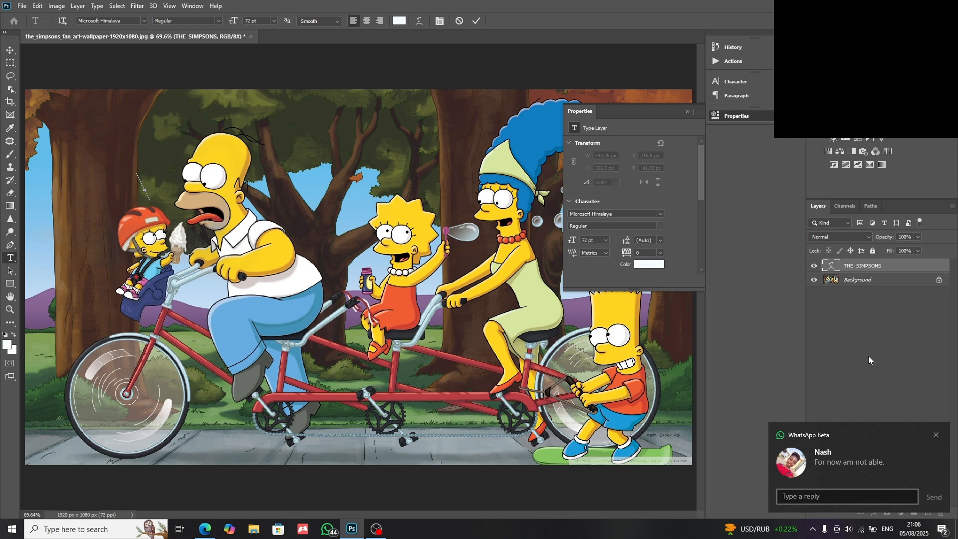
click(933, 438)
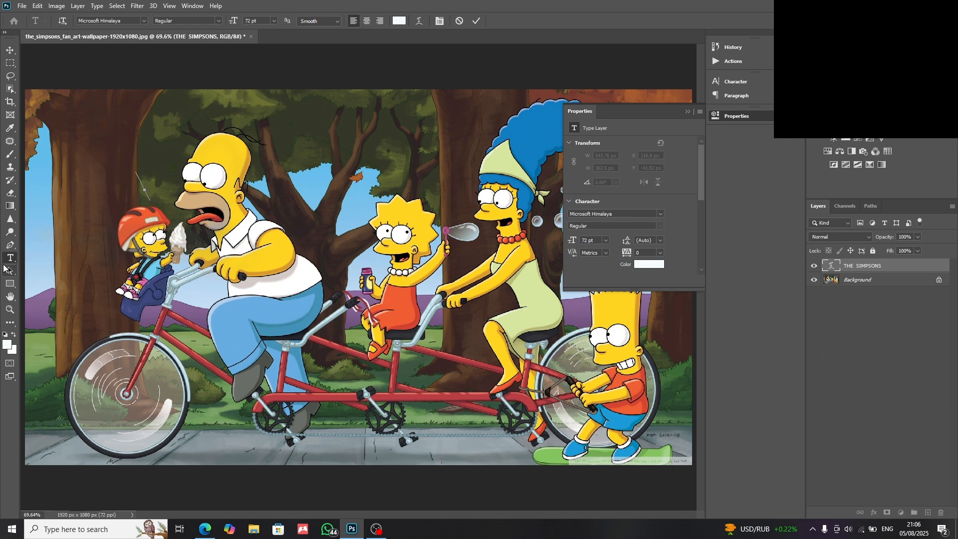
click(6, 269)
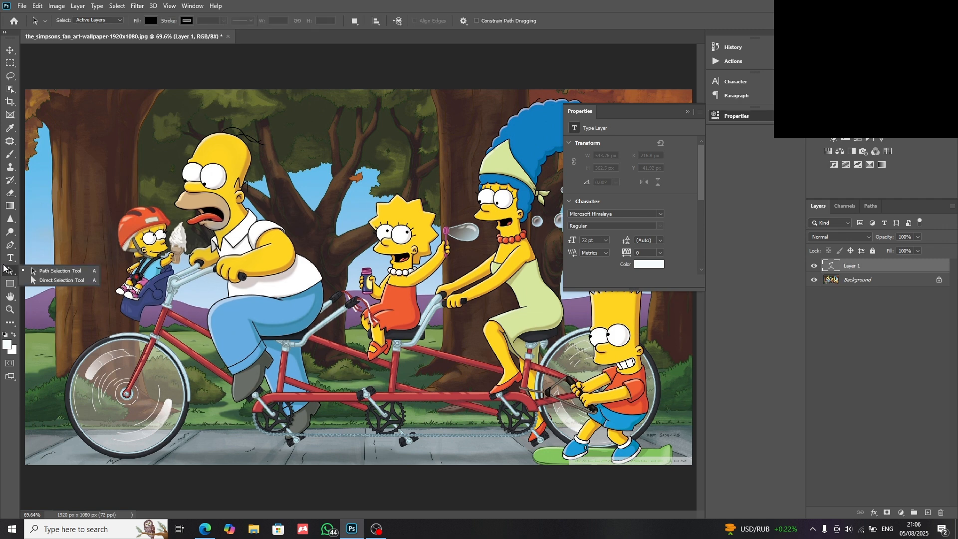
click(70, 278)
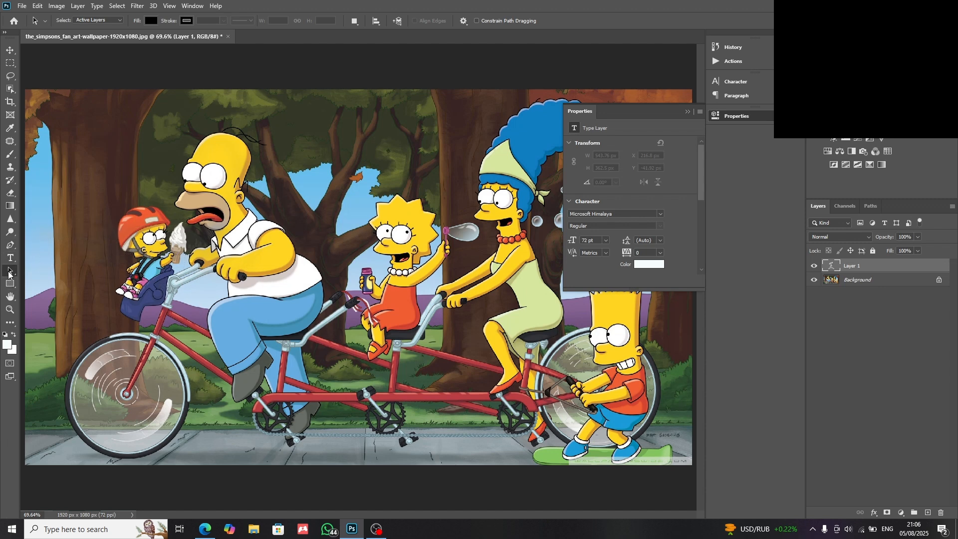
right_click(9, 274)
click(33, 272)
Draw a bar about 2012 by 46 px with the Rectangle Tool across the bottom edge of the wallpaper
click(13, 283)
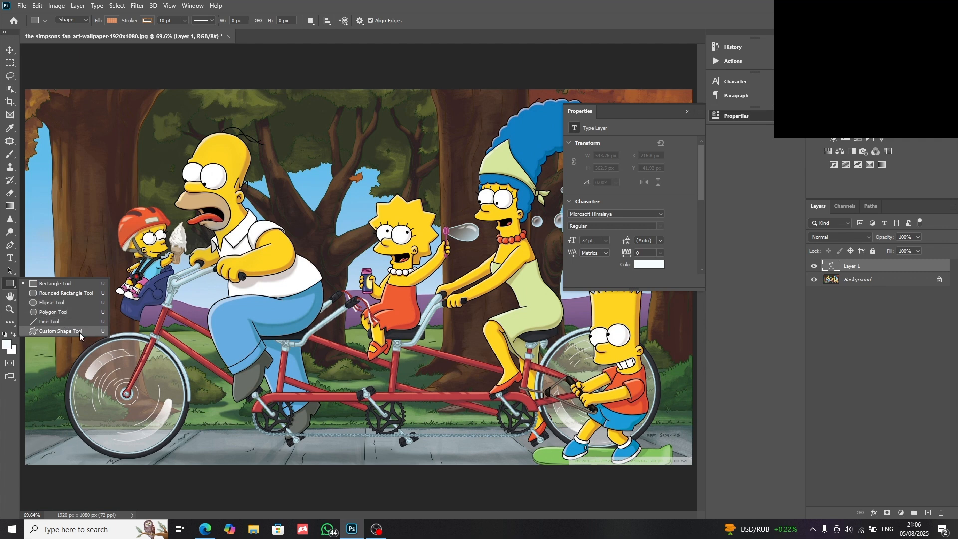
click(22, 421)
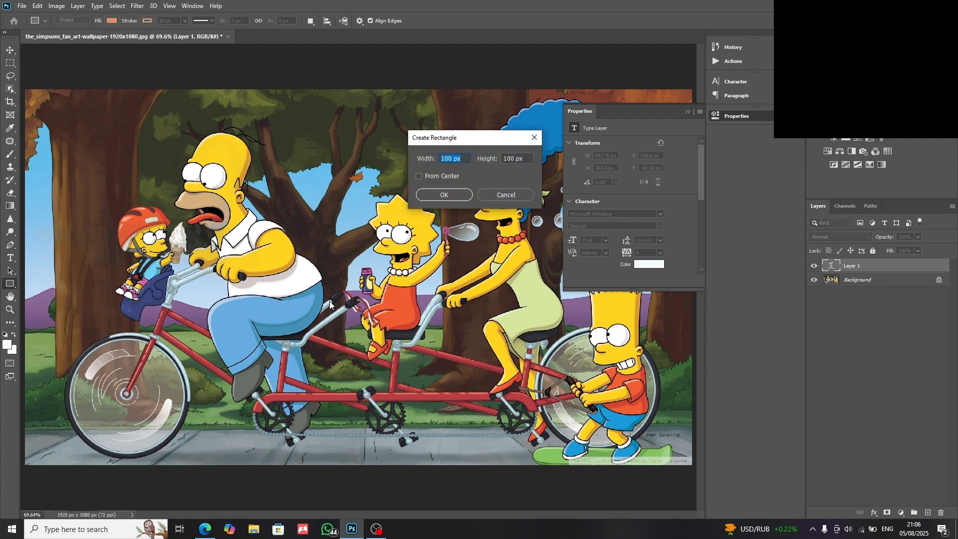
click(503, 194)
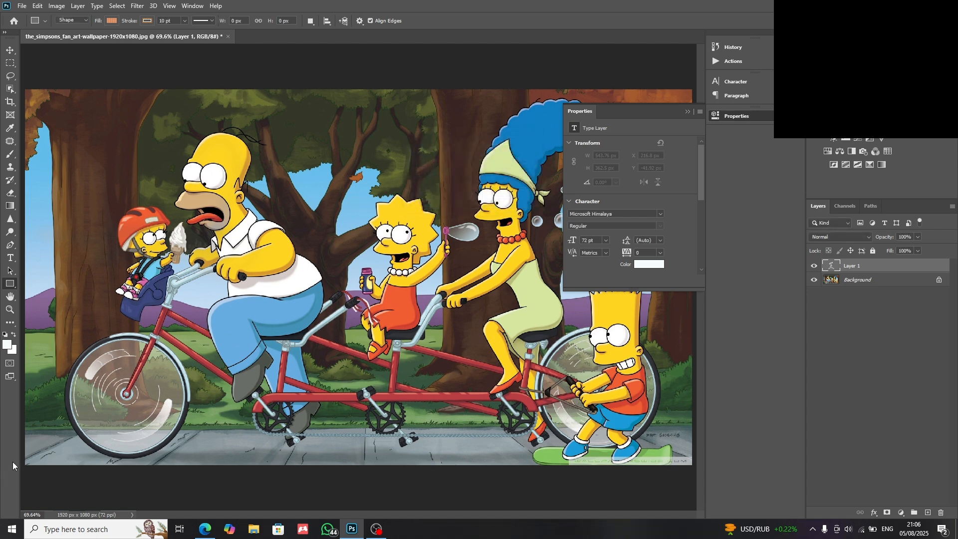
drag(23, 449, 721, 465)
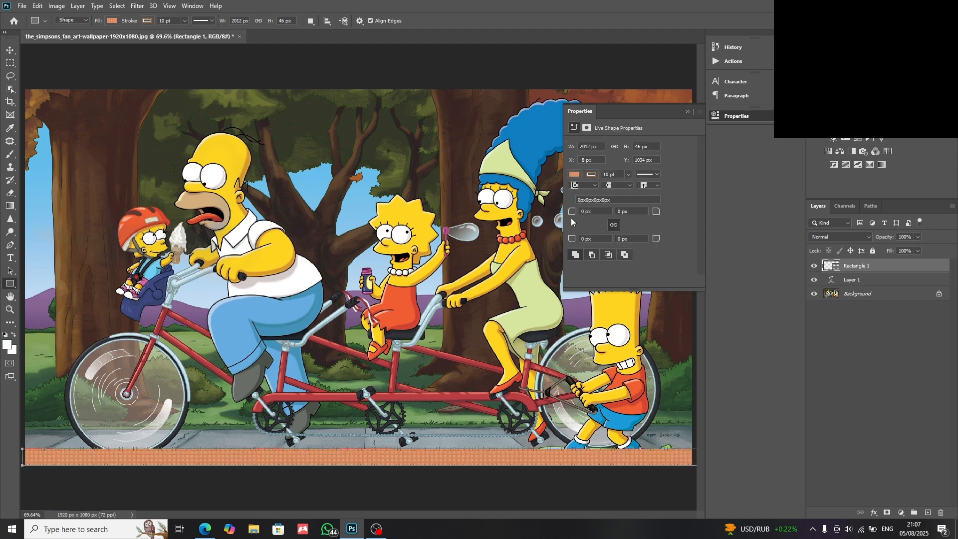
Set the bar's stroke to no color and reduce the stroke width to 0 pt
click(591, 175)
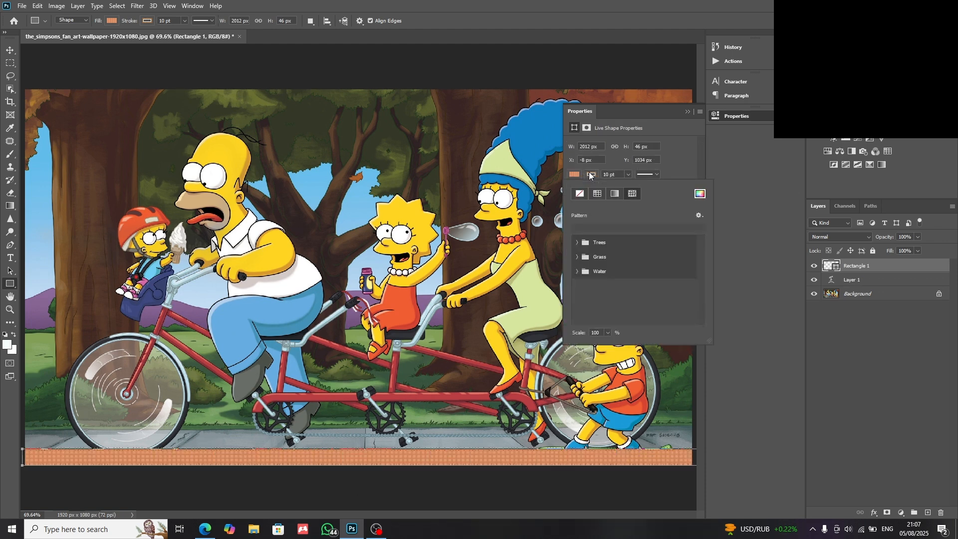
click(580, 193)
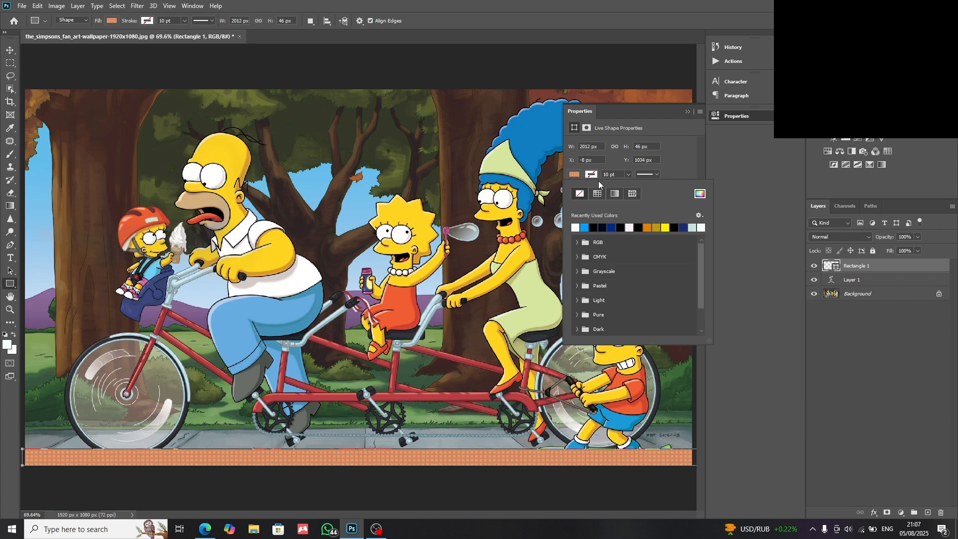
click(682, 148)
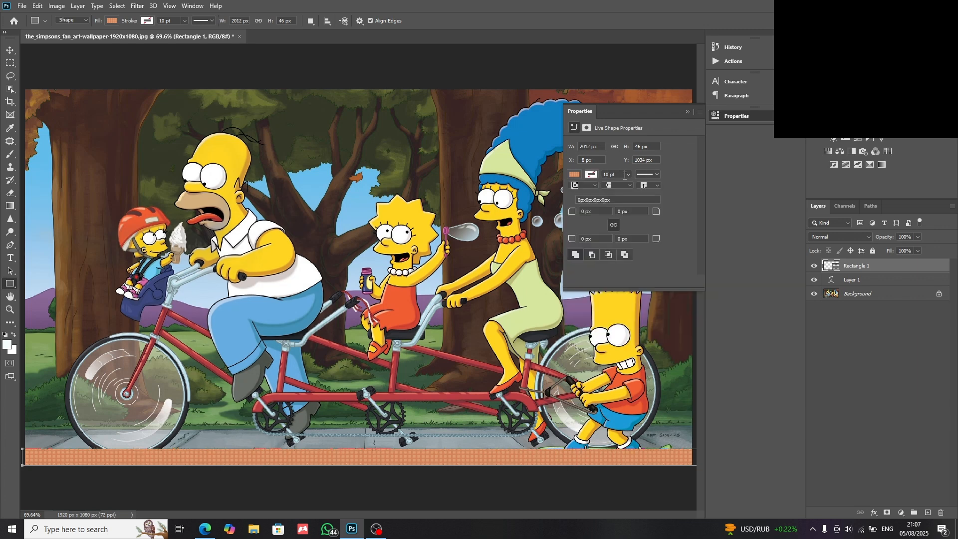
drag(628, 186, 520, 190)
Change the bar's fill to solid white, ffffff
click(575, 176)
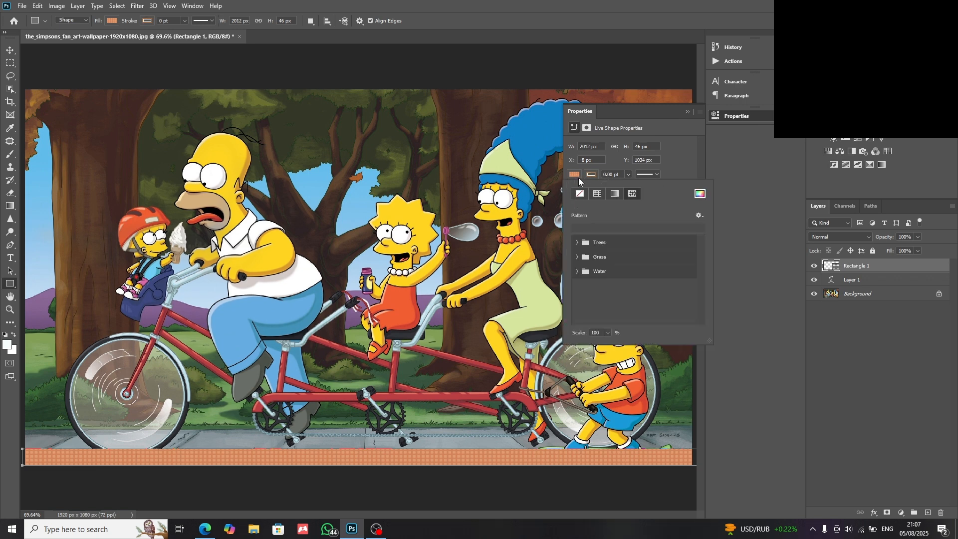
click(577, 175)
click(577, 174)
click(700, 193)
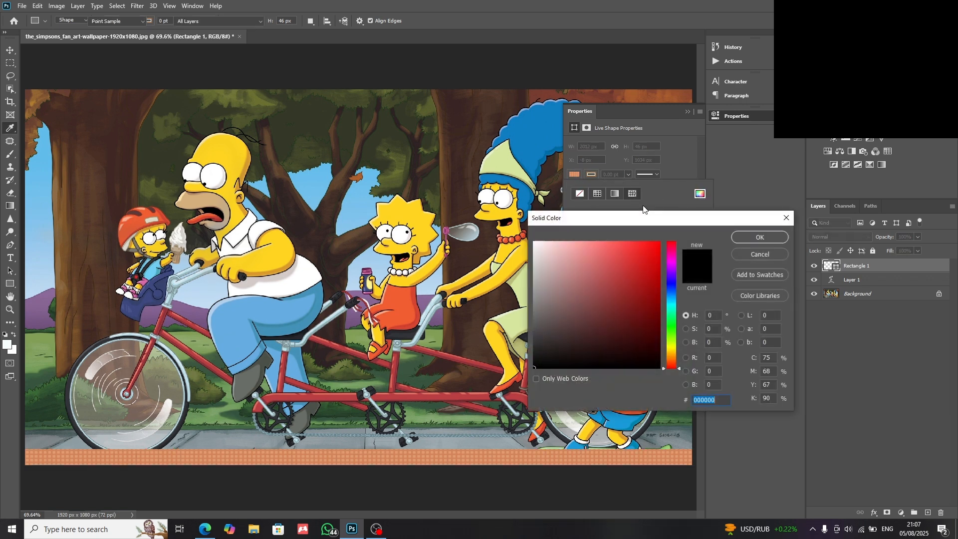
text(ffffff)
click(761, 238)
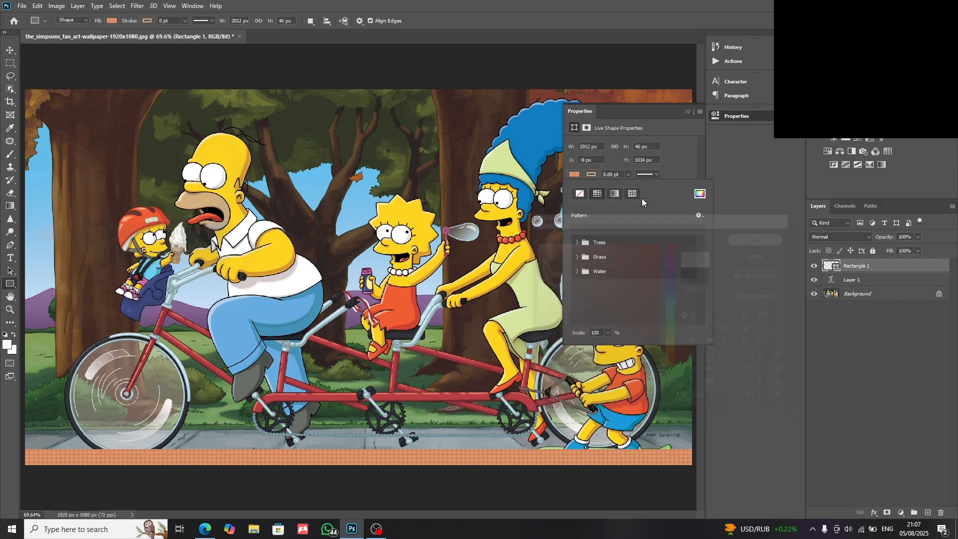
click(753, 247)
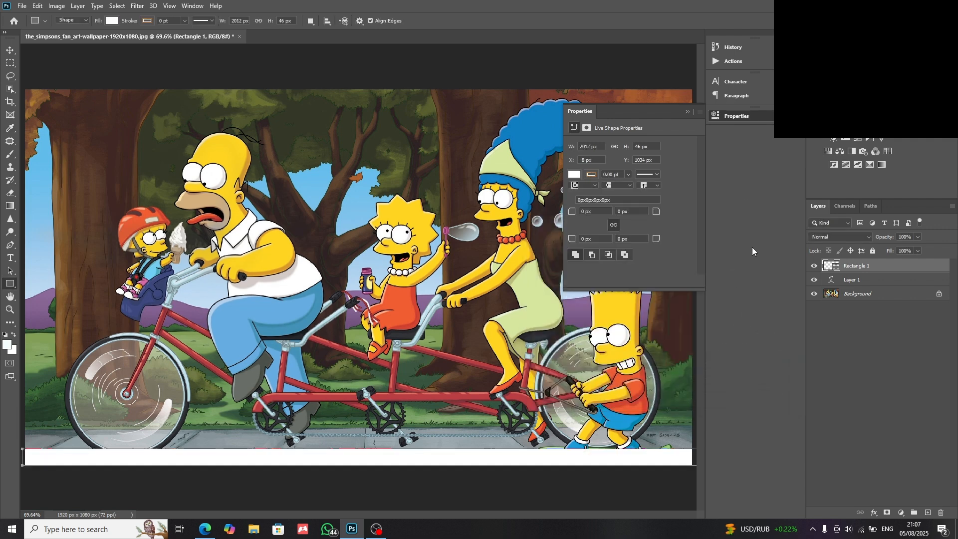
Collapse the shape properties and undo the white bar along the wallpaper's bottom edge
click(331, 388)
click(510, 192)
click(687, 111)
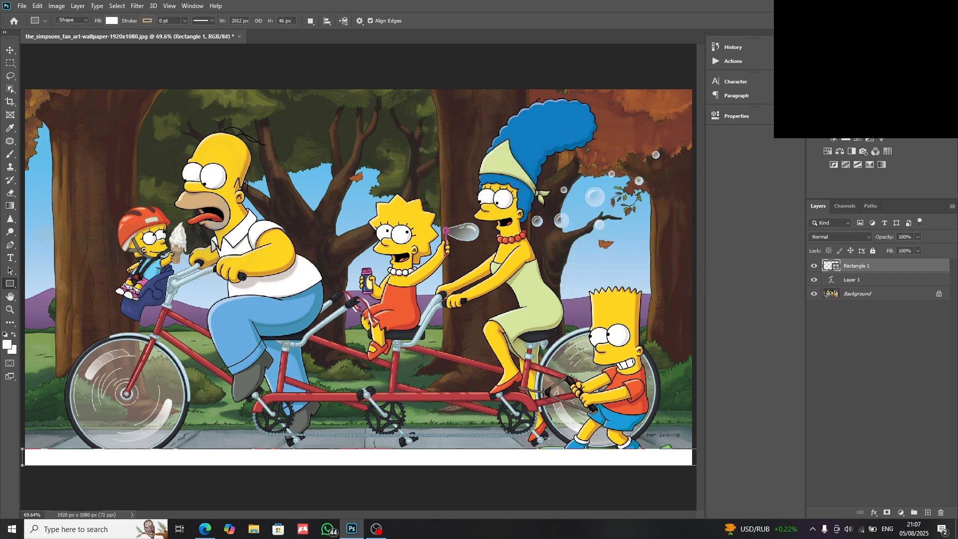
click(545, 456)
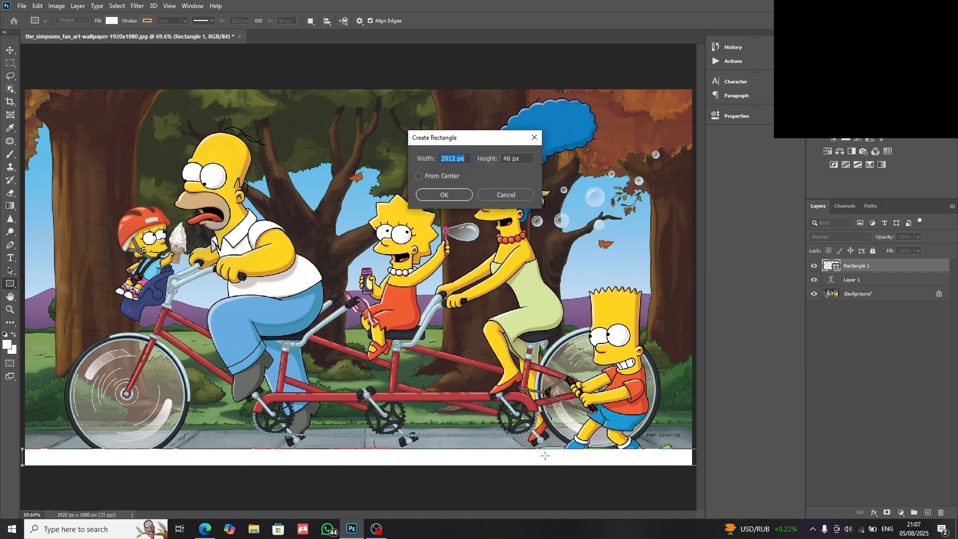
click(513, 195)
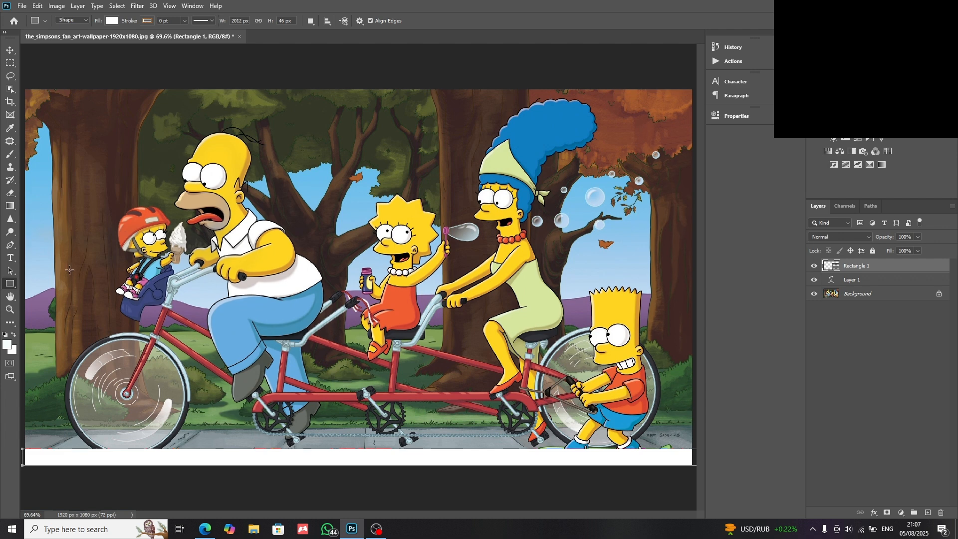
key(ctrl+z)
key(ctrl+z)
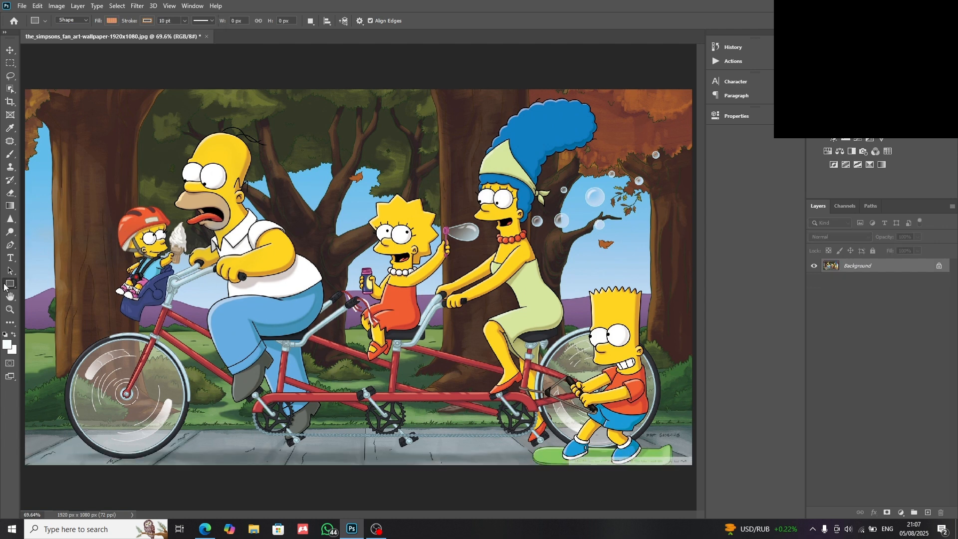
Switch to the Hand Tool and look at the related tools in its group
click(11, 295)
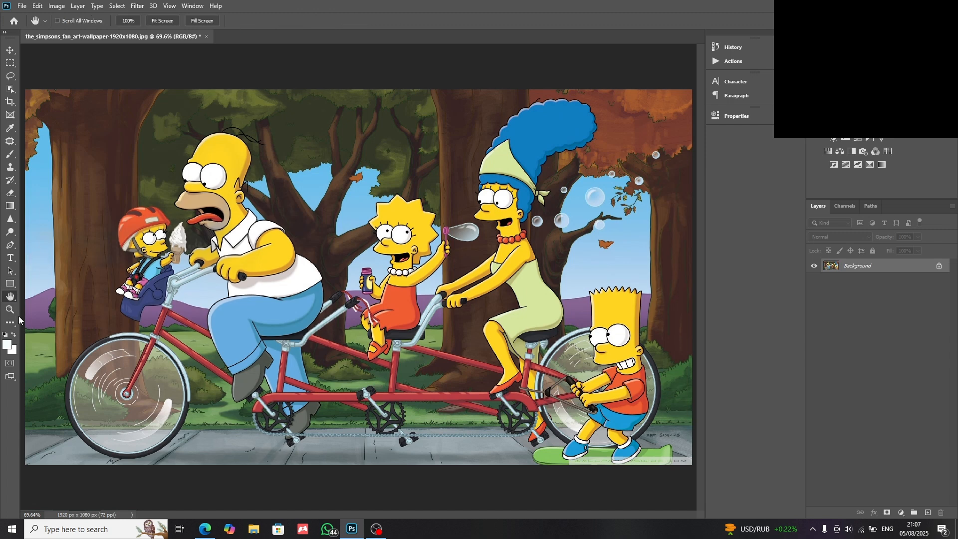
right_click(14, 299)
click(101, 208)
Zoom in on Homer's hands with the Zoom Tool, then fit the whole image on screen
click(10, 309)
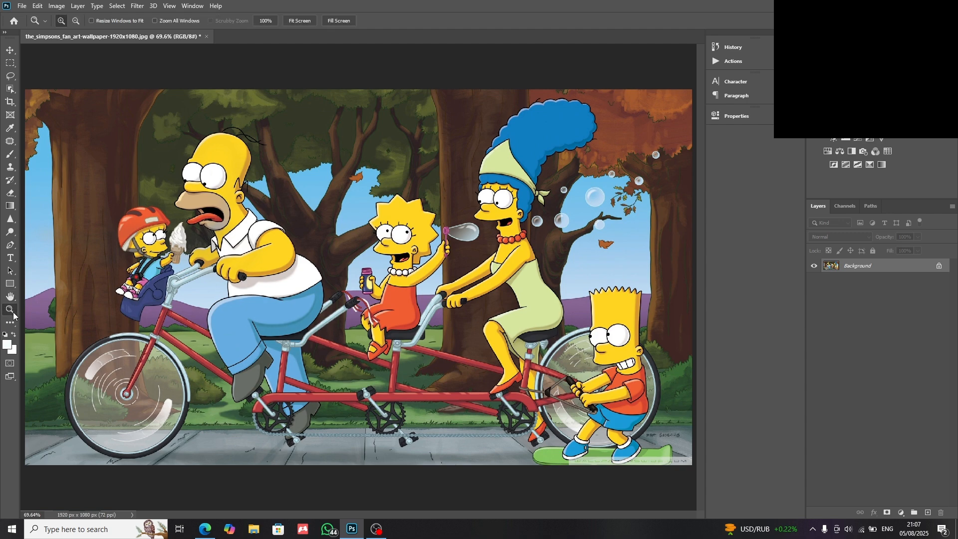
click(195, 265)
click(195, 265)
click(195, 266)
click(195, 266)
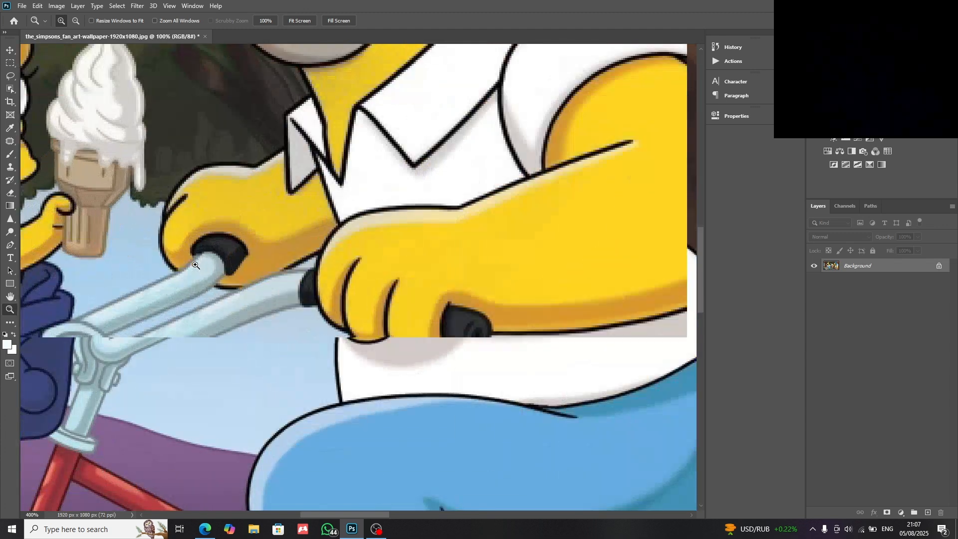
click(195, 267)
right_click(195, 269)
click(225, 275)
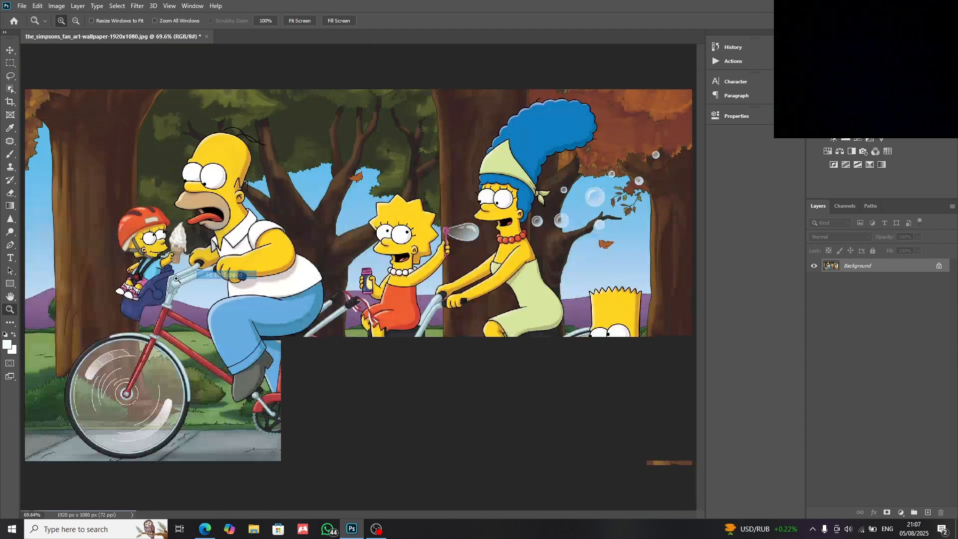
Open the toolbar customization, look through the list of tools and close it without changes
click(10, 322)
click(38, 322)
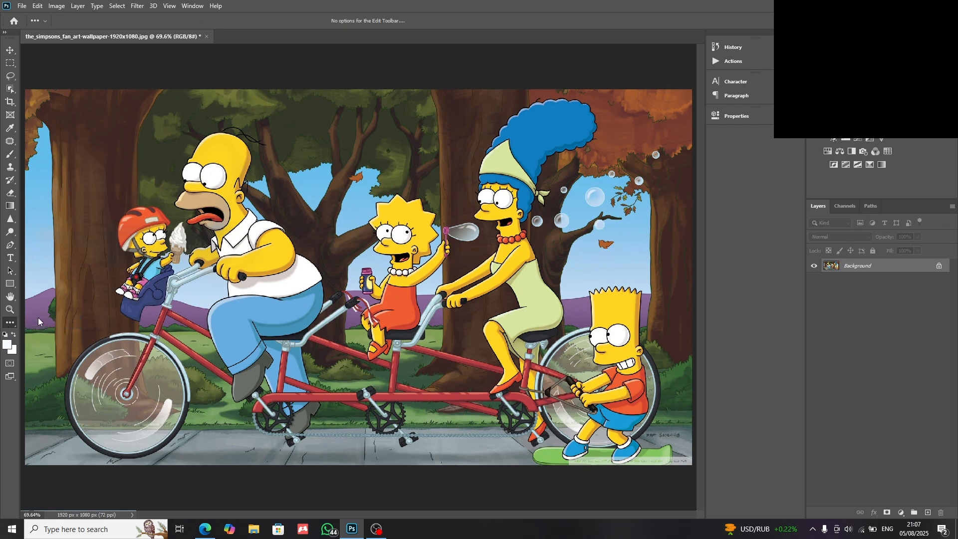
scroll(349, 172, down, 1)
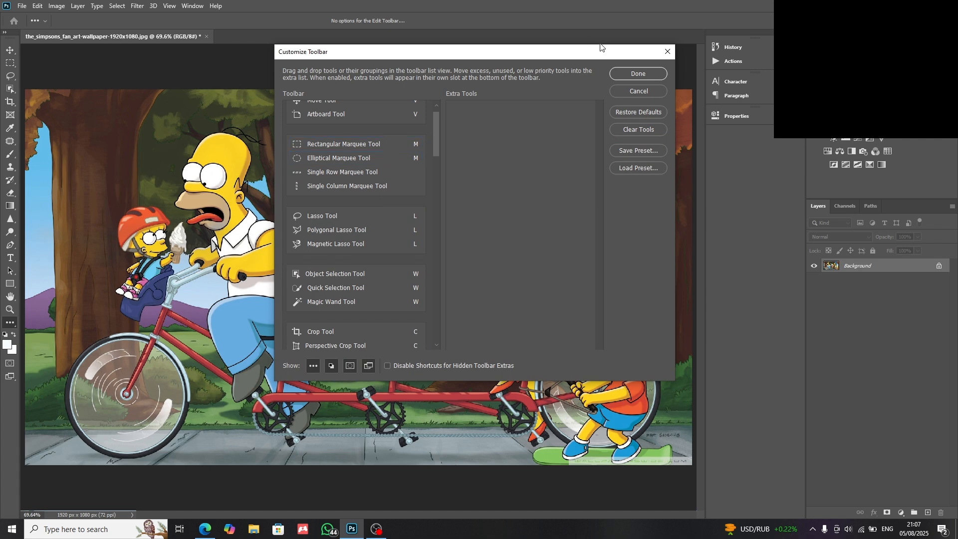
click(672, 59)
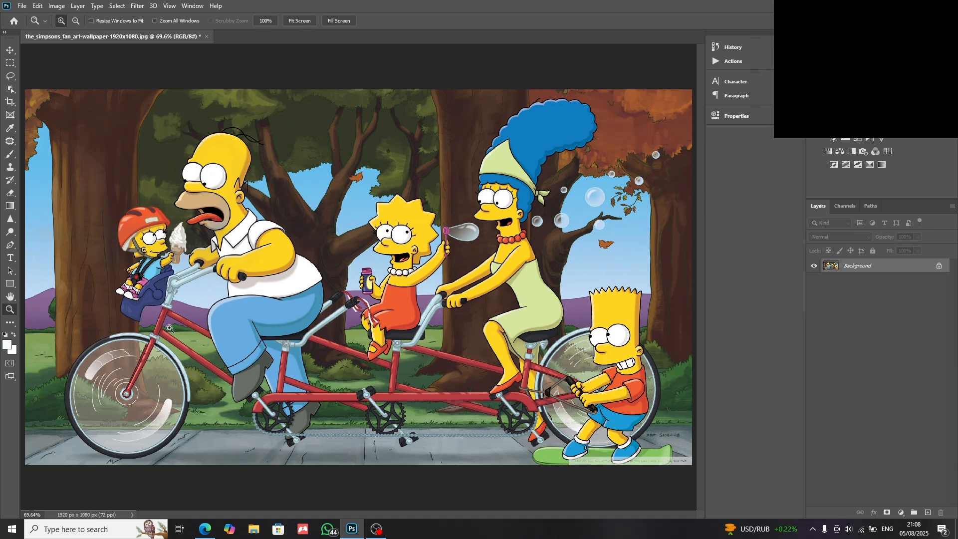
Swap the foreground and background colors back and forth several times
click(15, 336)
click(15, 336)
click(15, 336)
click(15, 337)
click(15, 337)
click(15, 337)
Toggle Quick Mask mode on and off and accept its options with masked areas shown in red at 50% opacity
click(10, 364)
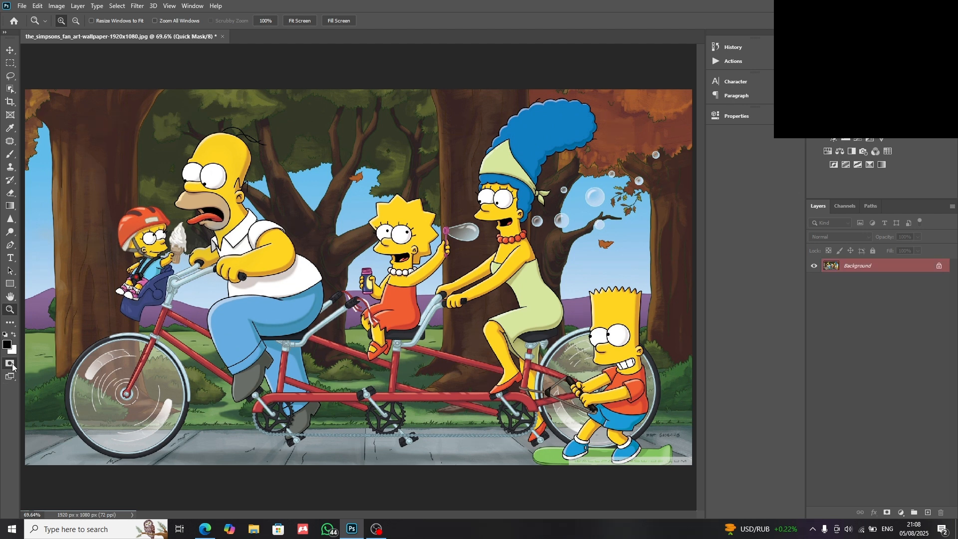
double_click(10, 364)
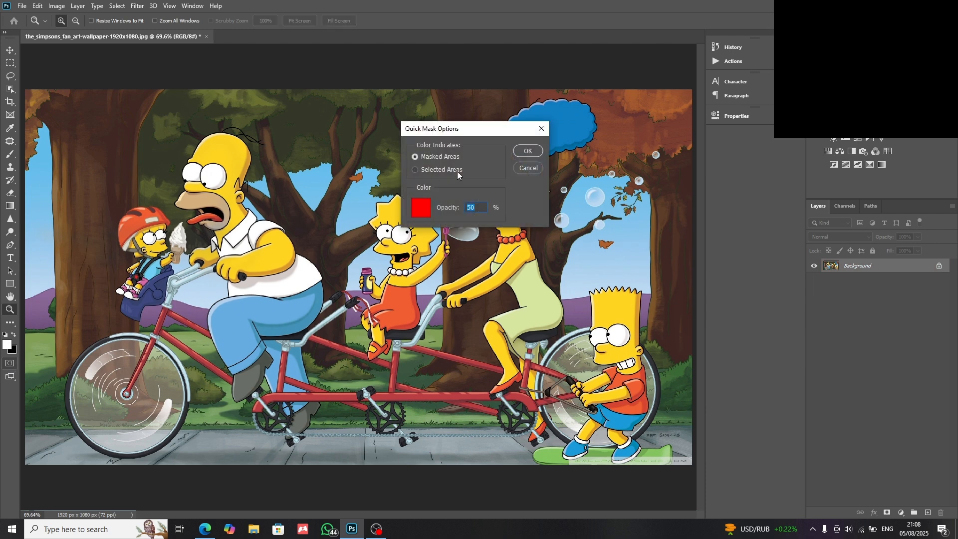
click(528, 150)
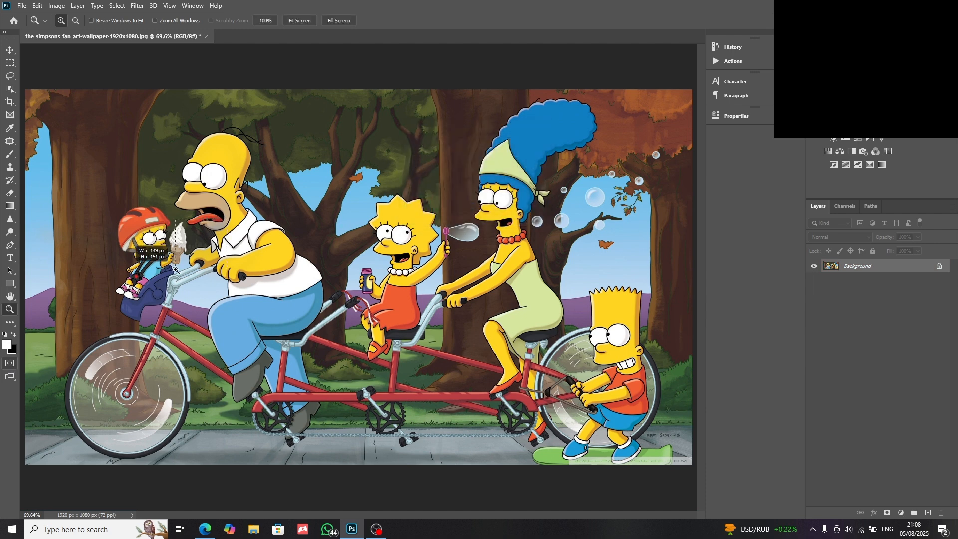
Magnify the area around Homer's chest to pixel level, then return to the fit-on-screen view
drag(219, 244, 193, 278)
right_click(193, 278)
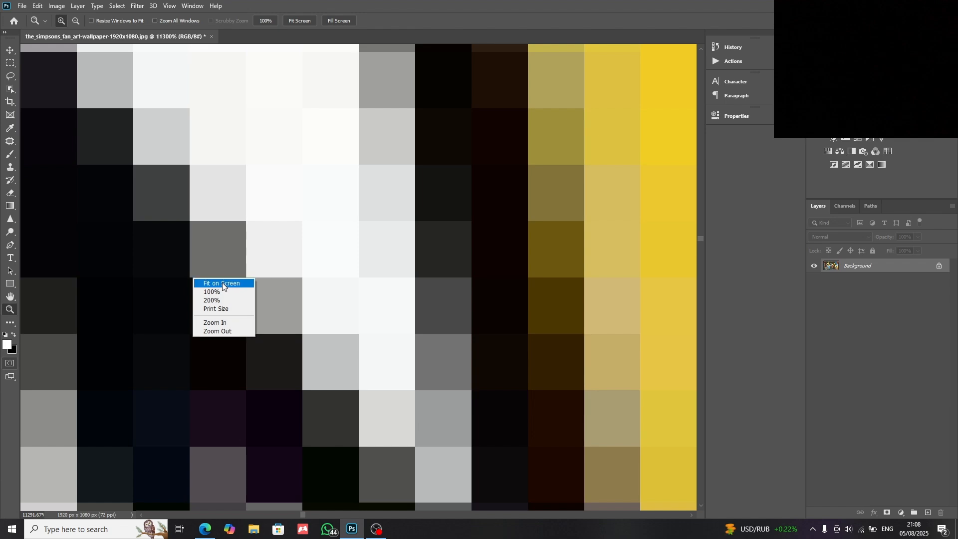
click(223, 283)
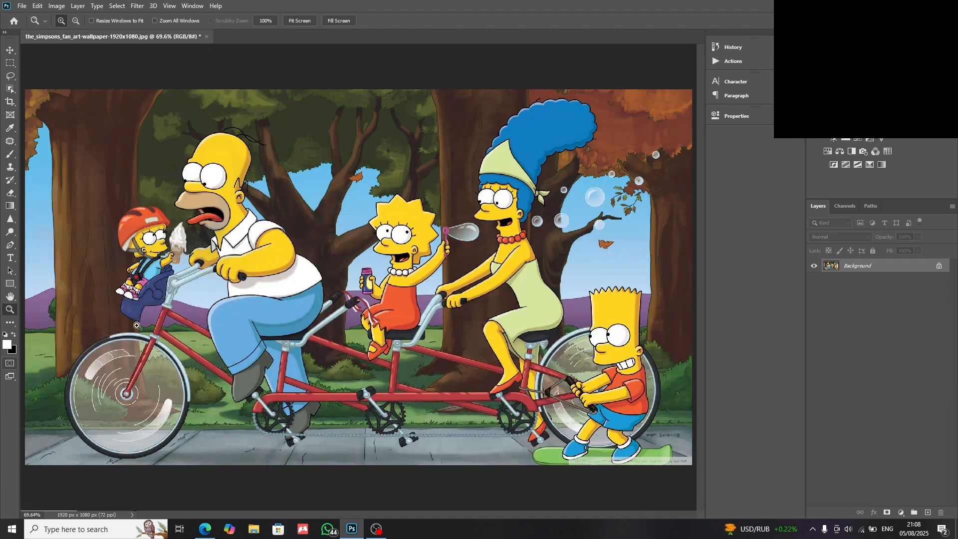
Show the image in Full Screen Mode, then return to Standard Screen Mode
click(10, 377)
click(10, 377)
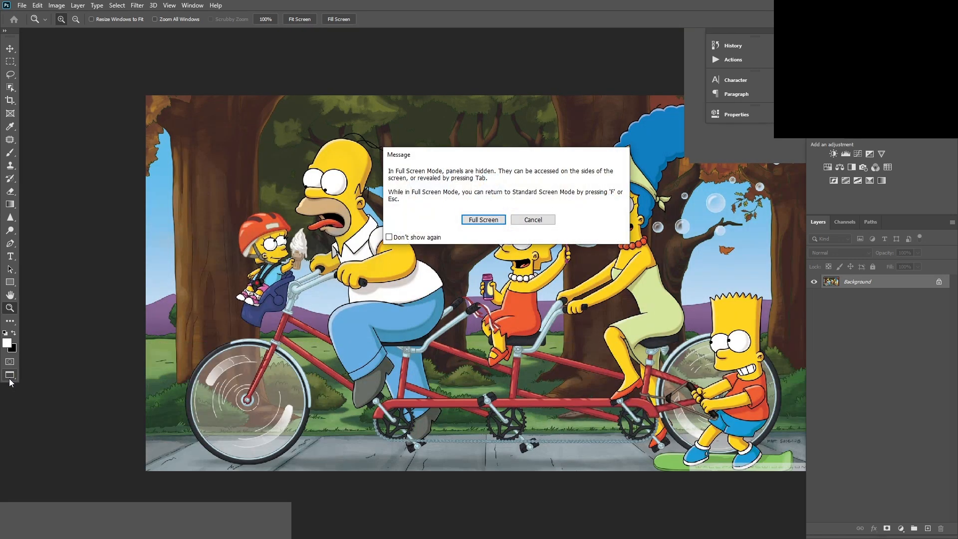
click(484, 220)
click(476, 224)
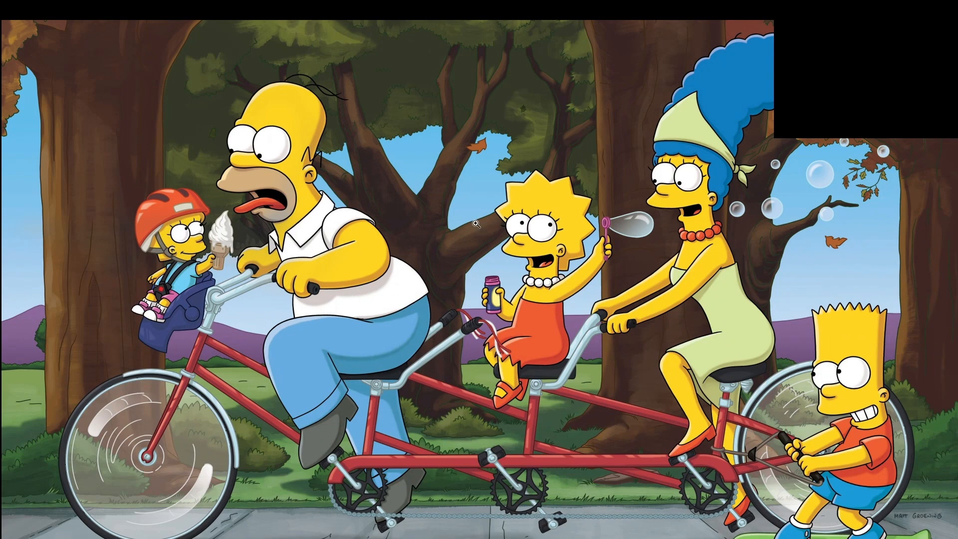
key(Escape)
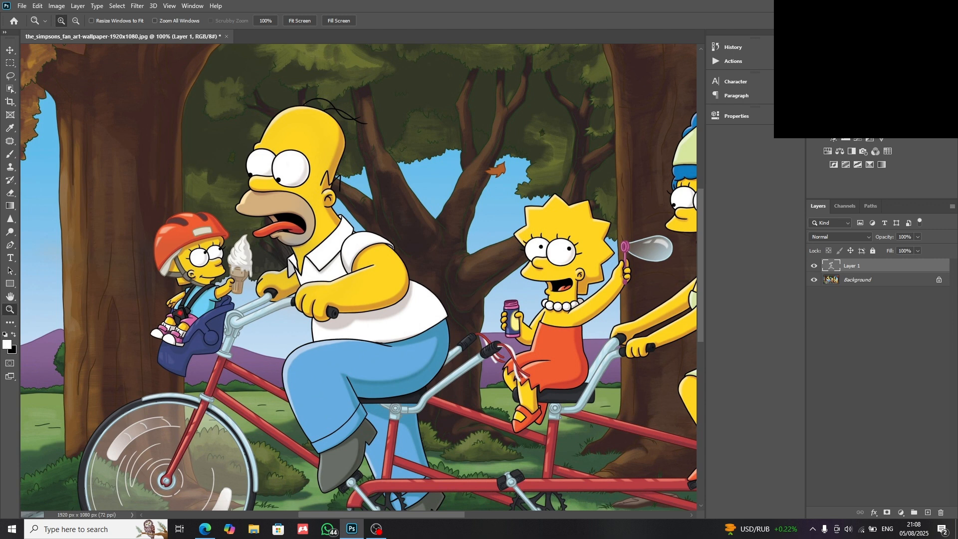
key(f)
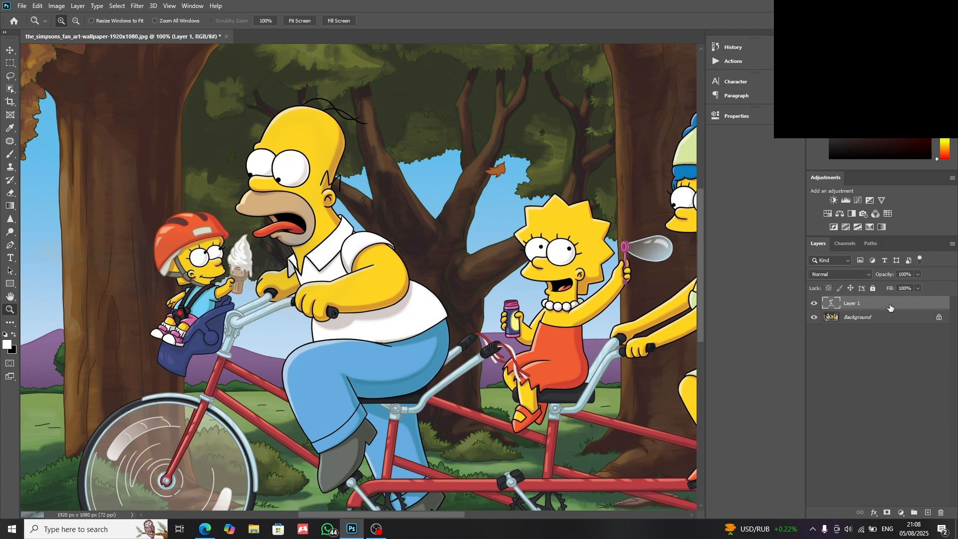
Delete the empty Layer 1 and fit the image on screen
key(Delete)
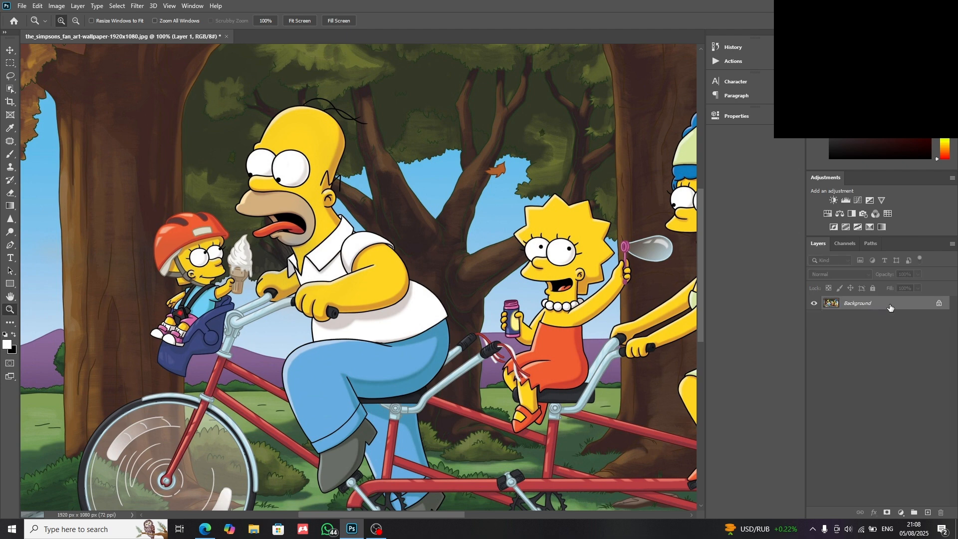
drag(592, 309, 577, 306)
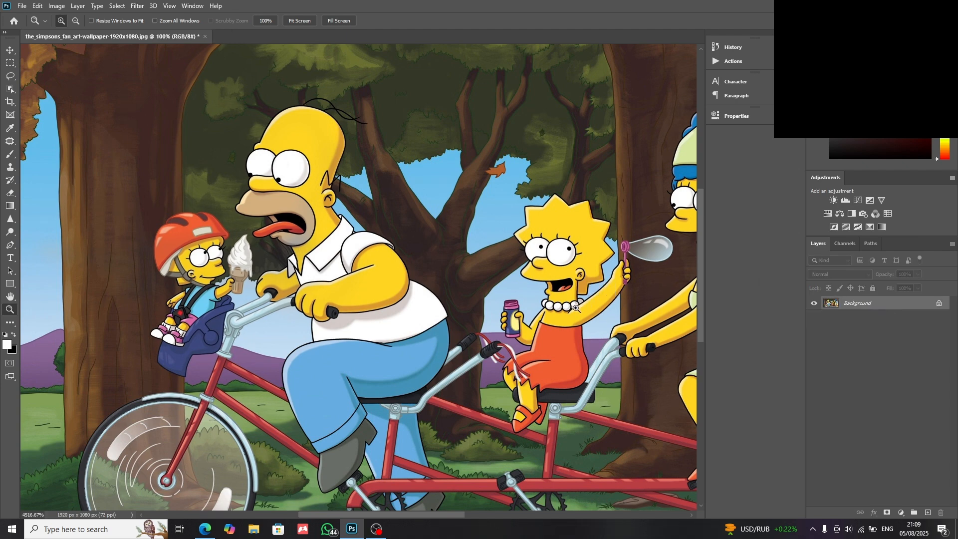
right_click(577, 306)
click(590, 312)
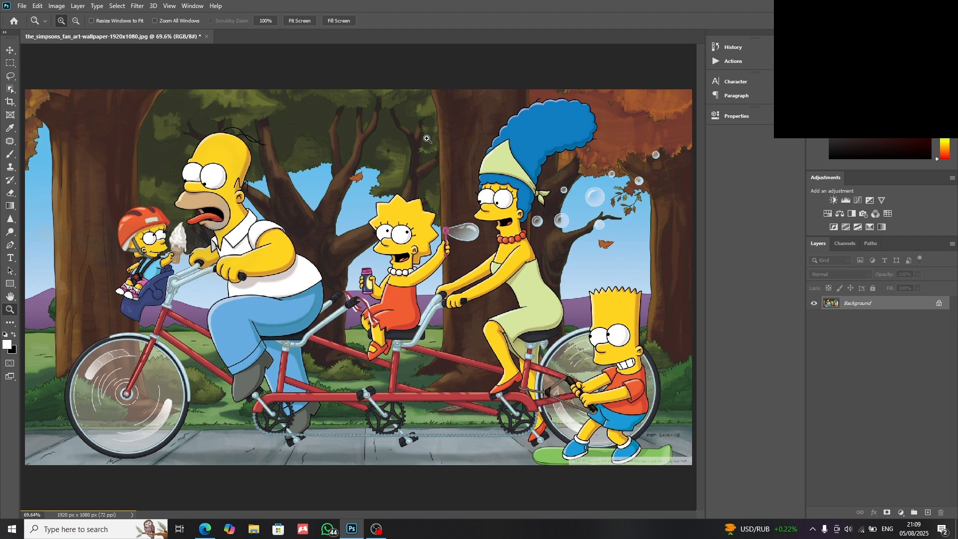
Zoom in to 200% on the trees behind Homer's head, then fit the image on screen again
click(284, 122)
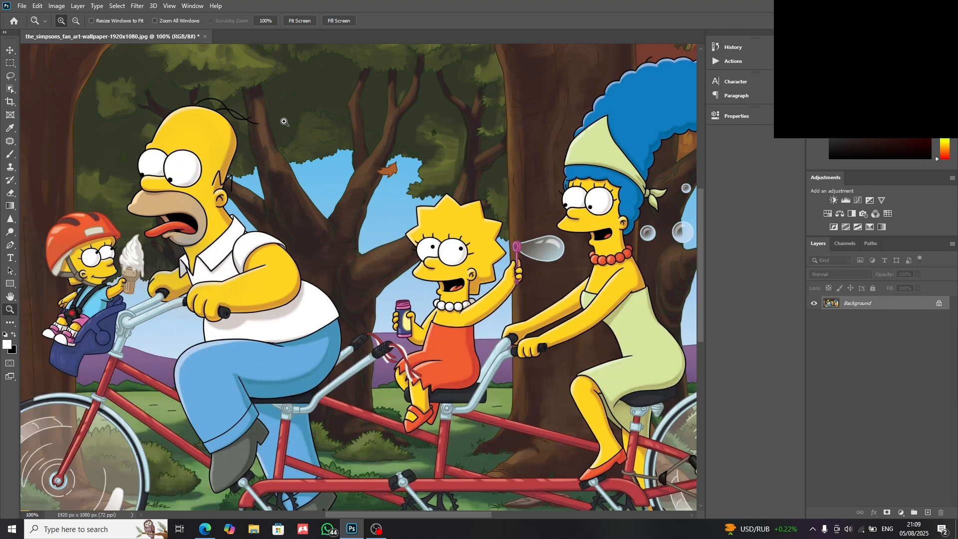
click(285, 121)
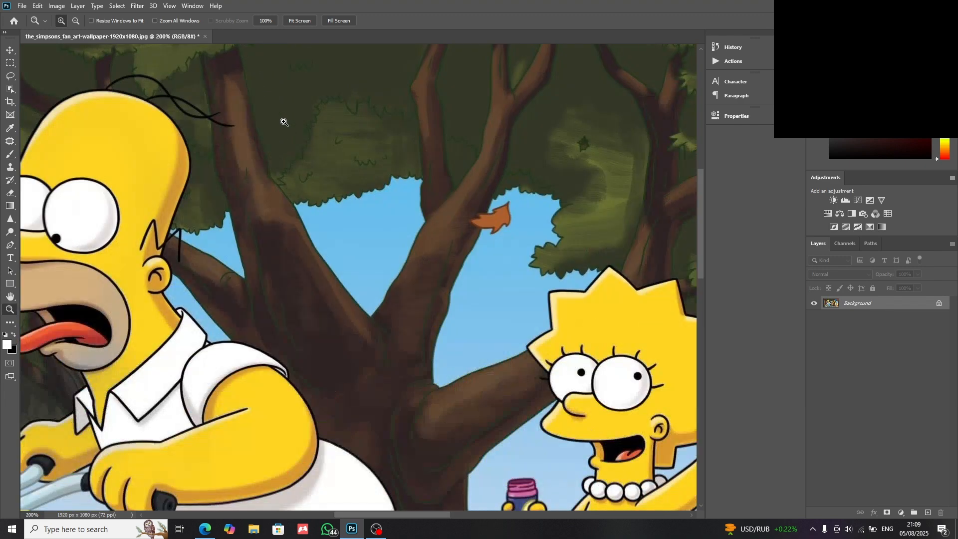
right_click(184, 127)
click(212, 131)
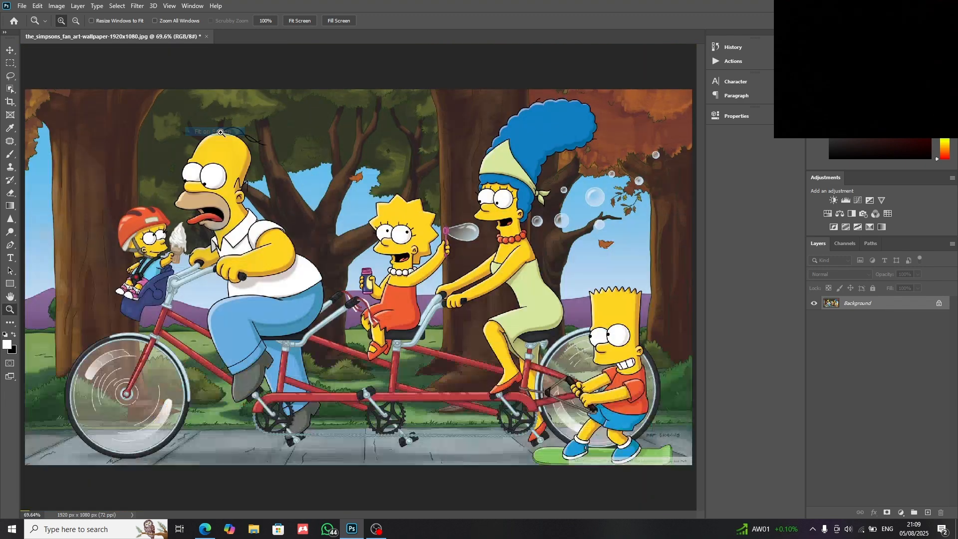